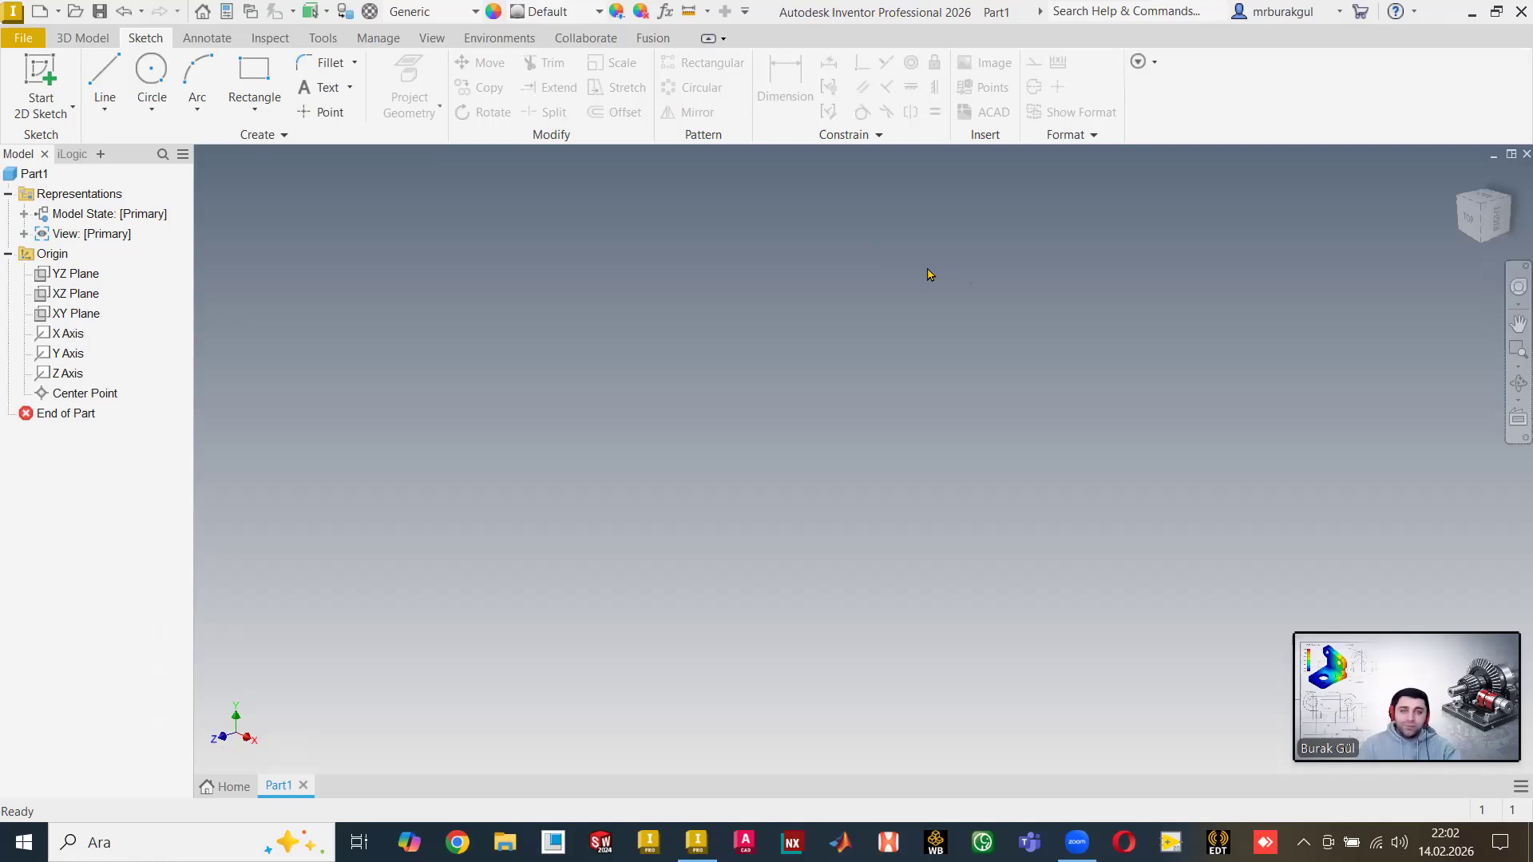
Start a sketch on the YZ plane and place six scattered points around the origin.
{"action": "left_click", "coordinate": [327, 113]}
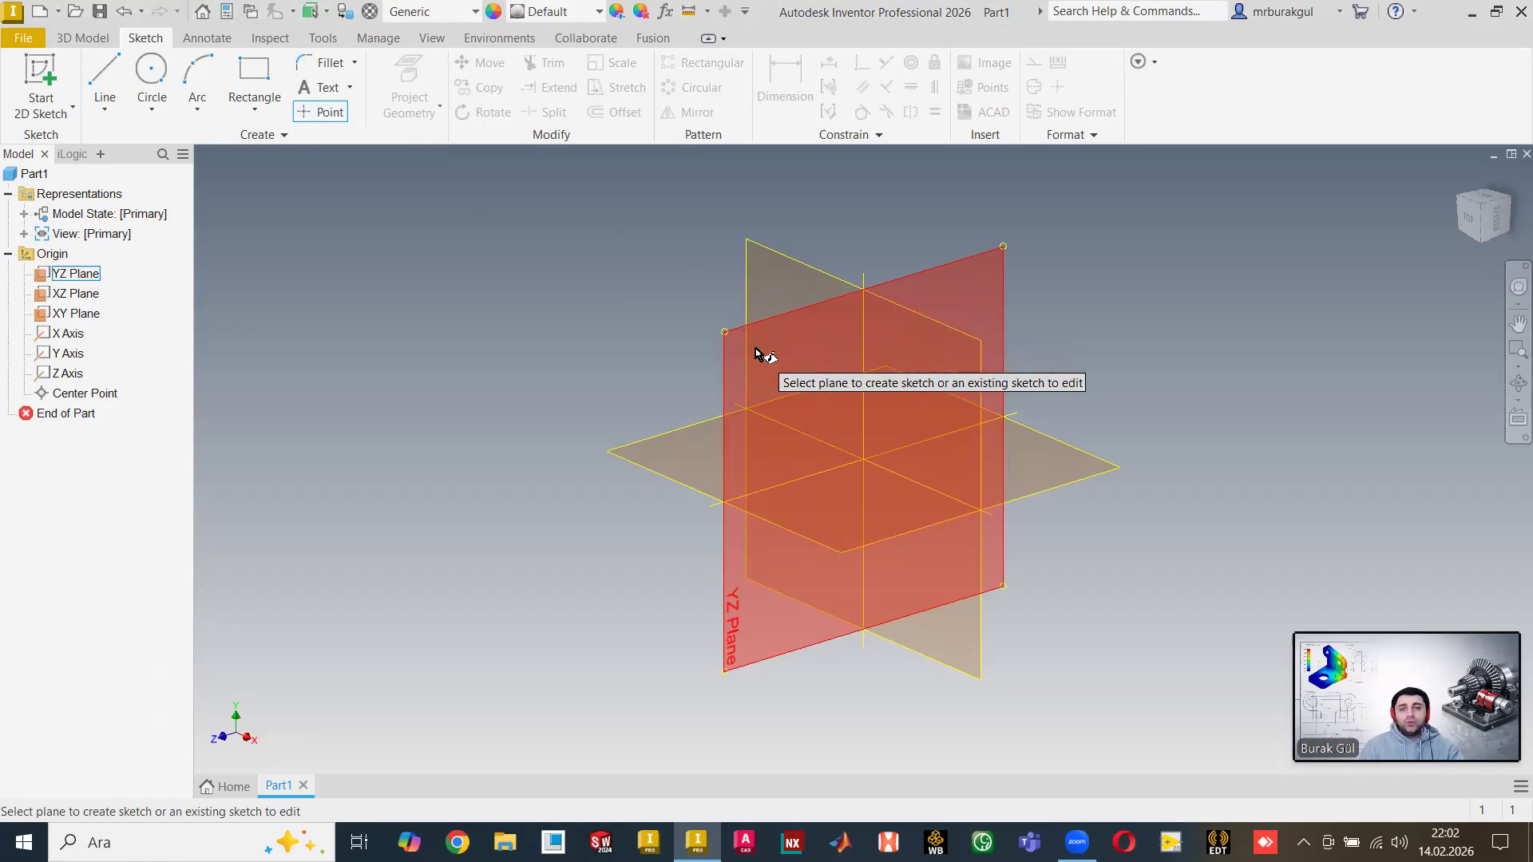
{"action": "left_click", "coordinate": [755, 347]}
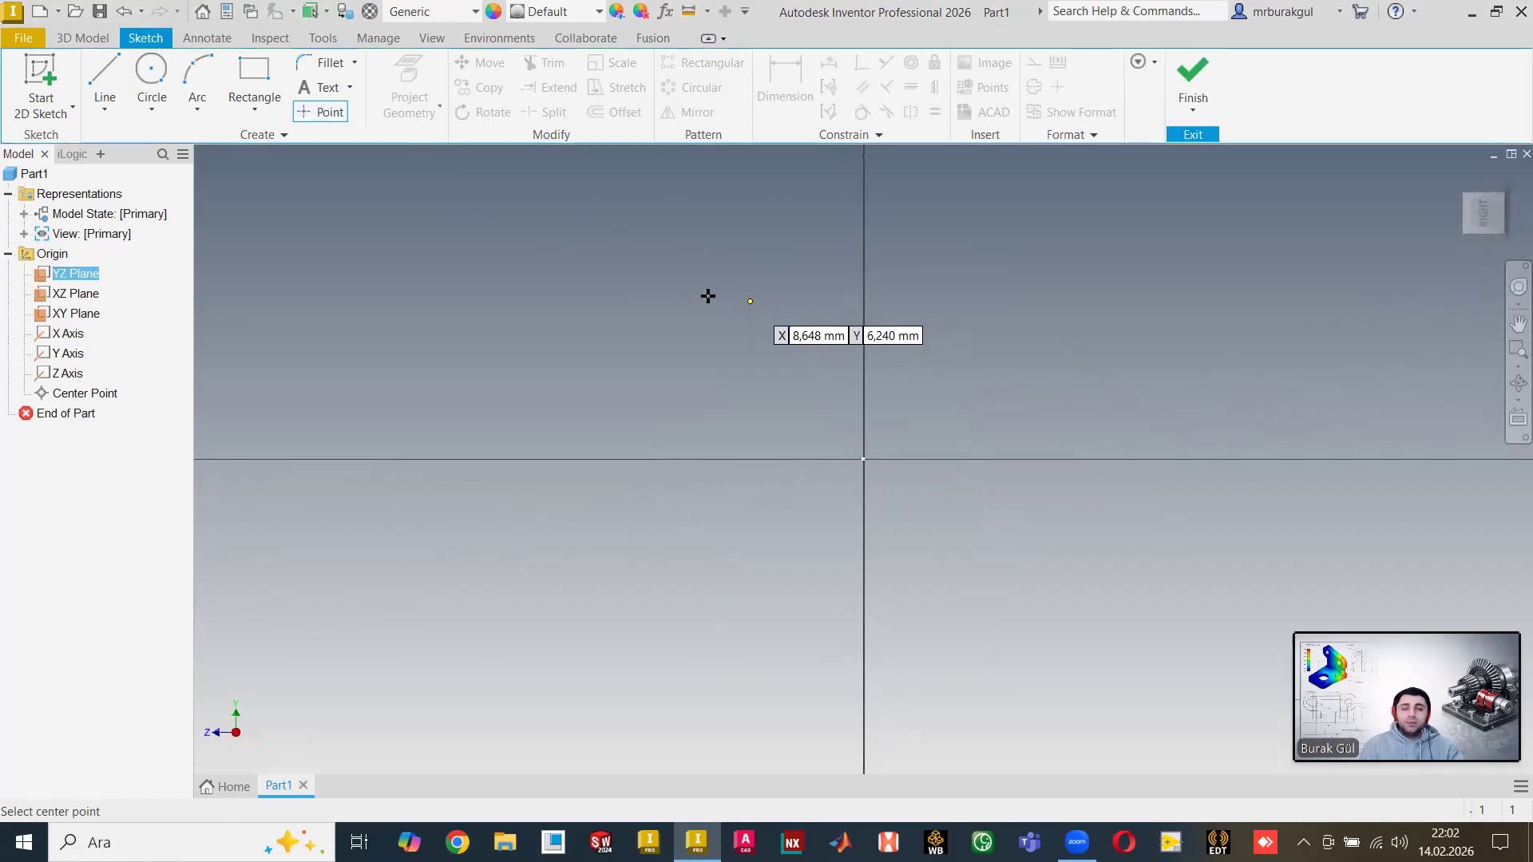
{"action": "left_click", "coordinate": [664, 234]}
{"action": "left_click", "coordinate": [987, 279]}
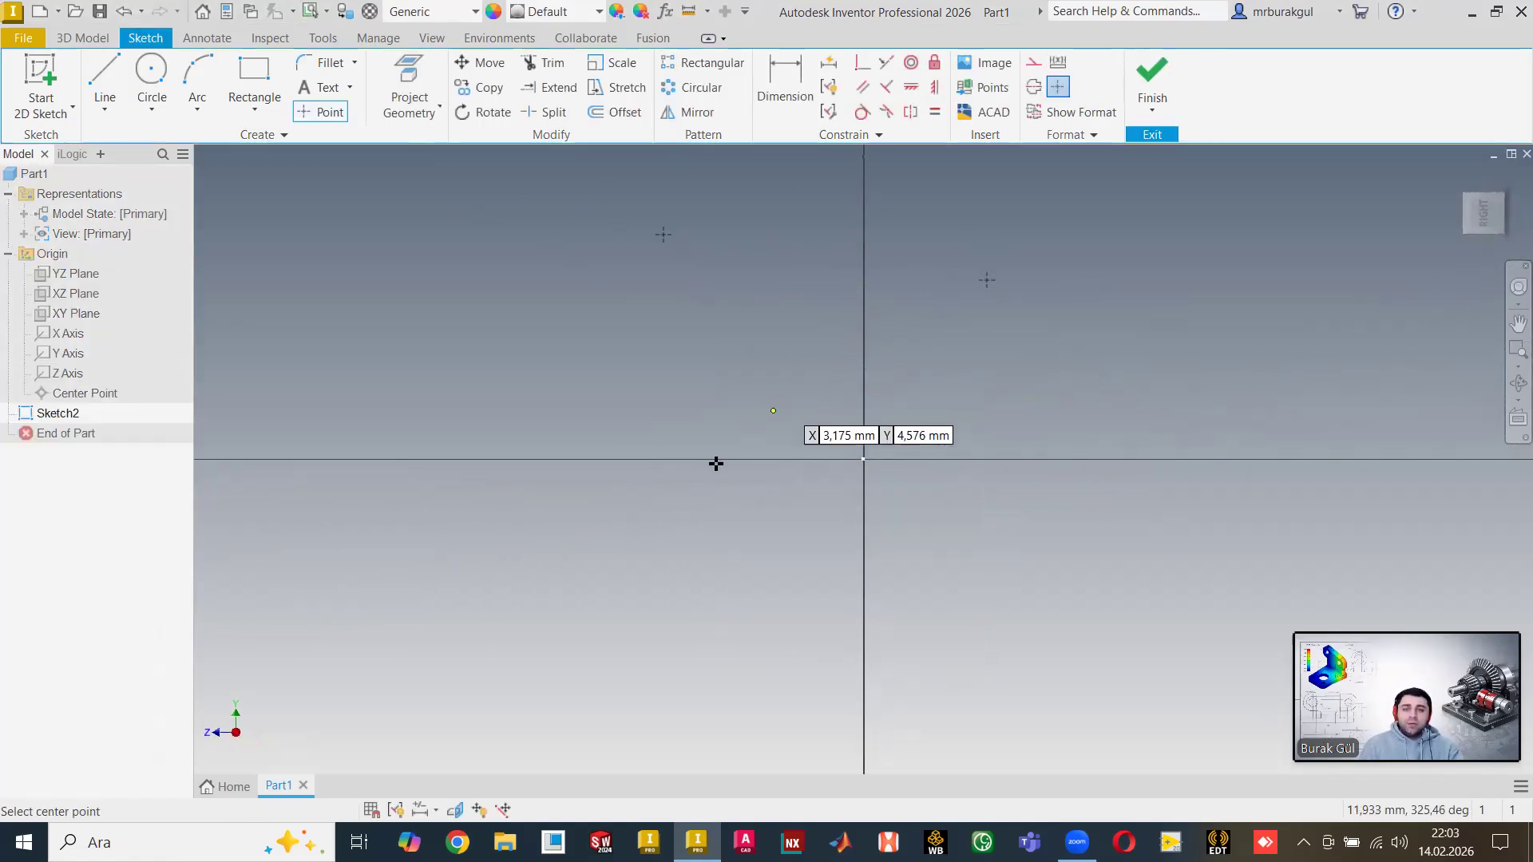
{"action": "left_click", "coordinate": [686, 501]}
{"action": "left_click", "coordinate": [1003, 394]}
{"action": "left_click", "coordinate": [1049, 620]}
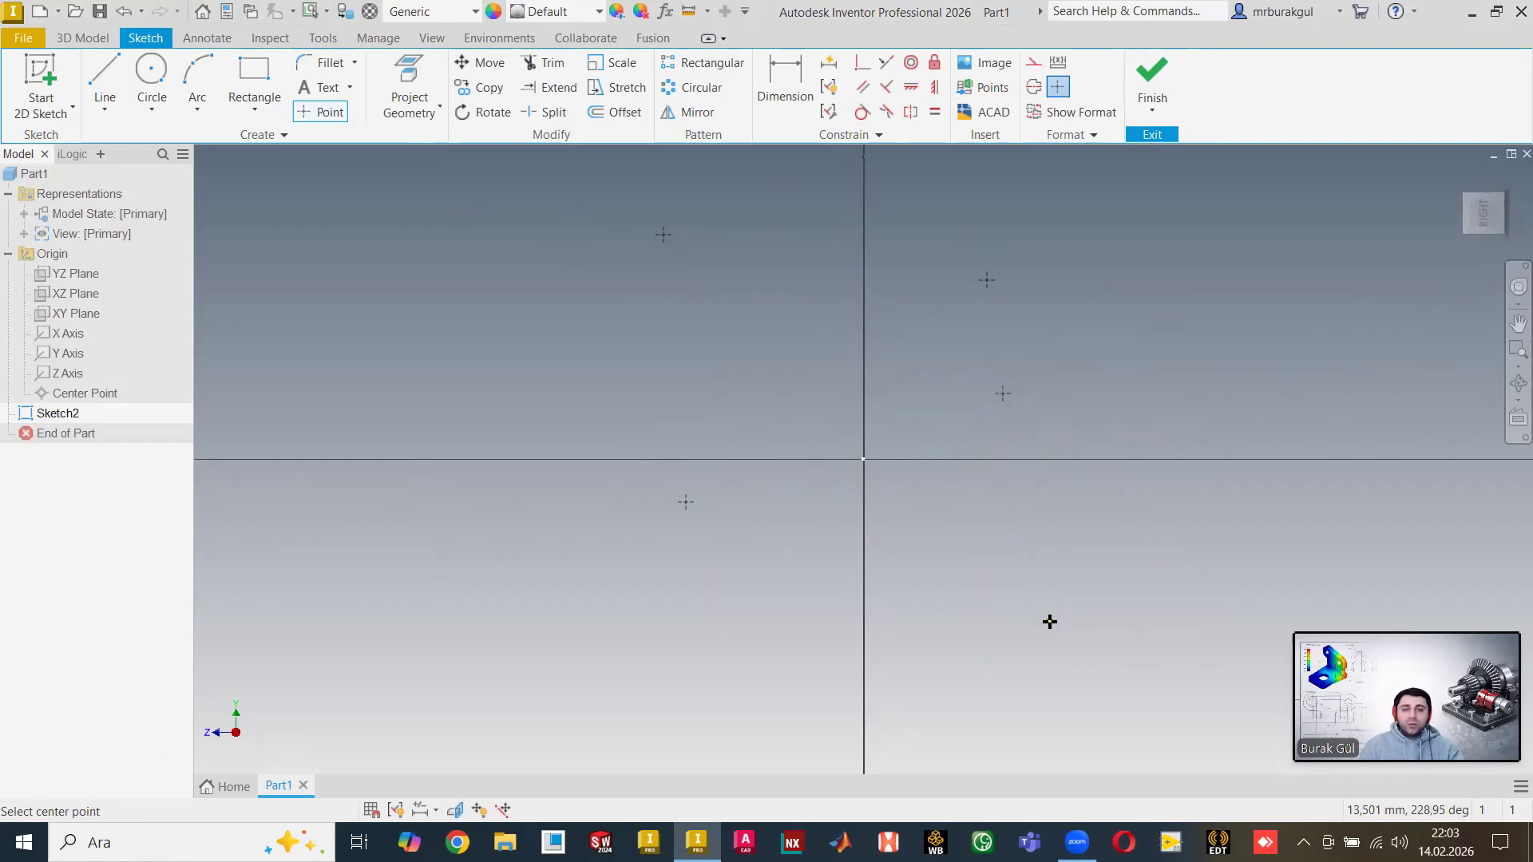
{"action": "left_click", "coordinate": [460, 323]}
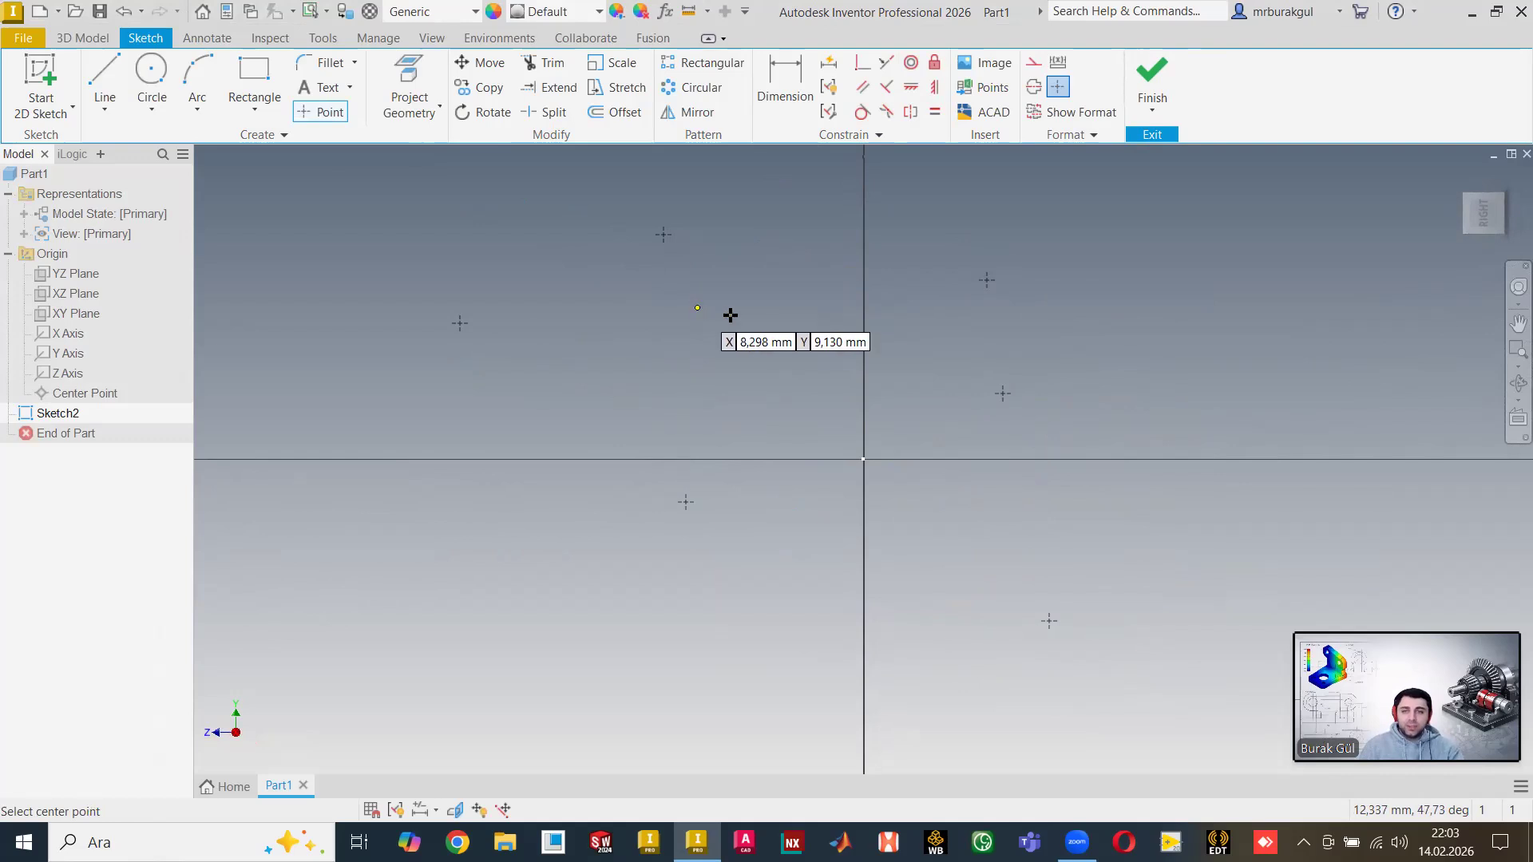
{"action": "right_click", "coordinate": [766, 228]}
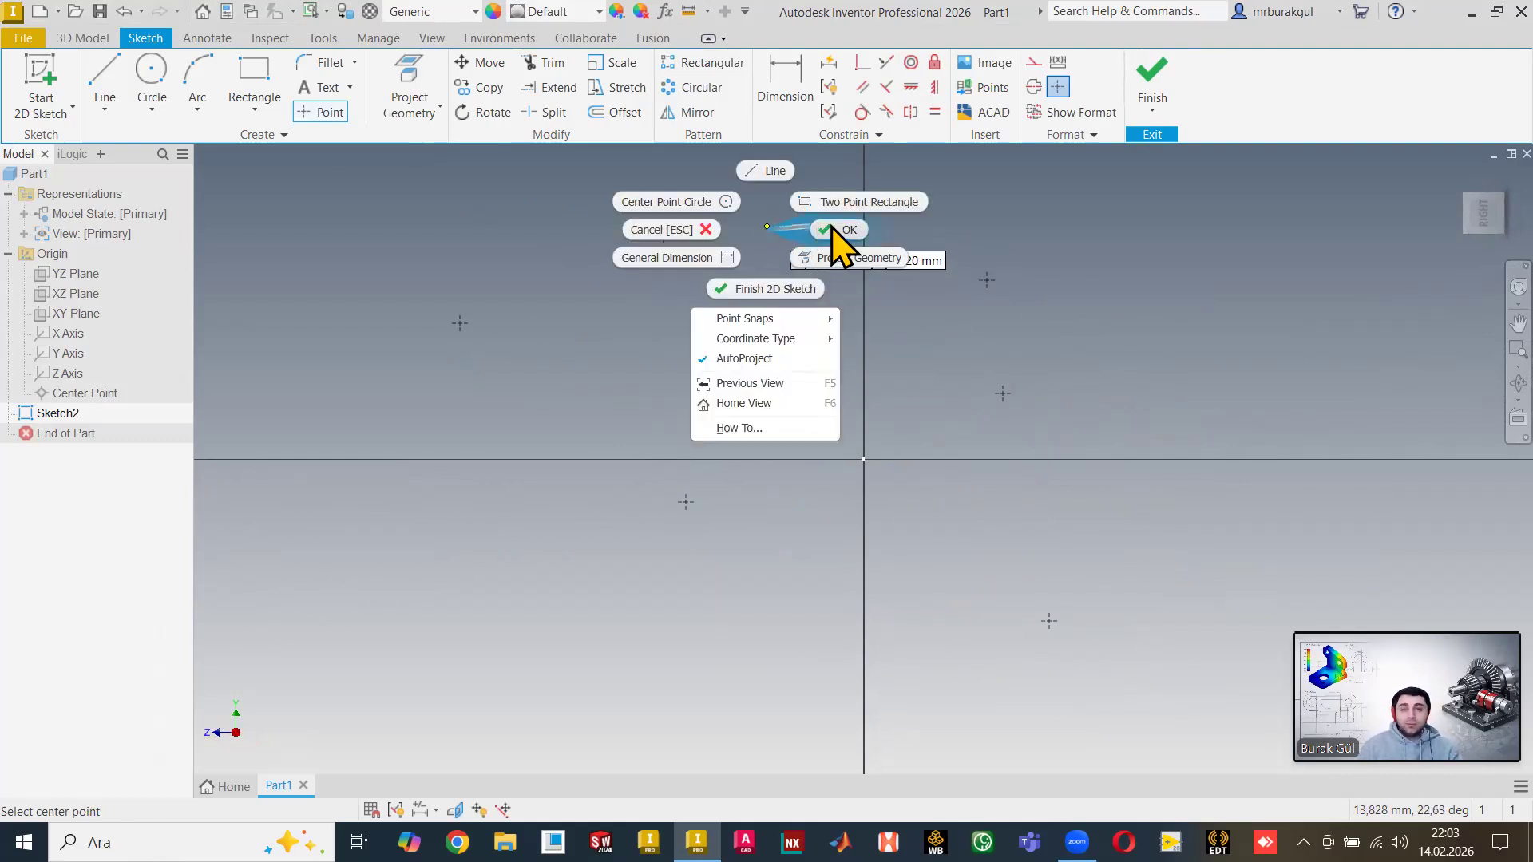
{"action": "left_click", "coordinate": [835, 229]}
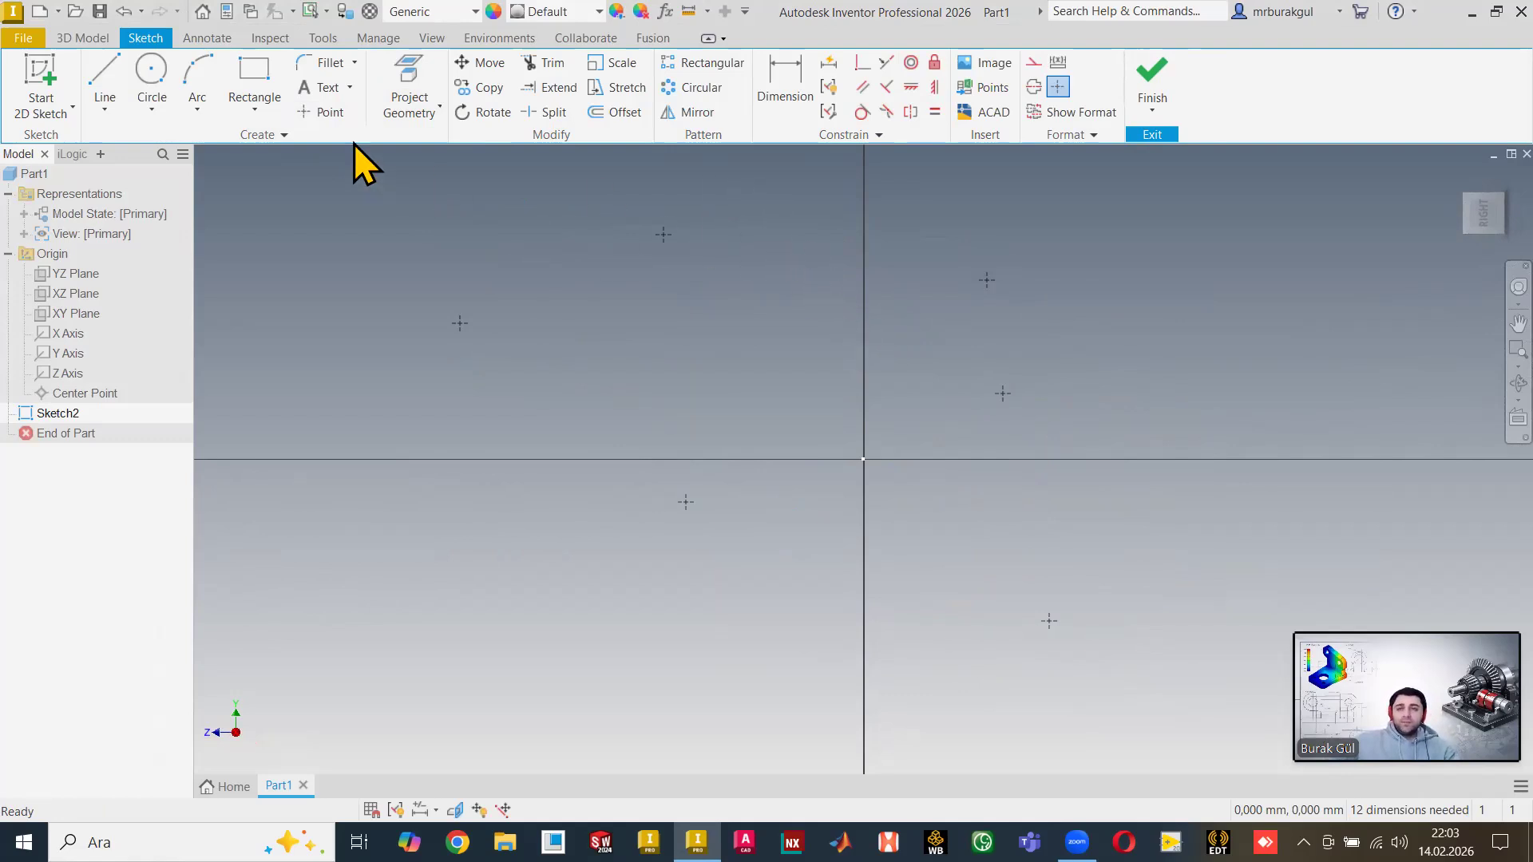
Delete all points in the sketch, including the projected center point at the origin.
{"action": "mouse_move", "coordinate": [350, 171]}
{"action": "left_mouse_down"}
{"action": "mouse_move", "coordinate": [1119, 589]}
{"action": "mouse_move", "coordinate": [1242, 729]}
{"action": "mouse_move", "coordinate": [1283, 729]}
{"action": "left_mouse_up"}
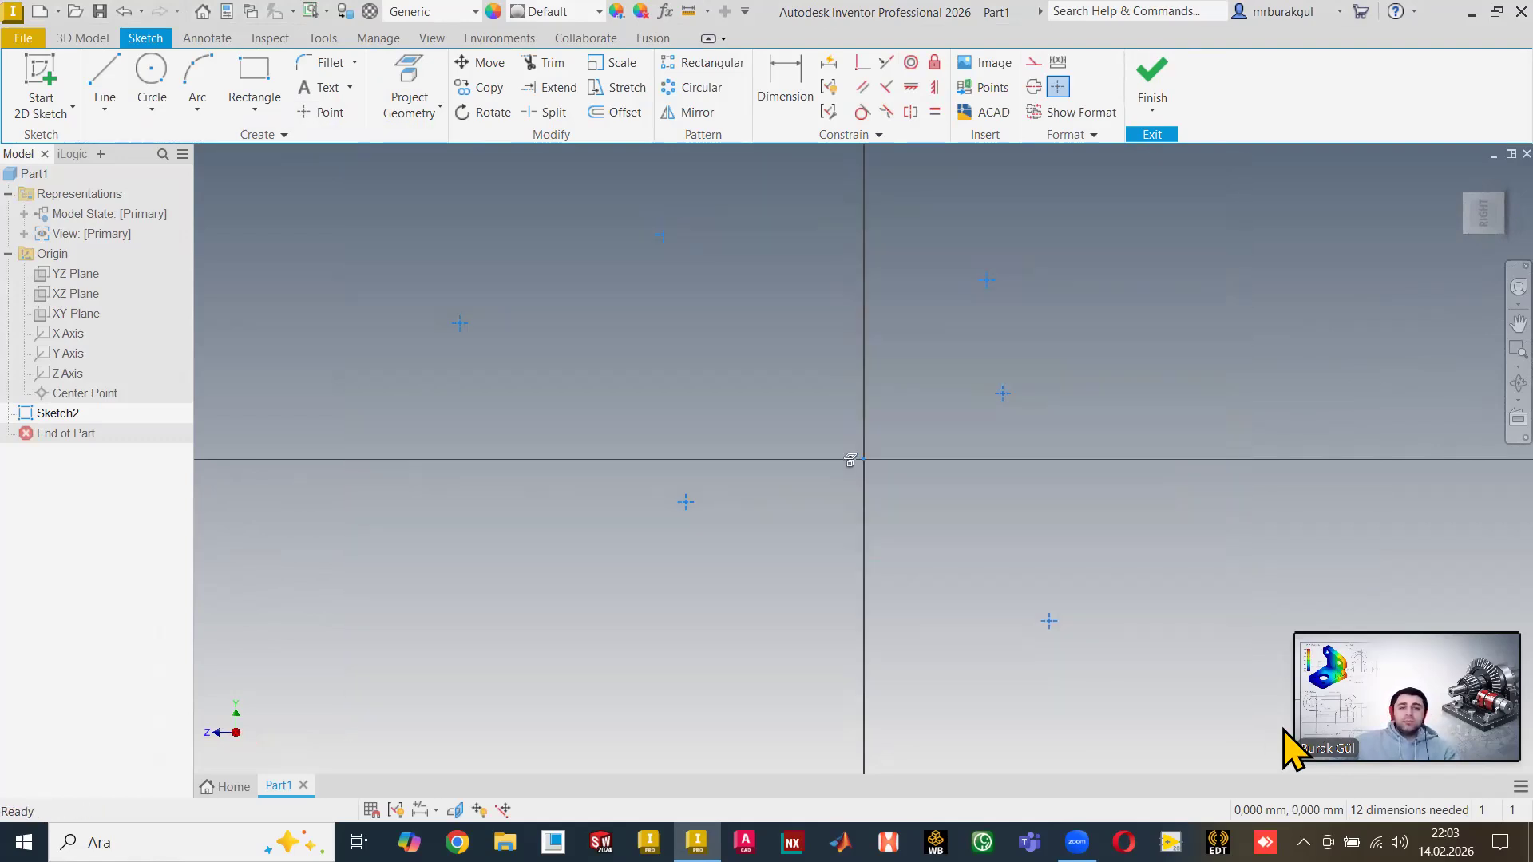
{"action": "left_click", "coordinate": [1091, 293]}
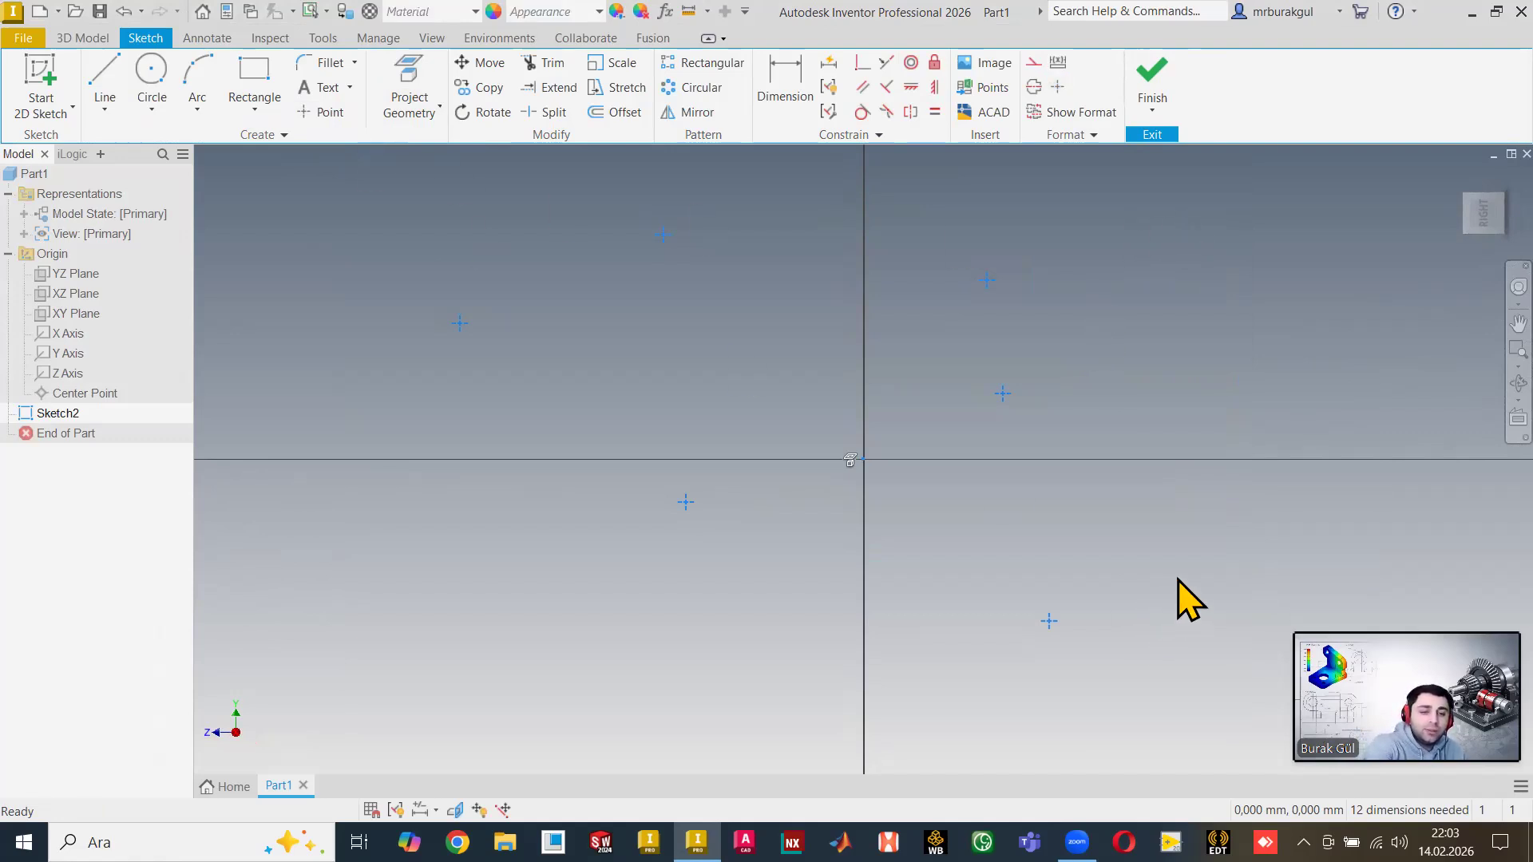
{"action": "key", "text": "Delete"}
{"action": "left_click_drag", "start_coordinate": [844, 434], "coordinate": [926, 501]}
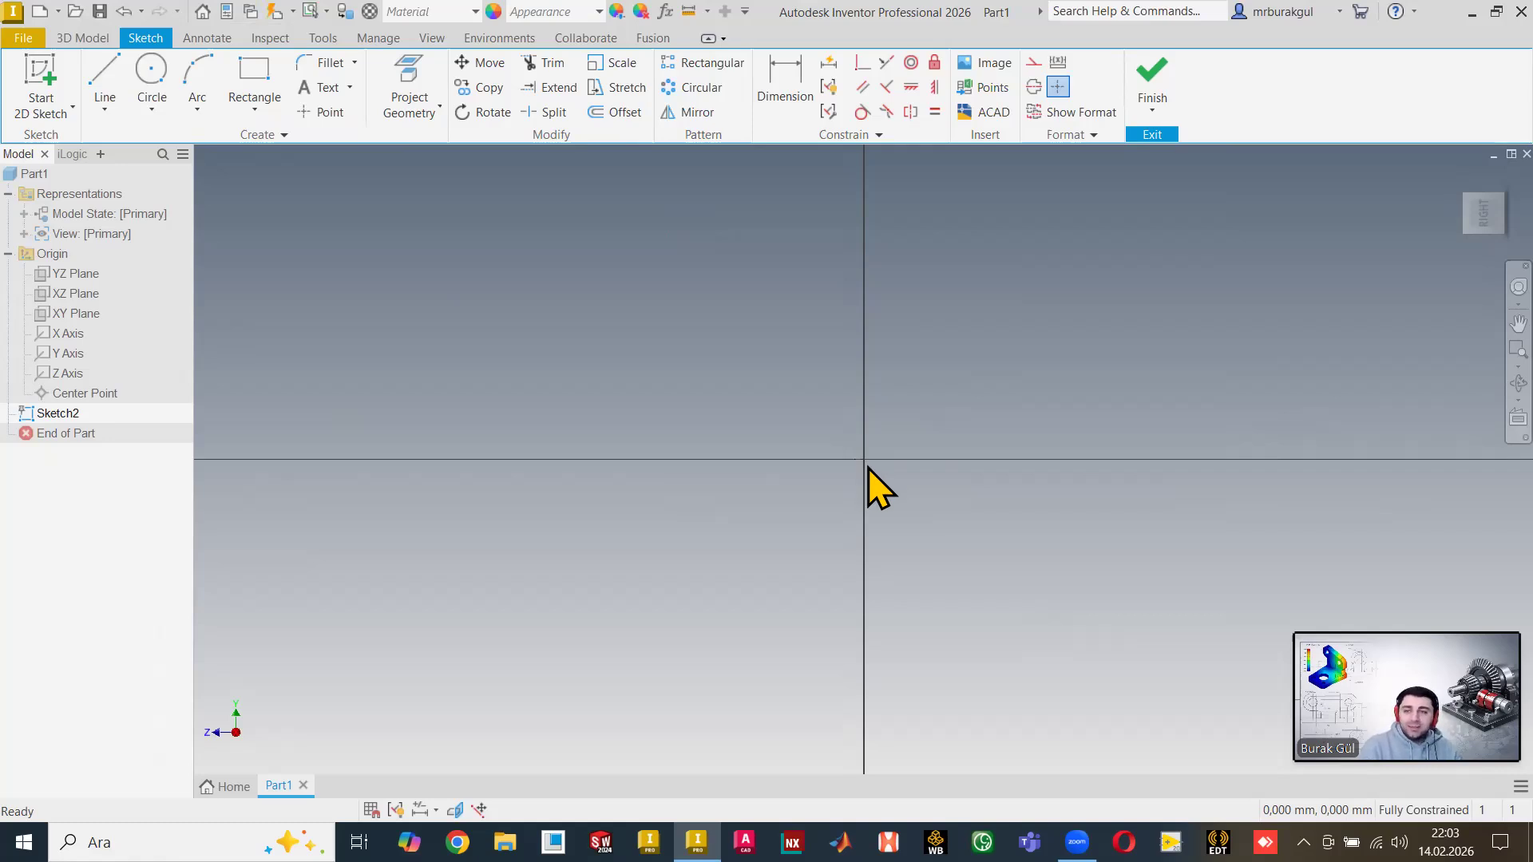
{"action": "mouse_move", "coordinate": [410, 156]}
{"action": "left_mouse_down"}
{"action": "mouse_move", "coordinate": [1198, 654]}
{"action": "mouse_move", "coordinate": [1297, 753]}
{"action": "mouse_move", "coordinate": [1259, 698]}
{"action": "mouse_move", "coordinate": [1274, 660]}
{"action": "left_mouse_up"}
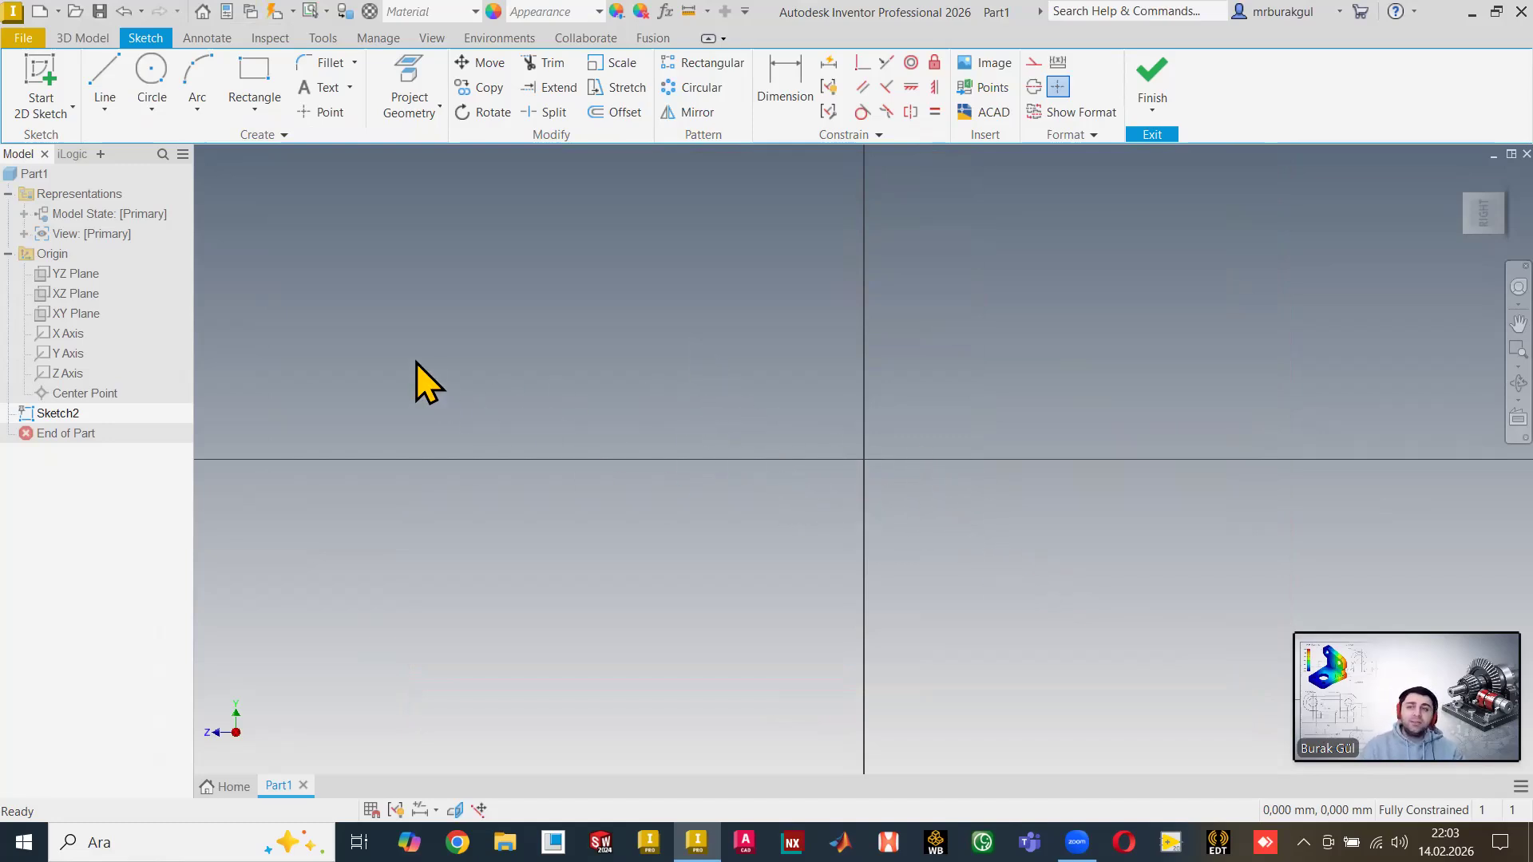
Project the part's origin Center Point into the sketch with Project Geometry.
{"action": "left_click", "coordinate": [85, 393]}
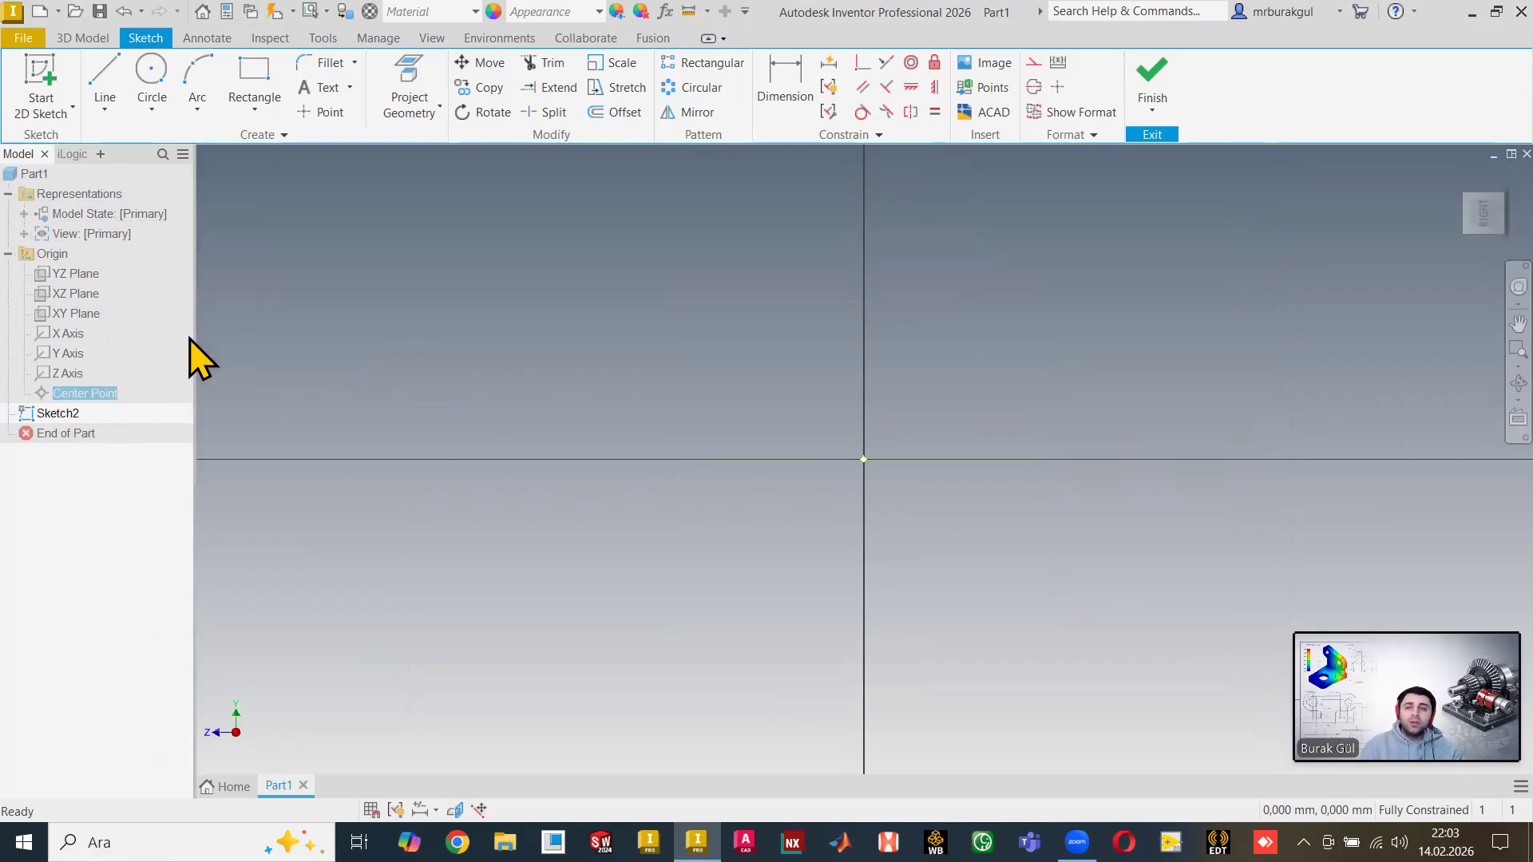
{"action": "left_click", "coordinate": [409, 89]}
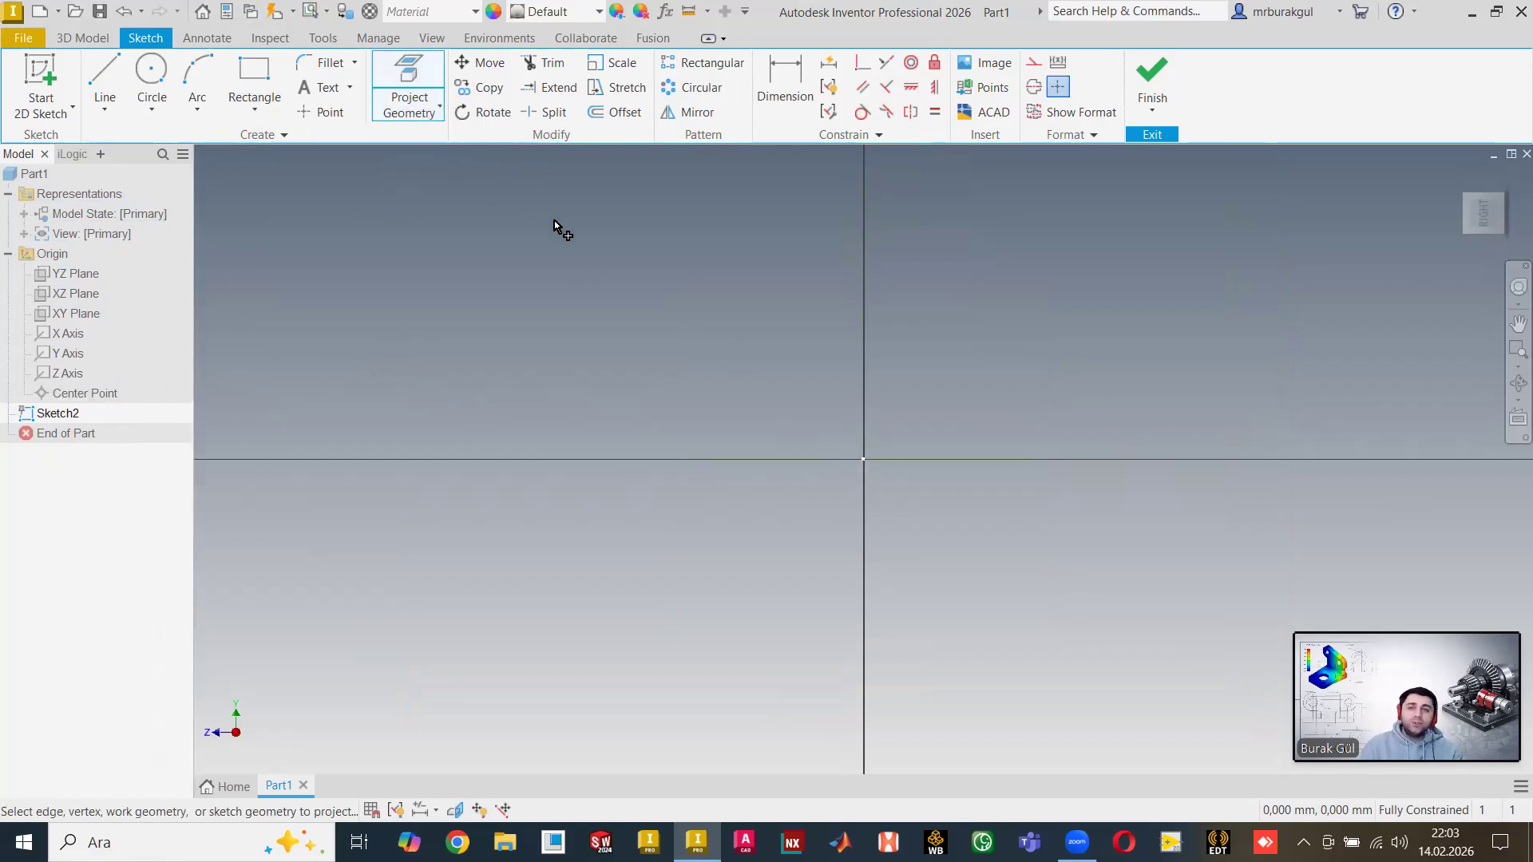
{"action": "right_click", "coordinate": [729, 342]}
{"action": "left_click", "coordinate": [795, 339]}
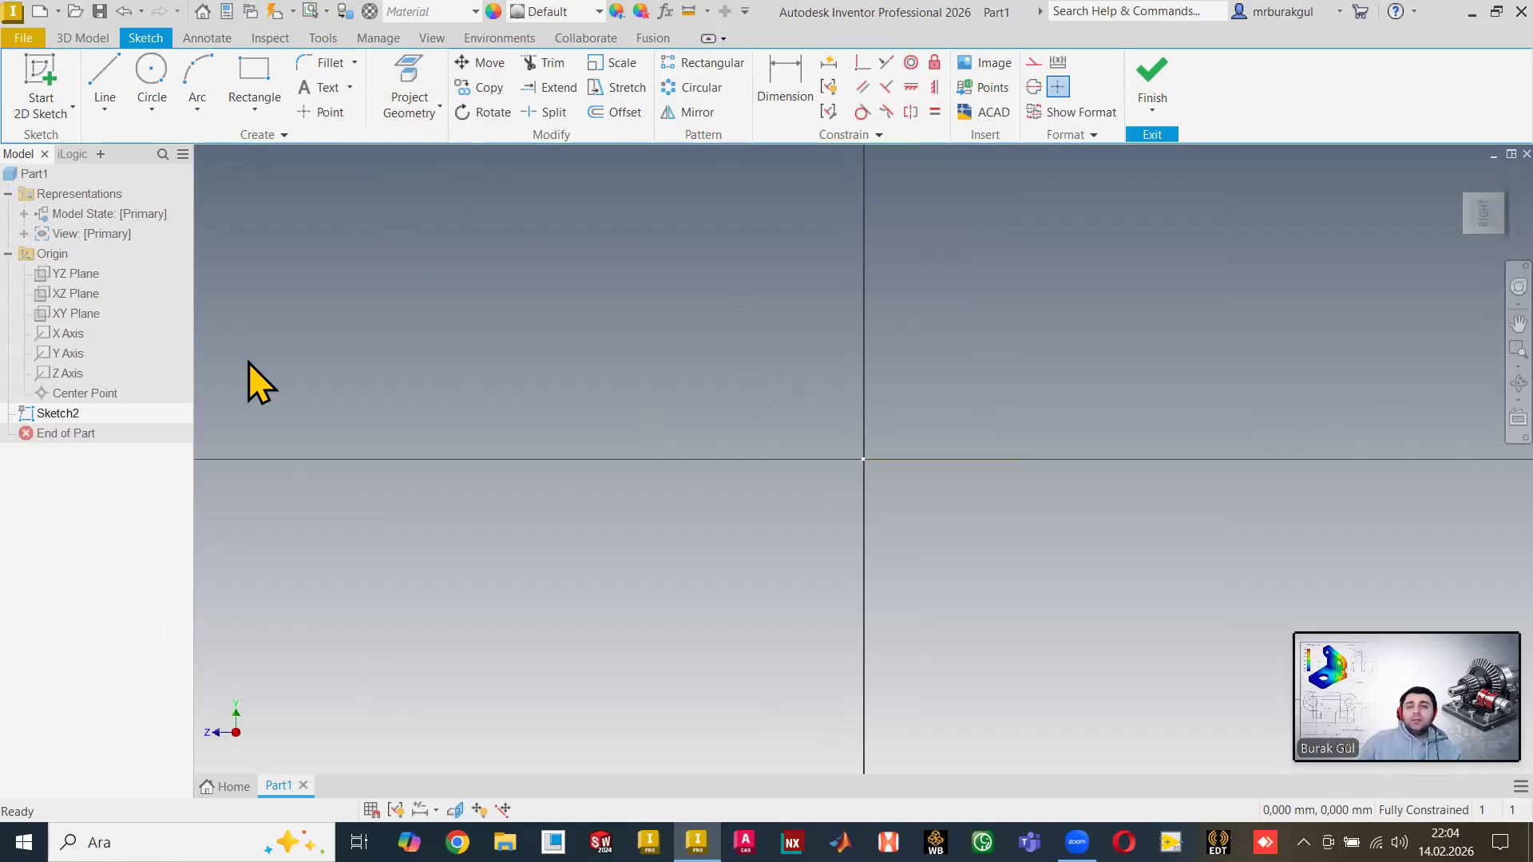
{"action": "mouse_move", "coordinate": [429, 177]}
{"action": "left_mouse_down"}
{"action": "mouse_move", "coordinate": [1089, 581]}
{"action": "mouse_move", "coordinate": [1231, 704]}
{"action": "left_mouse_up"}
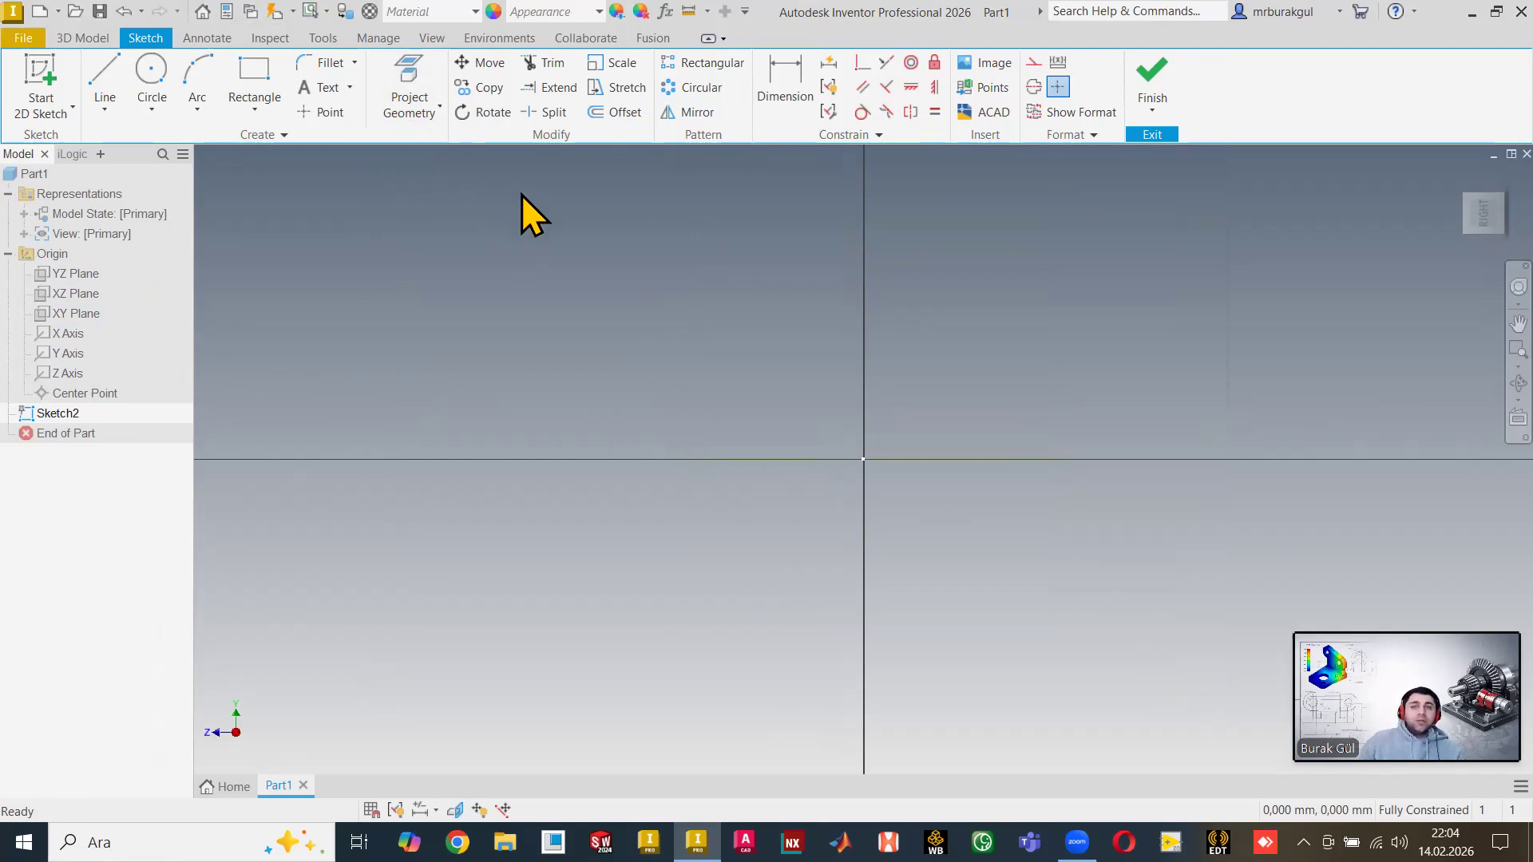
{"action": "left_click_drag", "start_coordinate": [554, 191], "coordinate": [800, 459]}
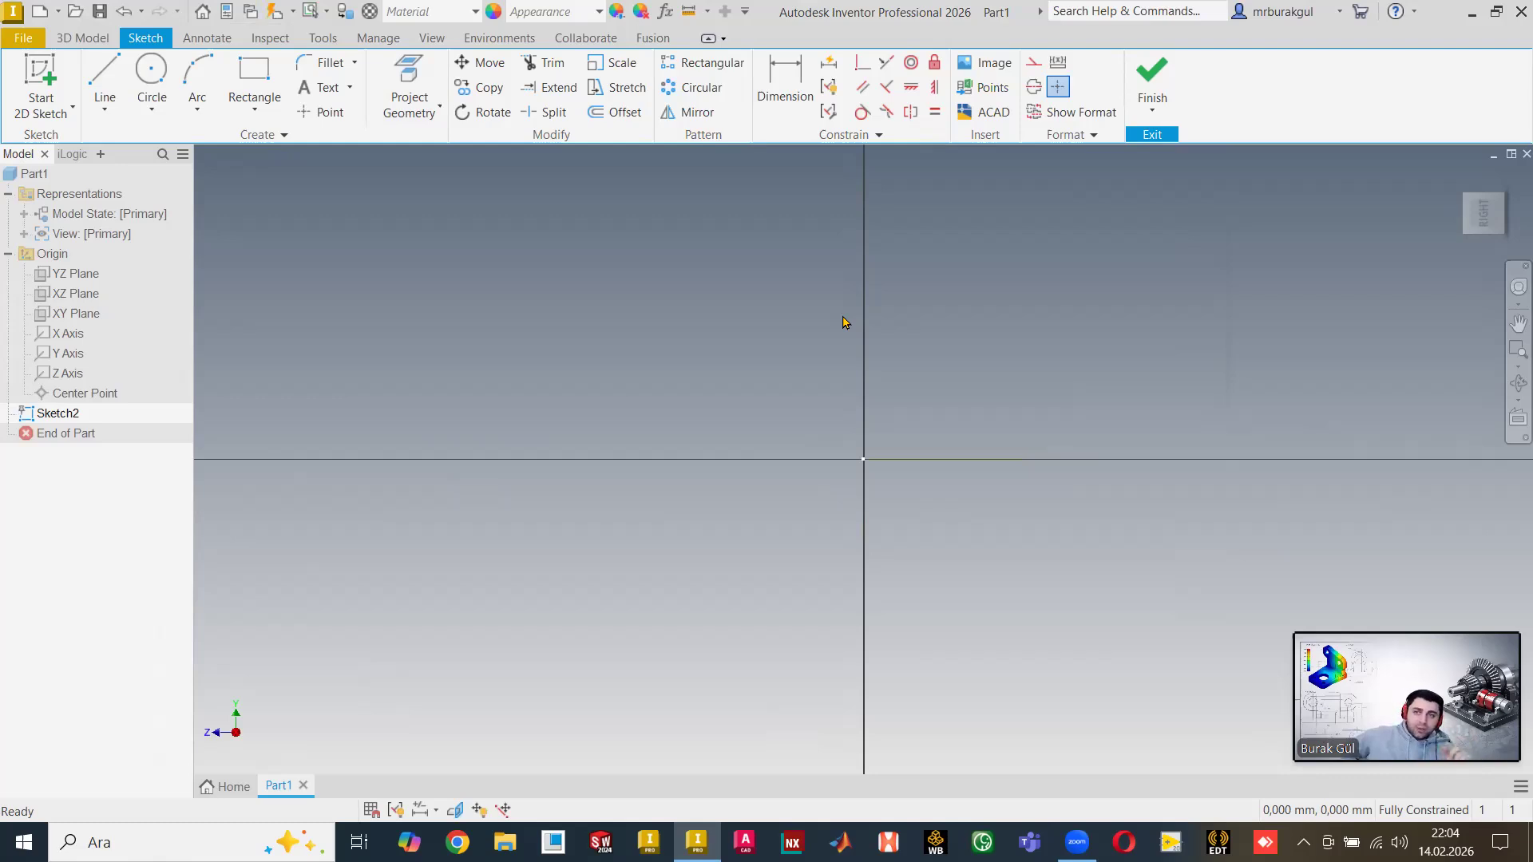
{"action": "left_click", "coordinate": [83, 37]}
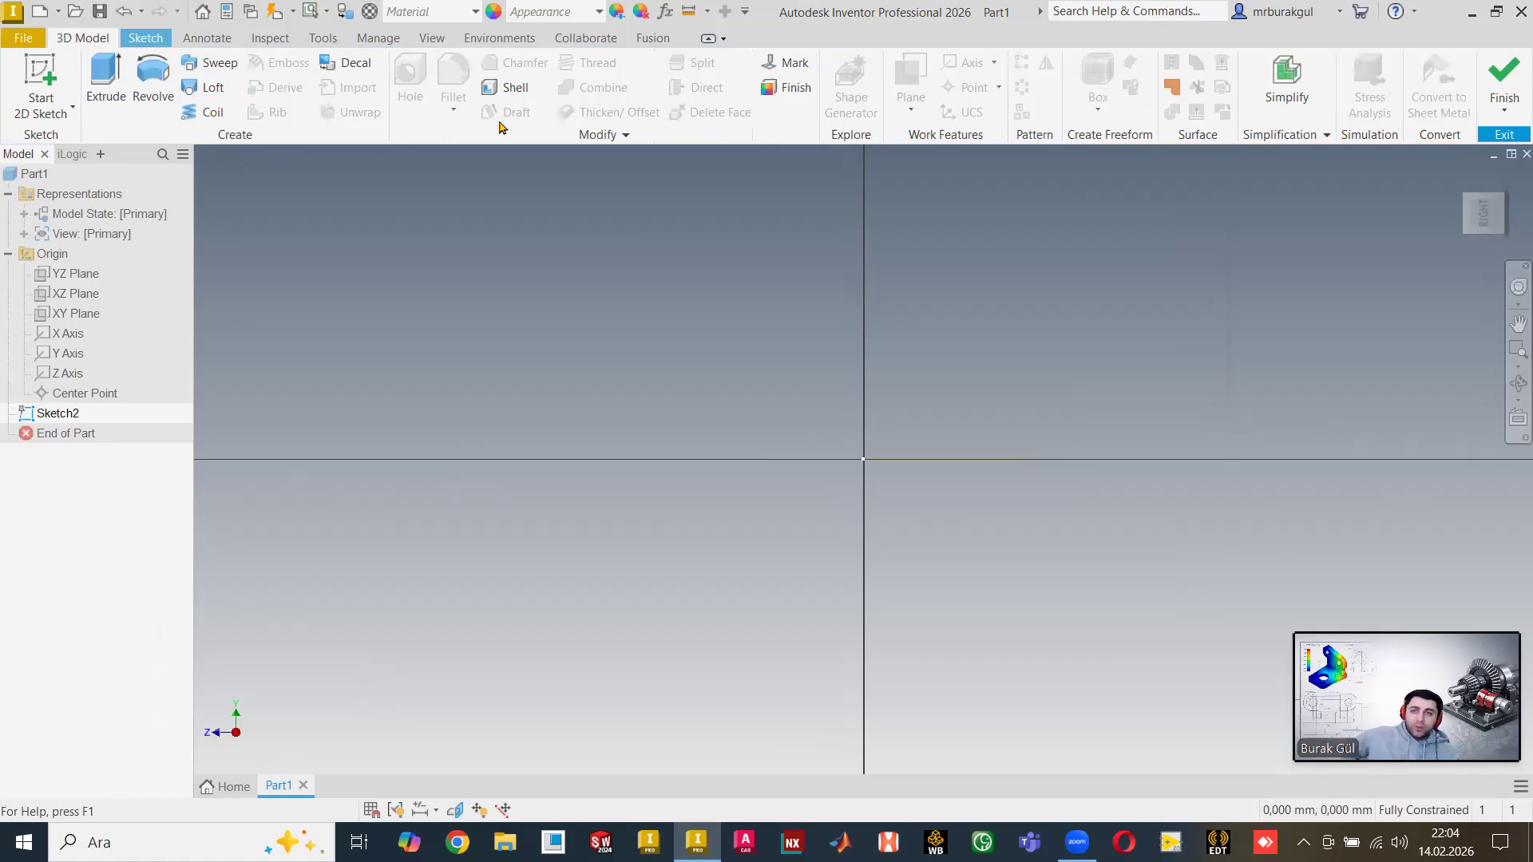
{"action": "left_click", "coordinate": [208, 38]}
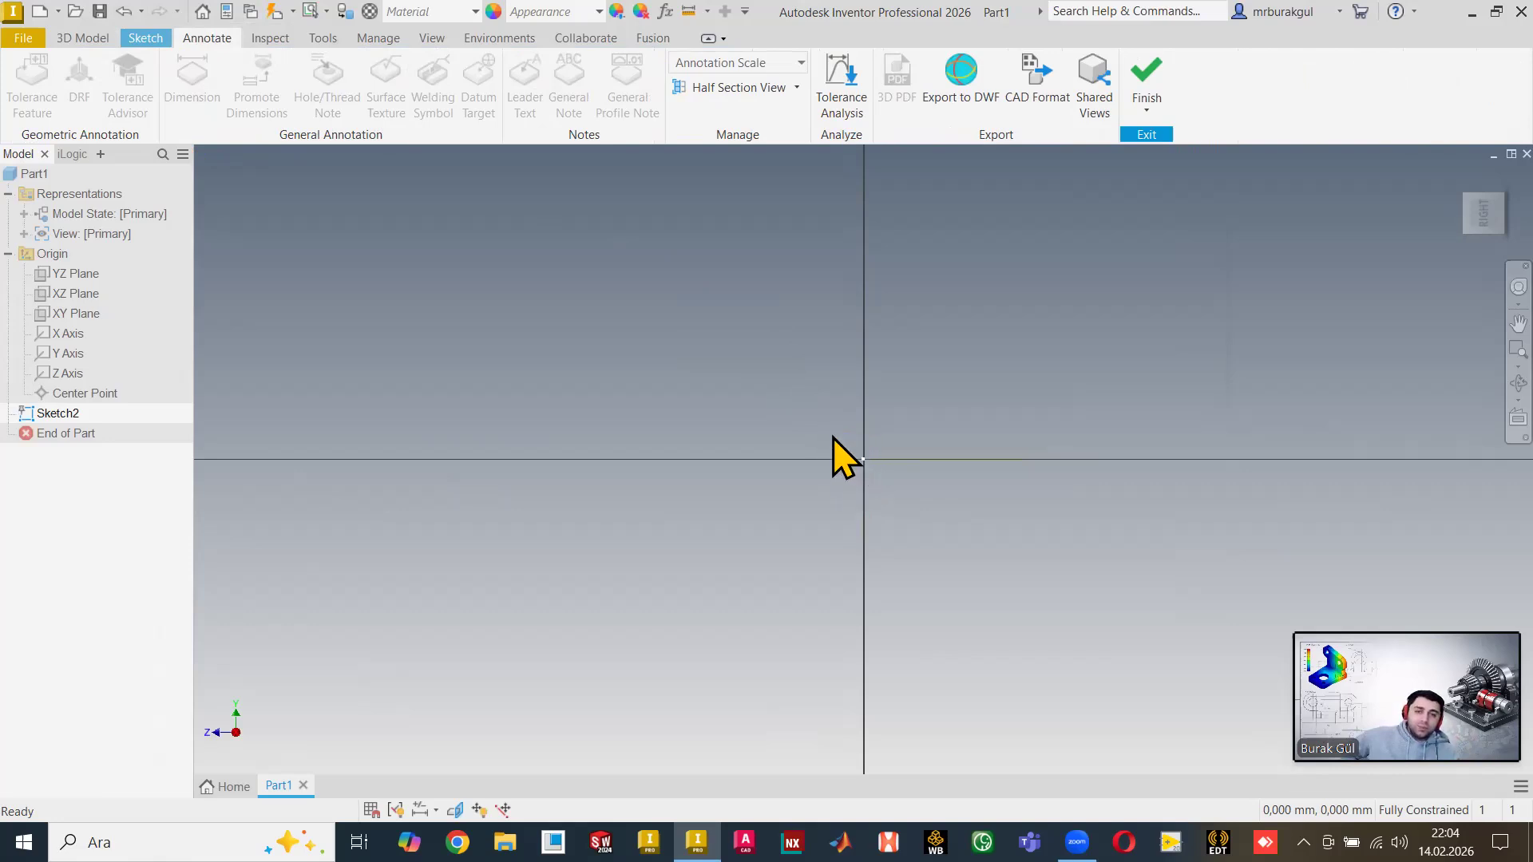
{"action": "left_click_drag", "start_coordinate": [864, 476], "coordinate": [895, 500]}
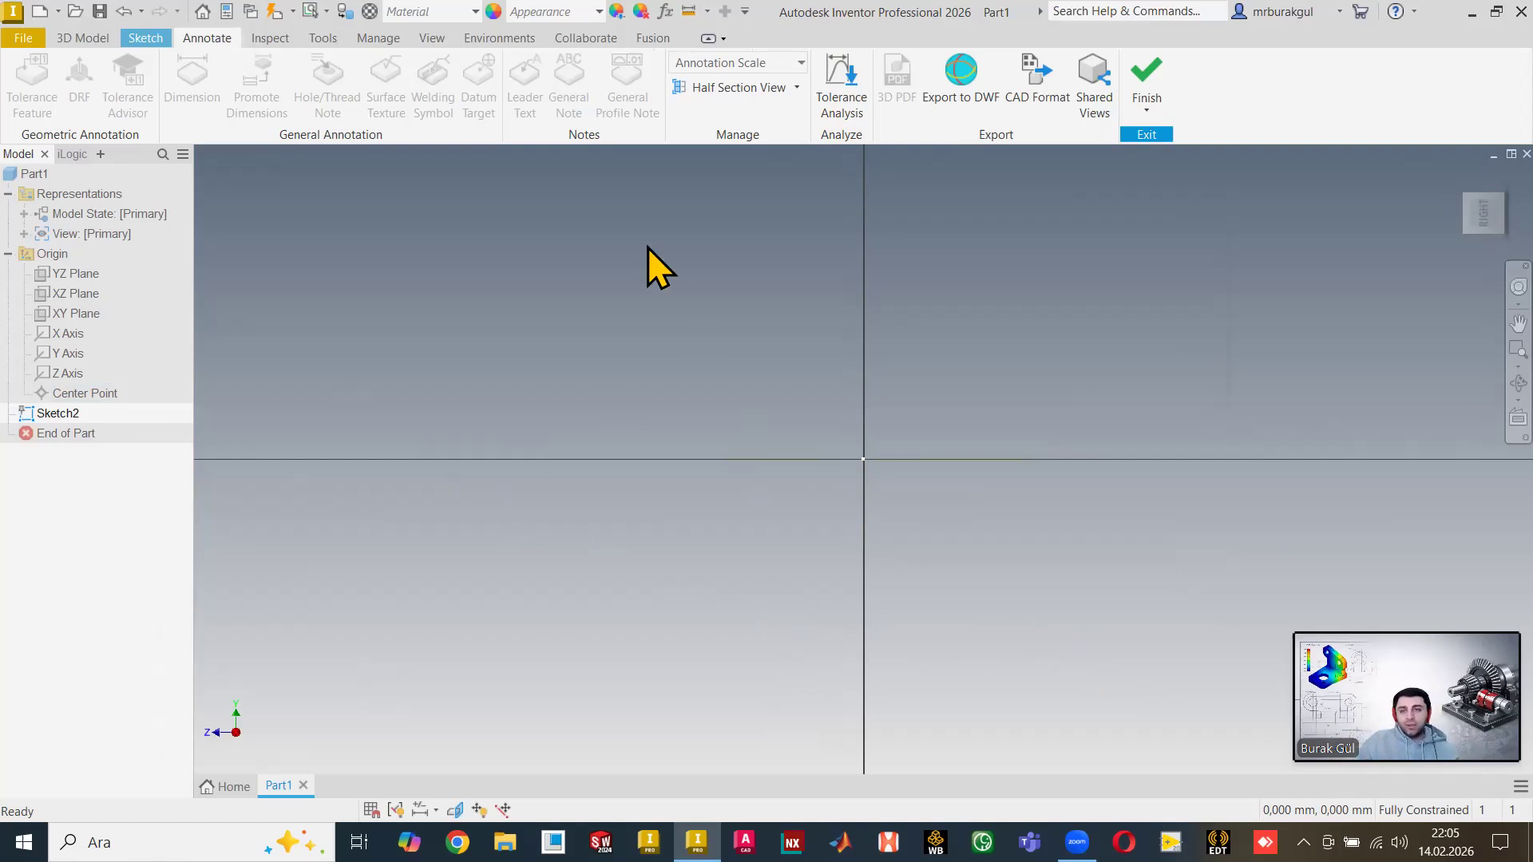
{"action": "left_click", "coordinate": [145, 39]}
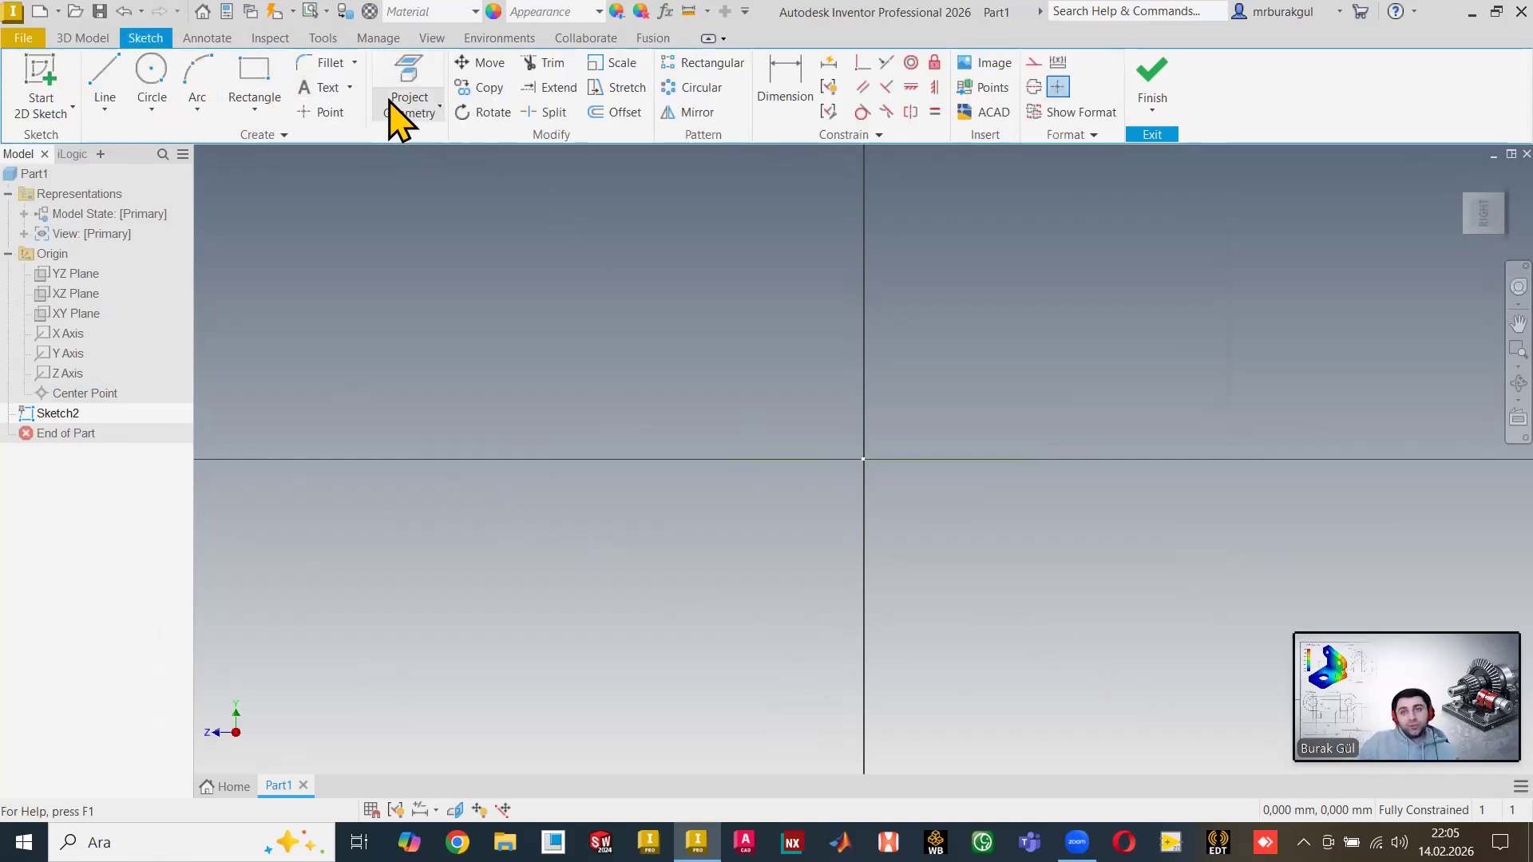
{"action": "left_click_drag", "start_coordinate": [808, 428], "coordinate": [989, 512]}
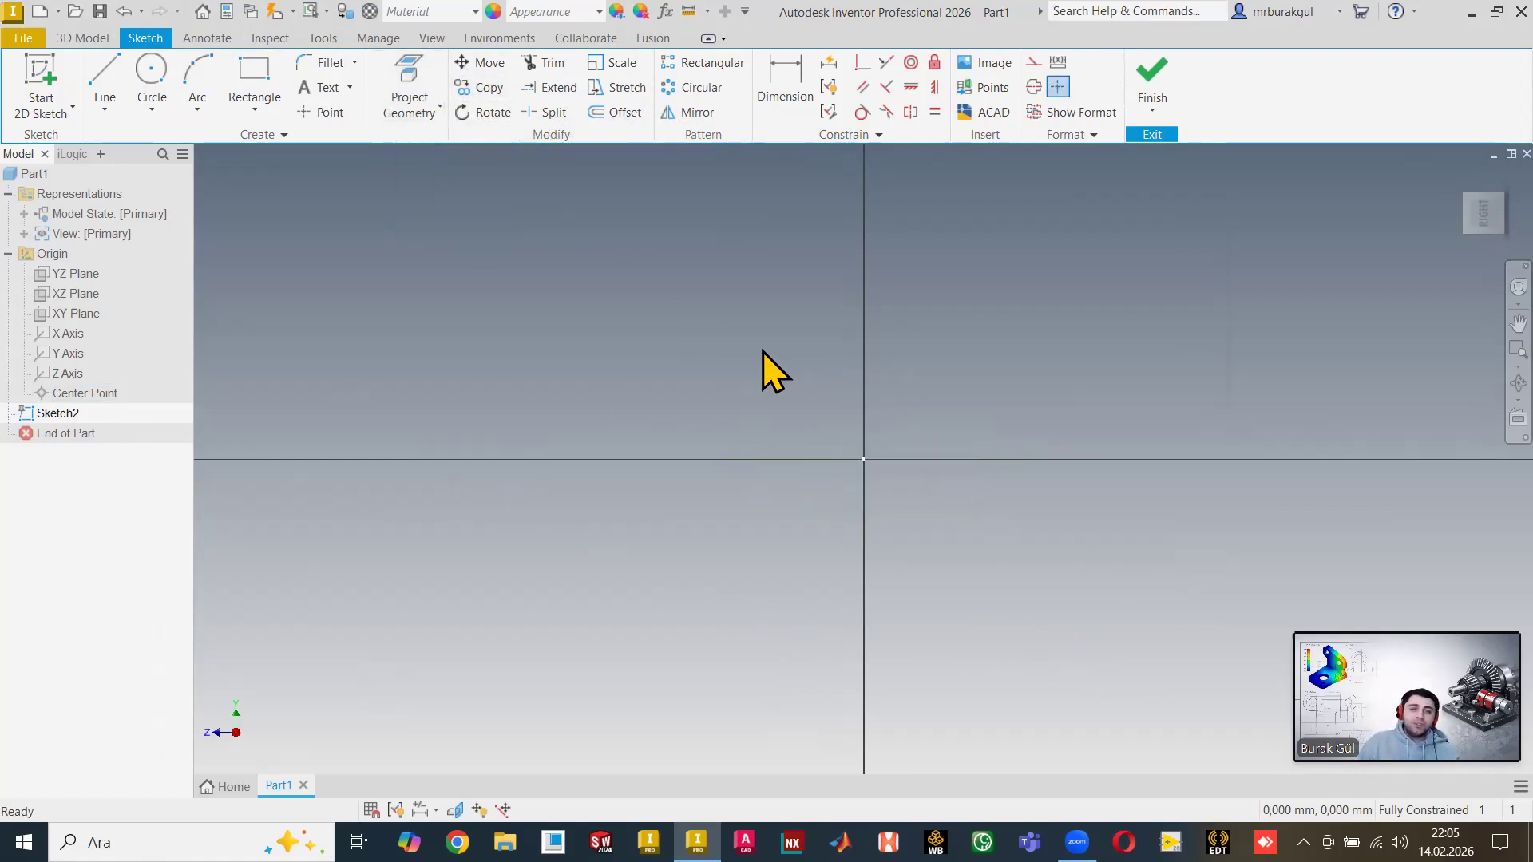
{"action": "left_click_drag", "start_coordinate": [796, 424], "coordinate": [981, 546]}
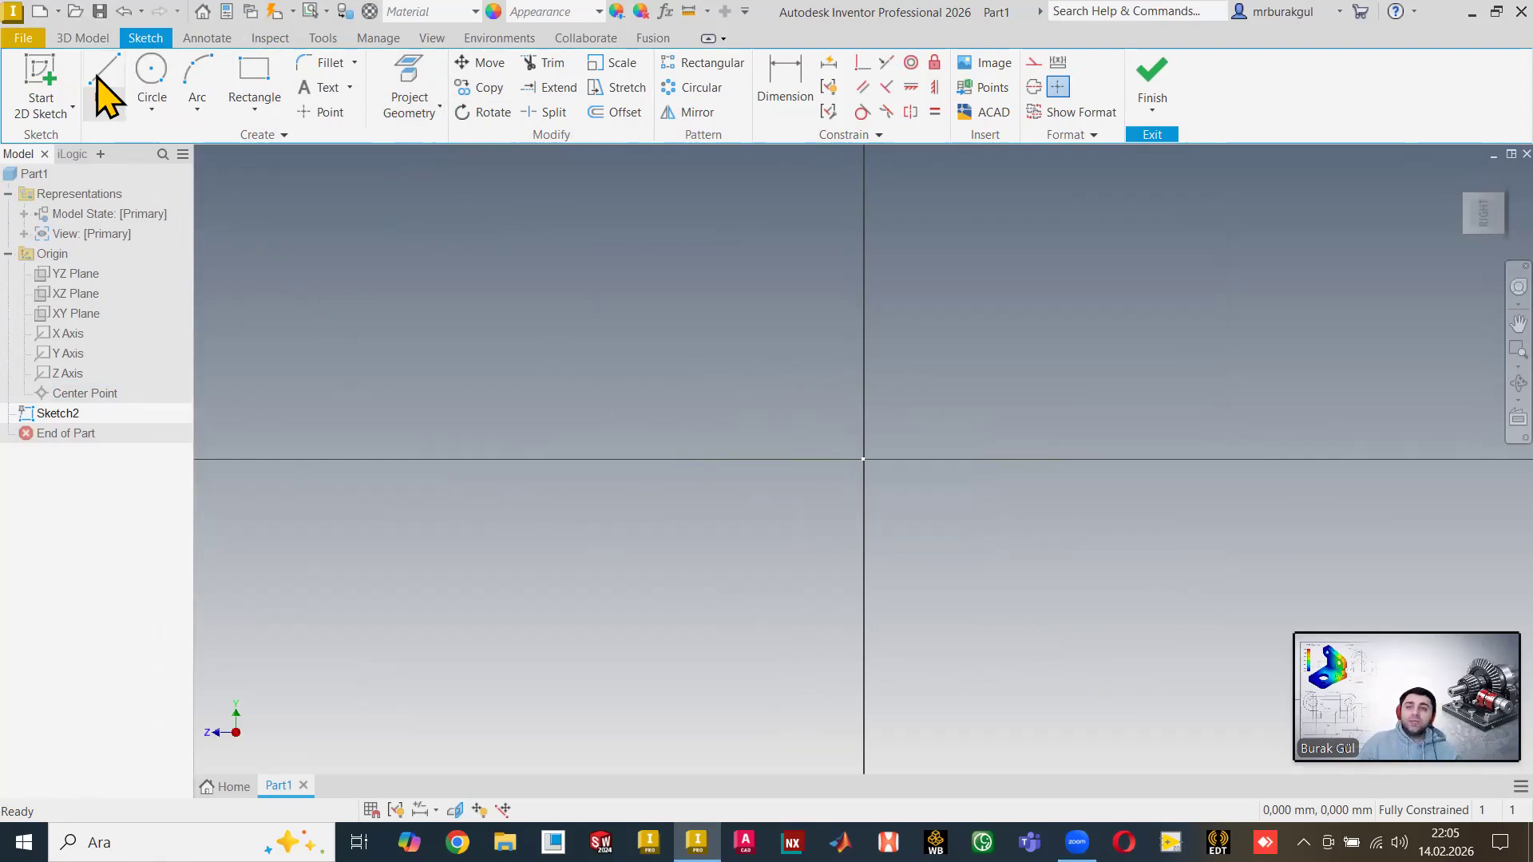
{"action": "left_click", "coordinate": [100, 111]}
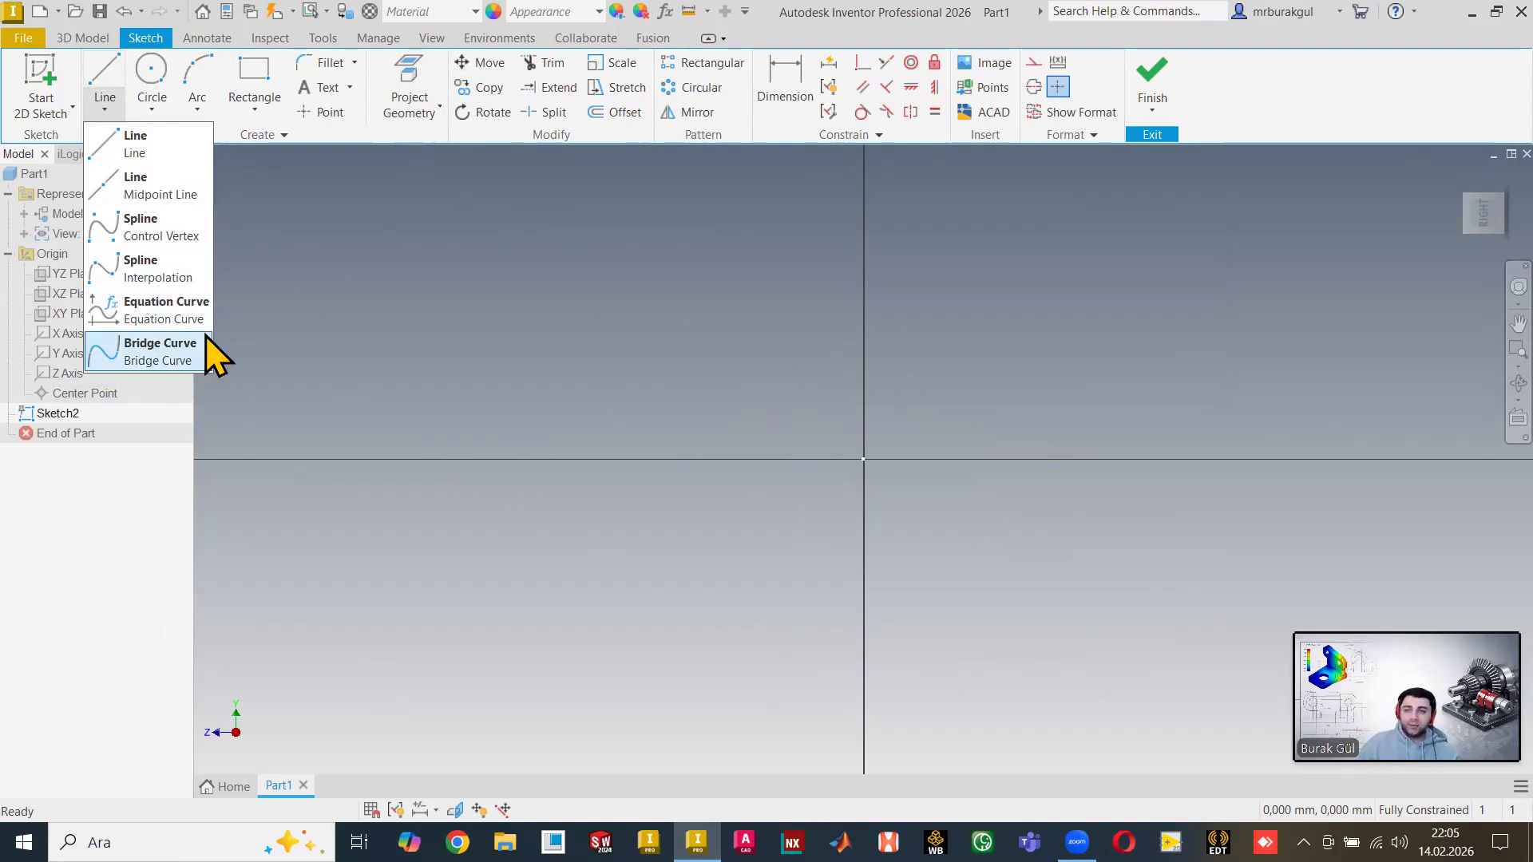
{"action": "left_click", "coordinate": [106, 109]}
{"action": "left_click", "coordinate": [106, 109]}
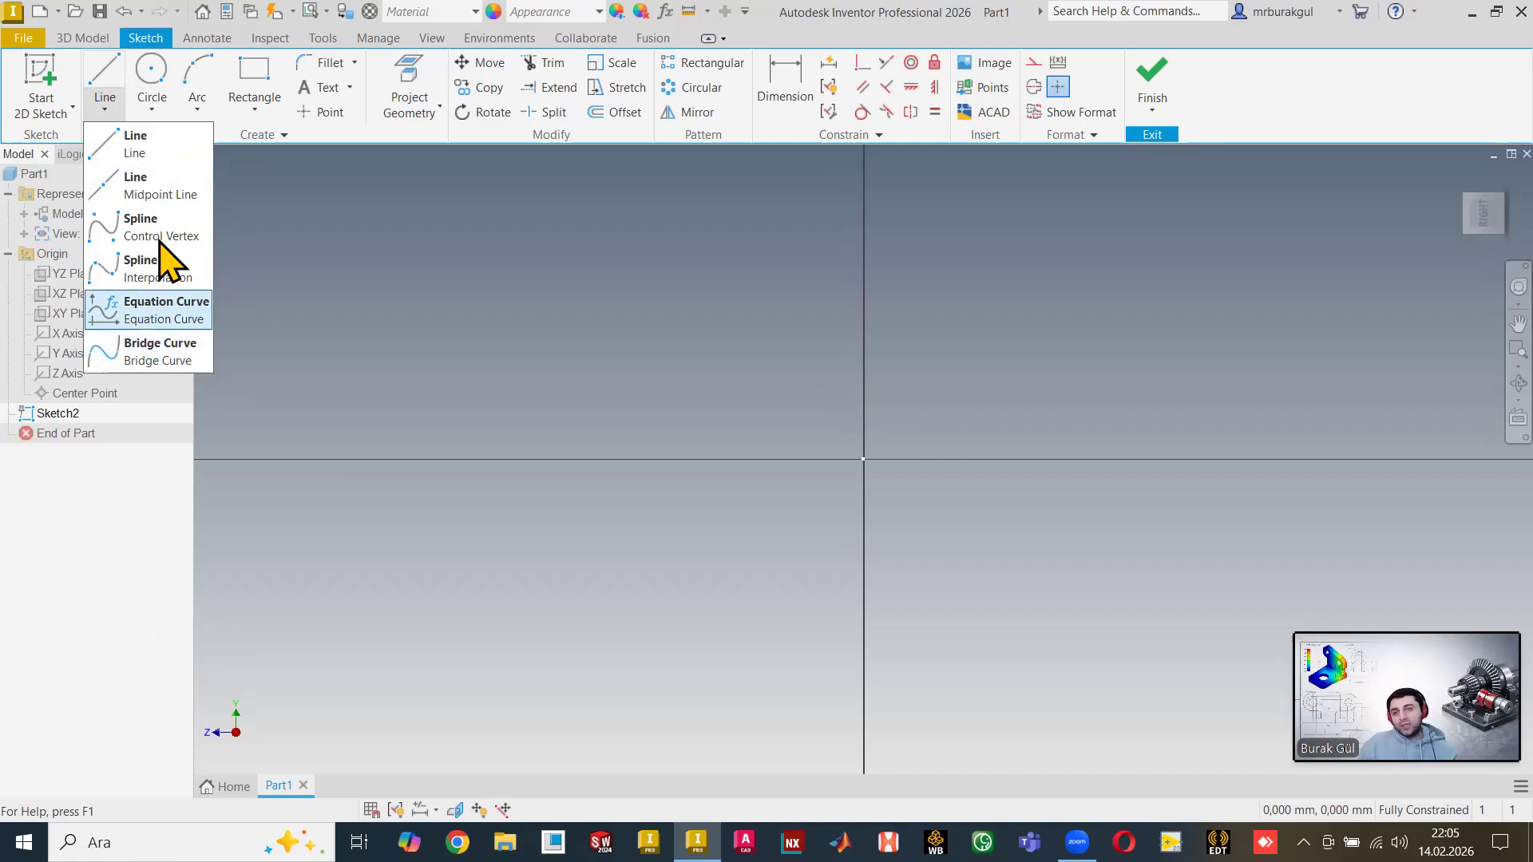
{"action": "left_click", "coordinate": [328, 239]}
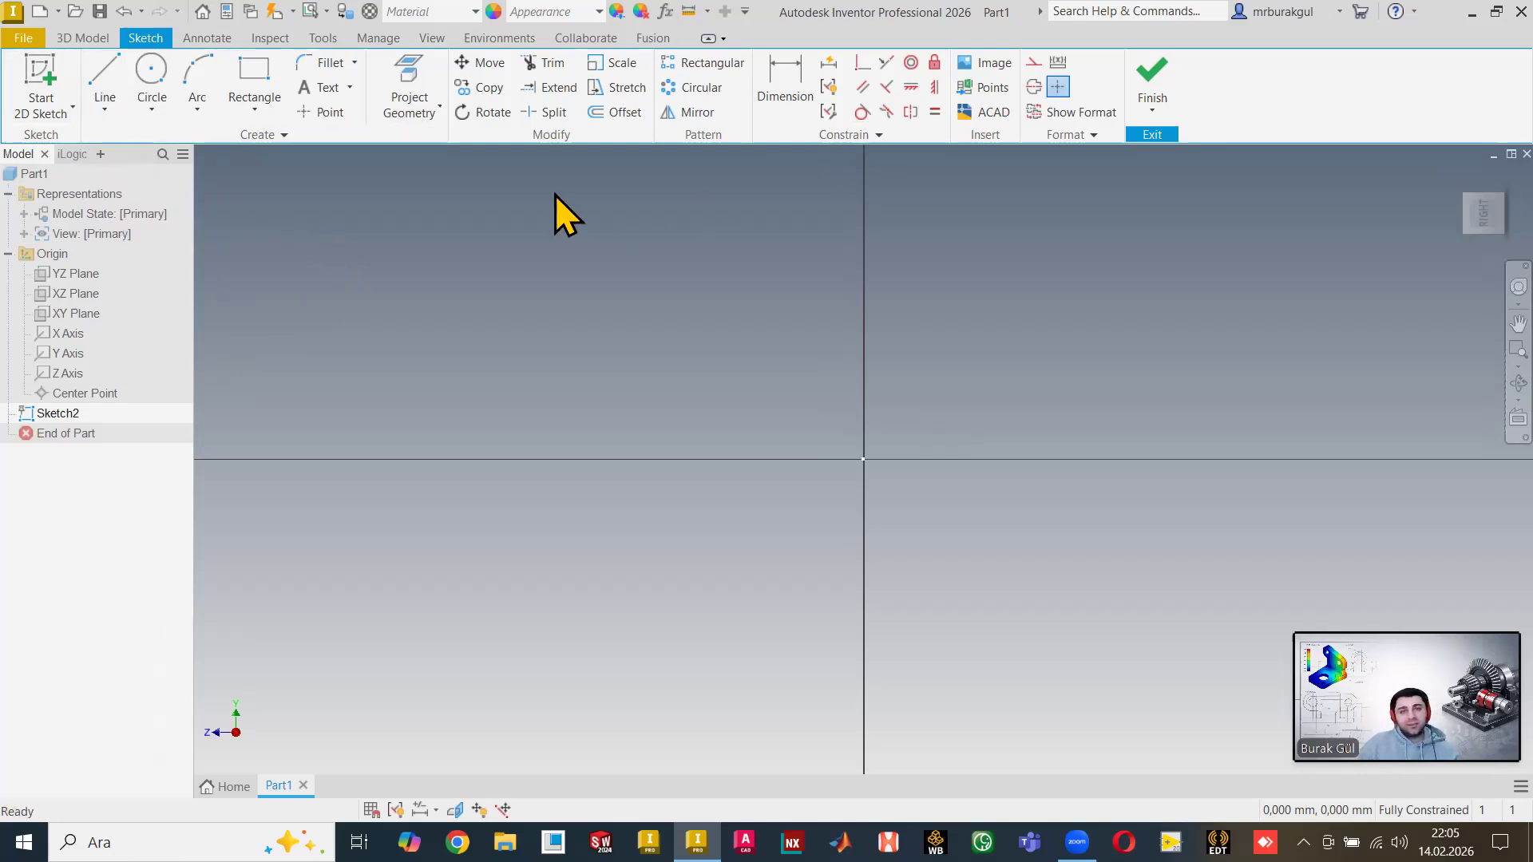
{"action": "left_click", "coordinate": [120, 106]}
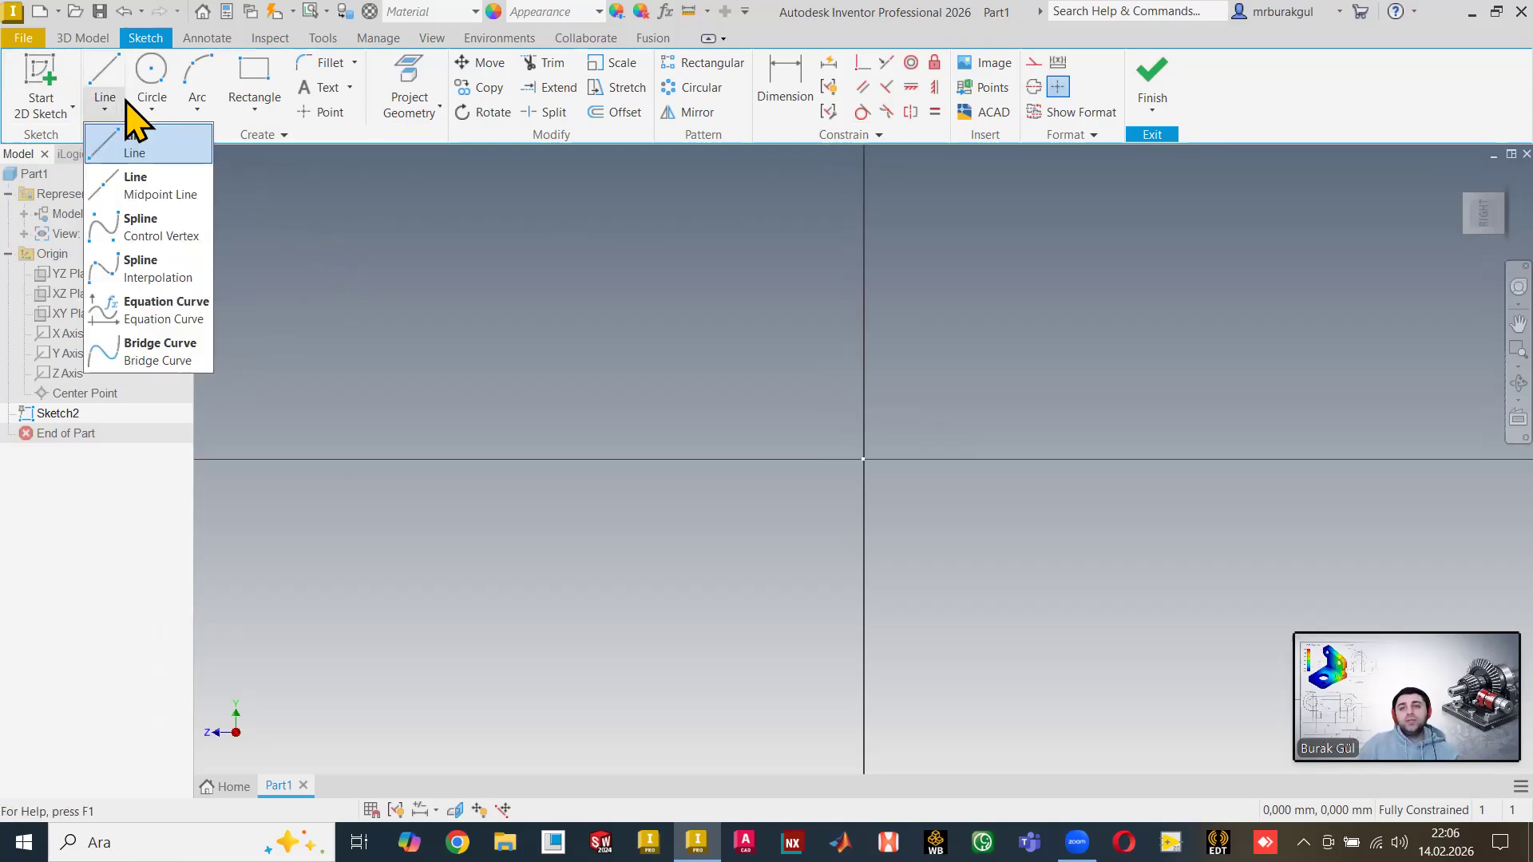
{"action": "left_click", "coordinate": [410, 208]}
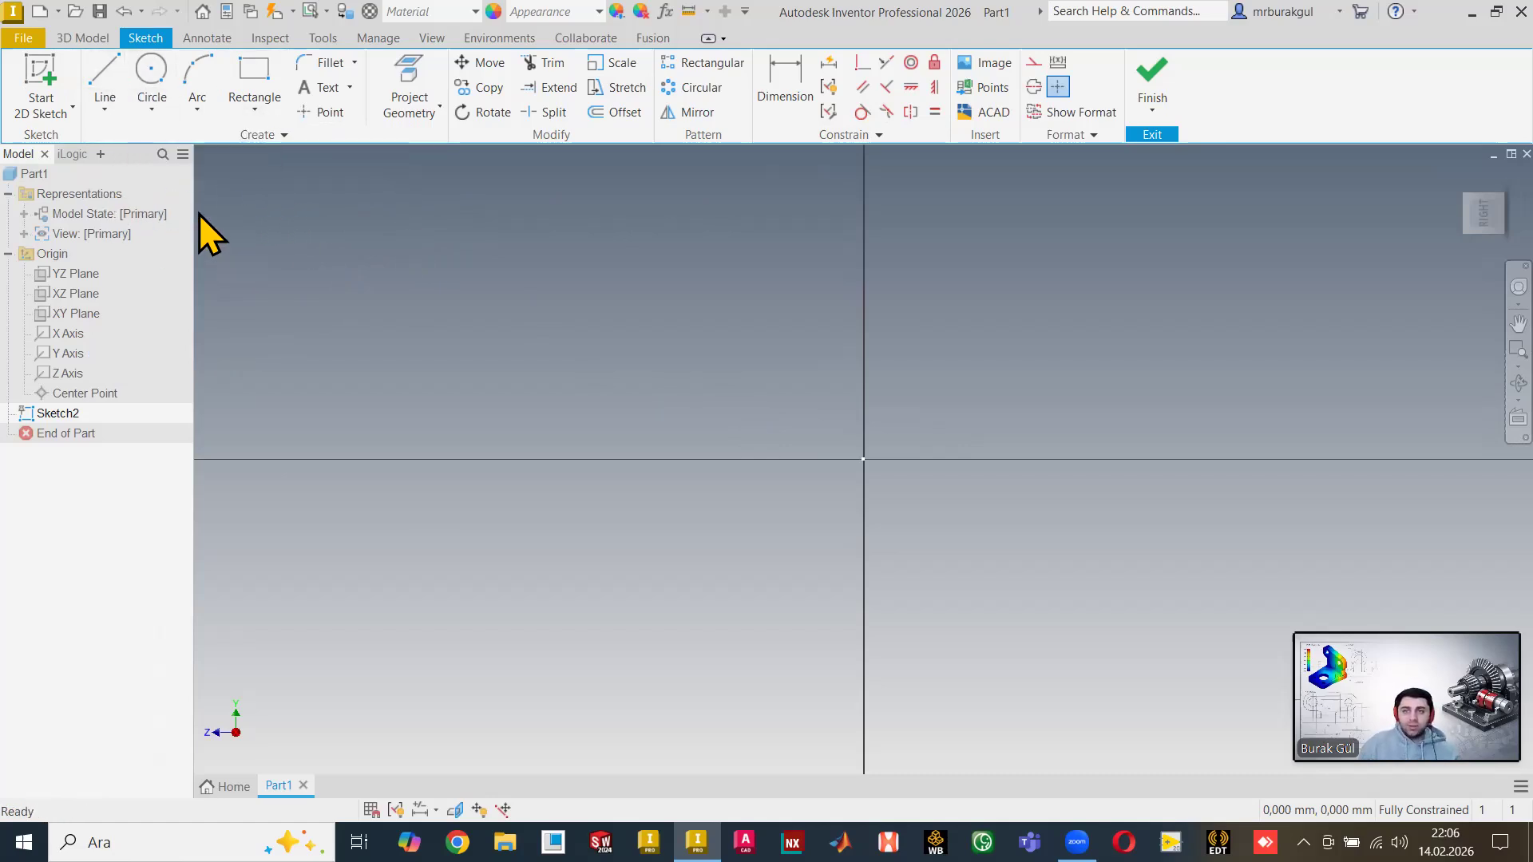
{"action": "left_click", "coordinate": [107, 112]}
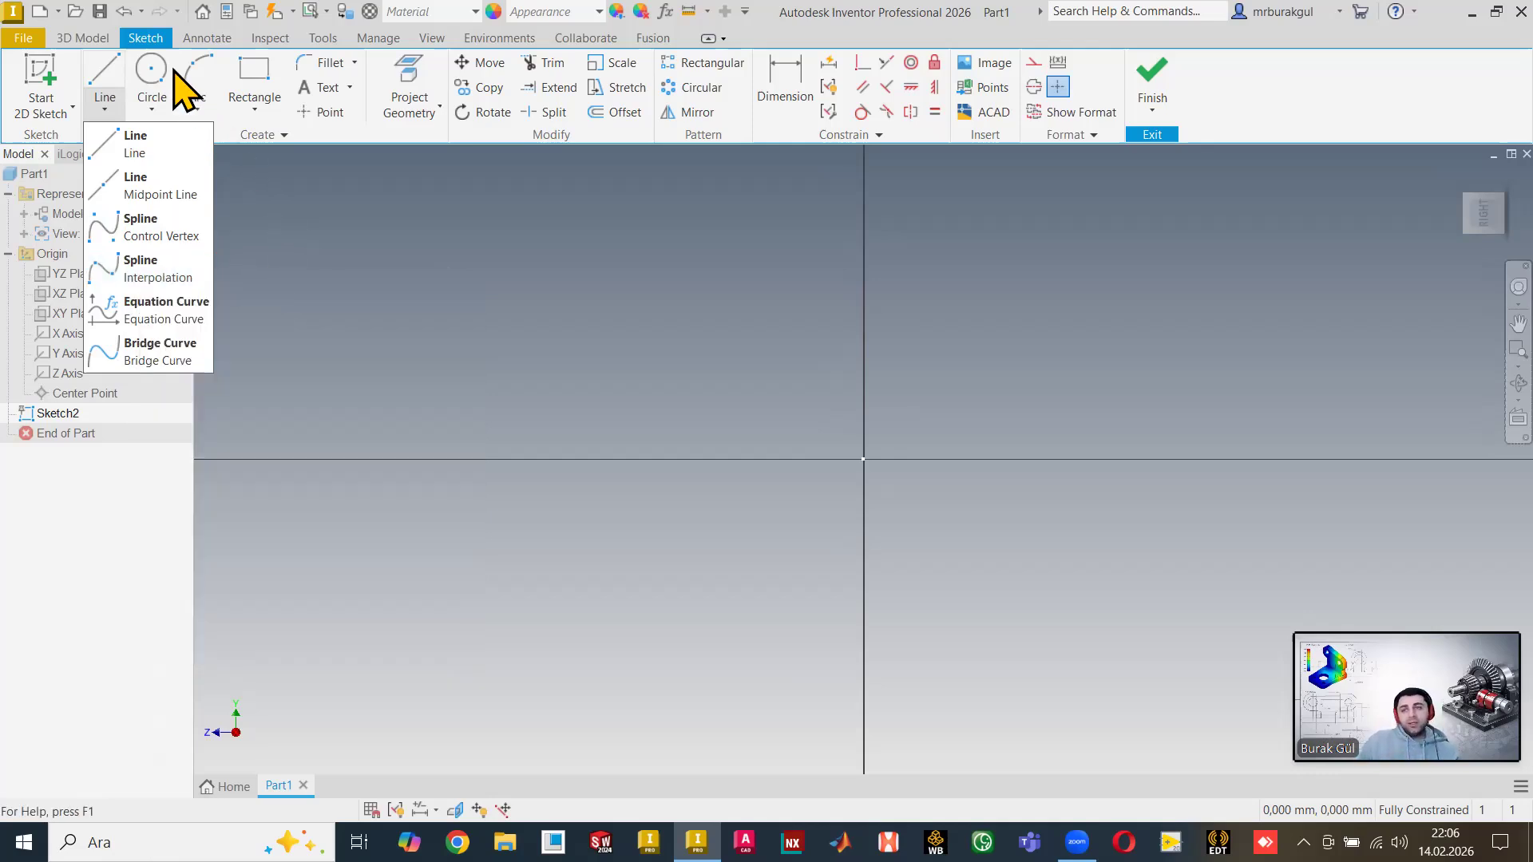
{"action": "left_click", "coordinate": [391, 217]}
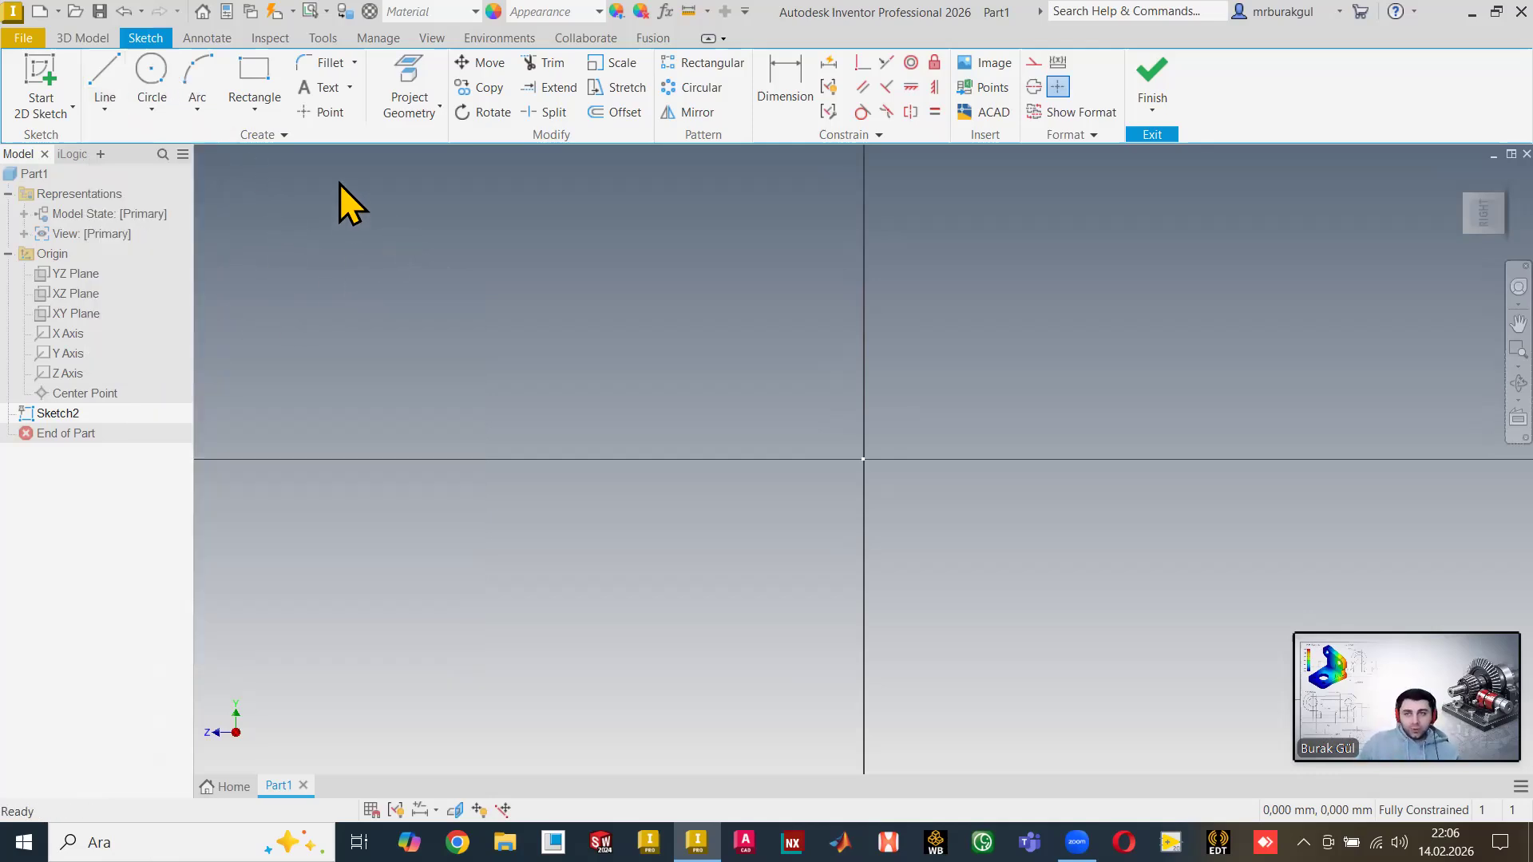
Draw a closed, irregular eight-sided outline of connected lines around the sketch origin.
{"action": "left_click", "coordinate": [120, 64]}
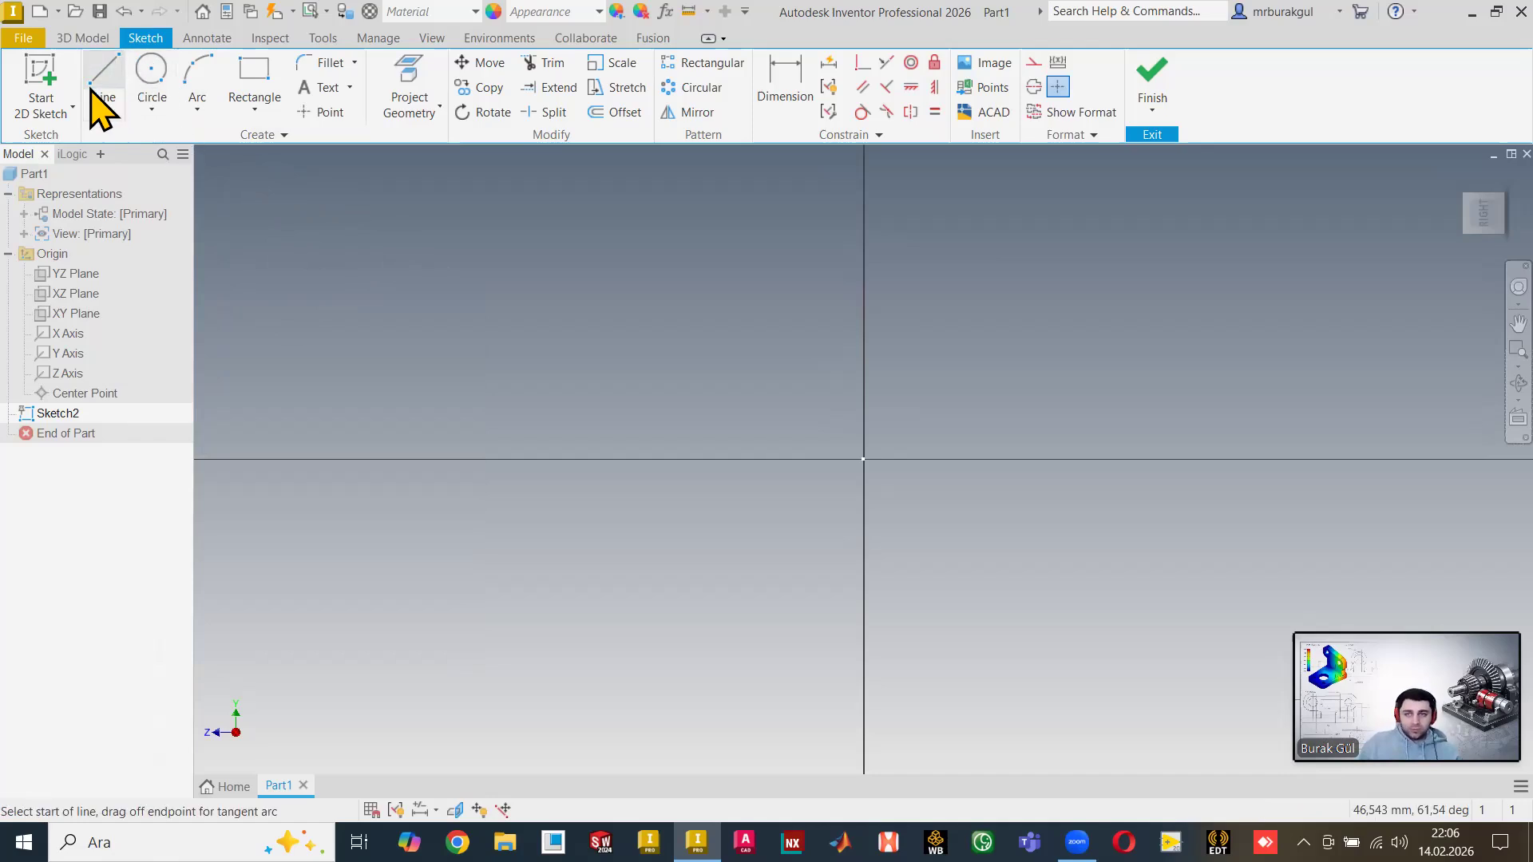
{"action": "left_click", "coordinate": [474, 309]}
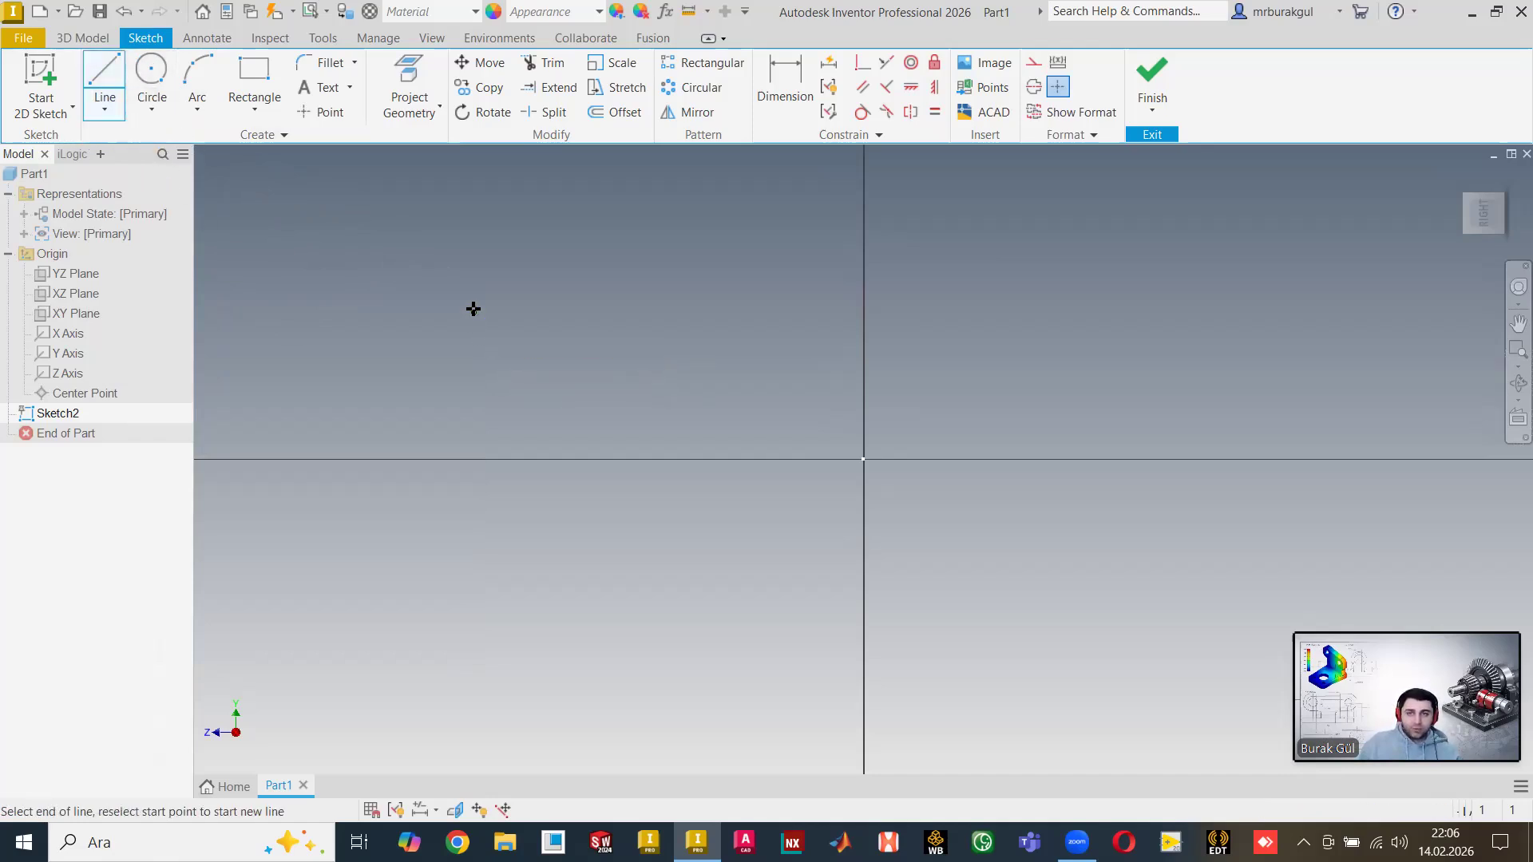
{"action": "left_click", "coordinate": [683, 393]}
{"action": "left_click", "coordinate": [771, 265]}
{"action": "left_click", "coordinate": [1024, 313]}
{"action": "left_click", "coordinate": [1090, 392]}
{"action": "left_click", "coordinate": [1212, 323]}
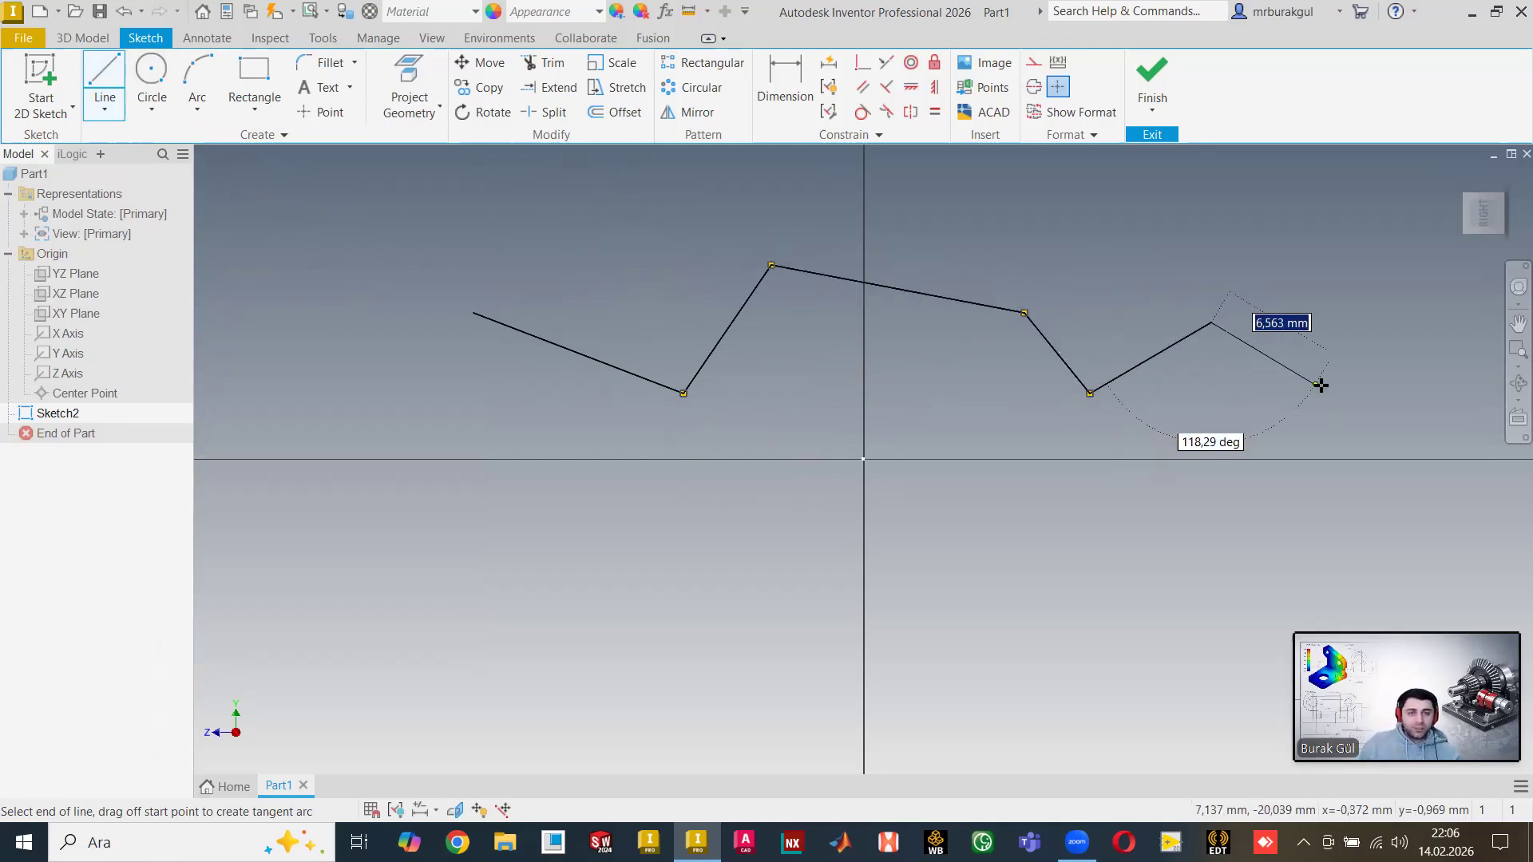
{"action": "left_click", "coordinate": [666, 641]}
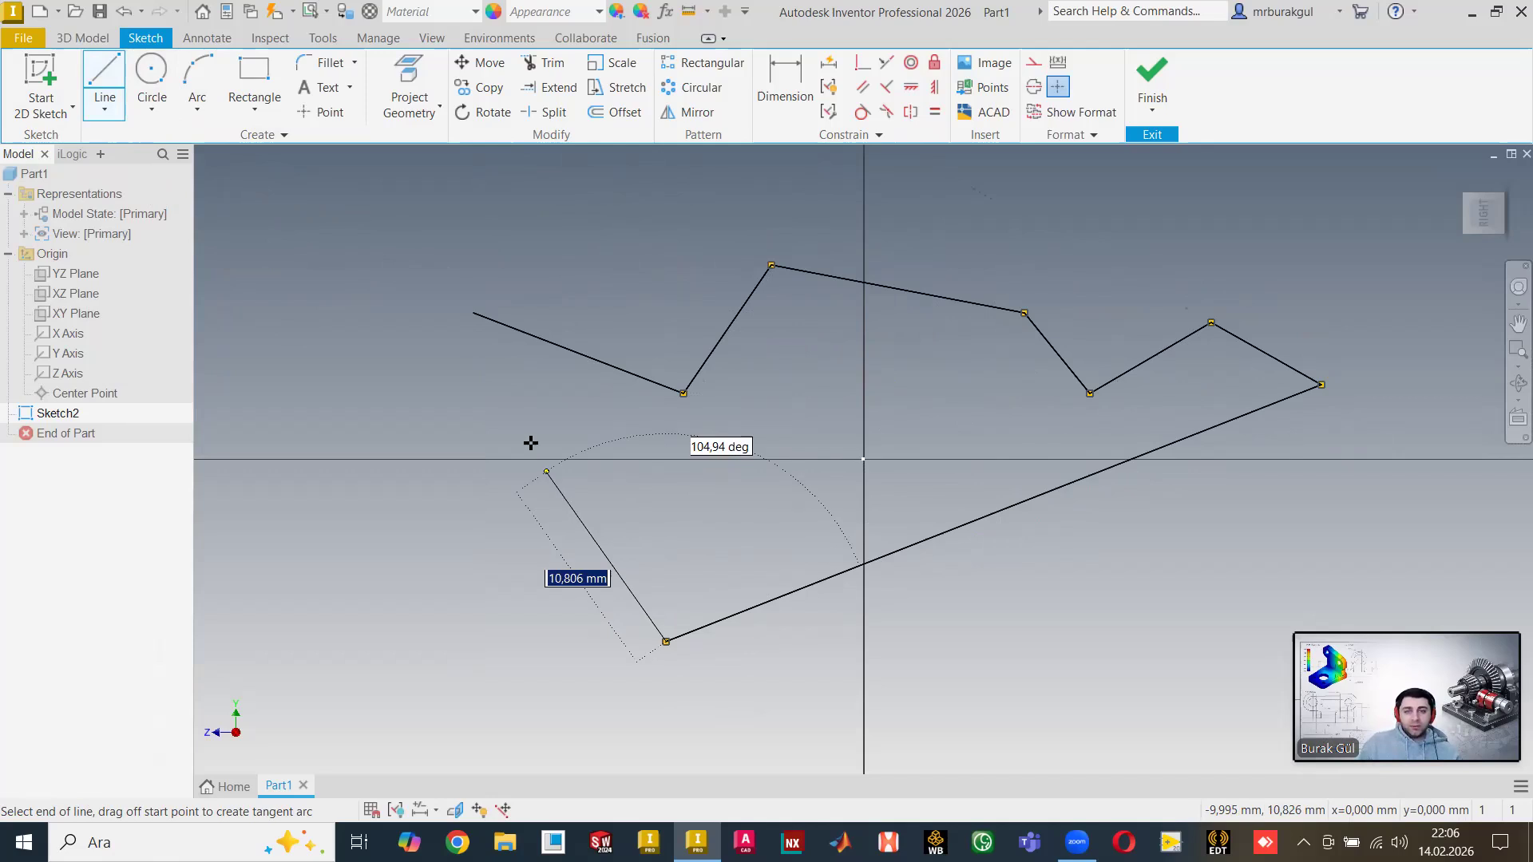
{"action": "left_click", "coordinate": [473, 312]}
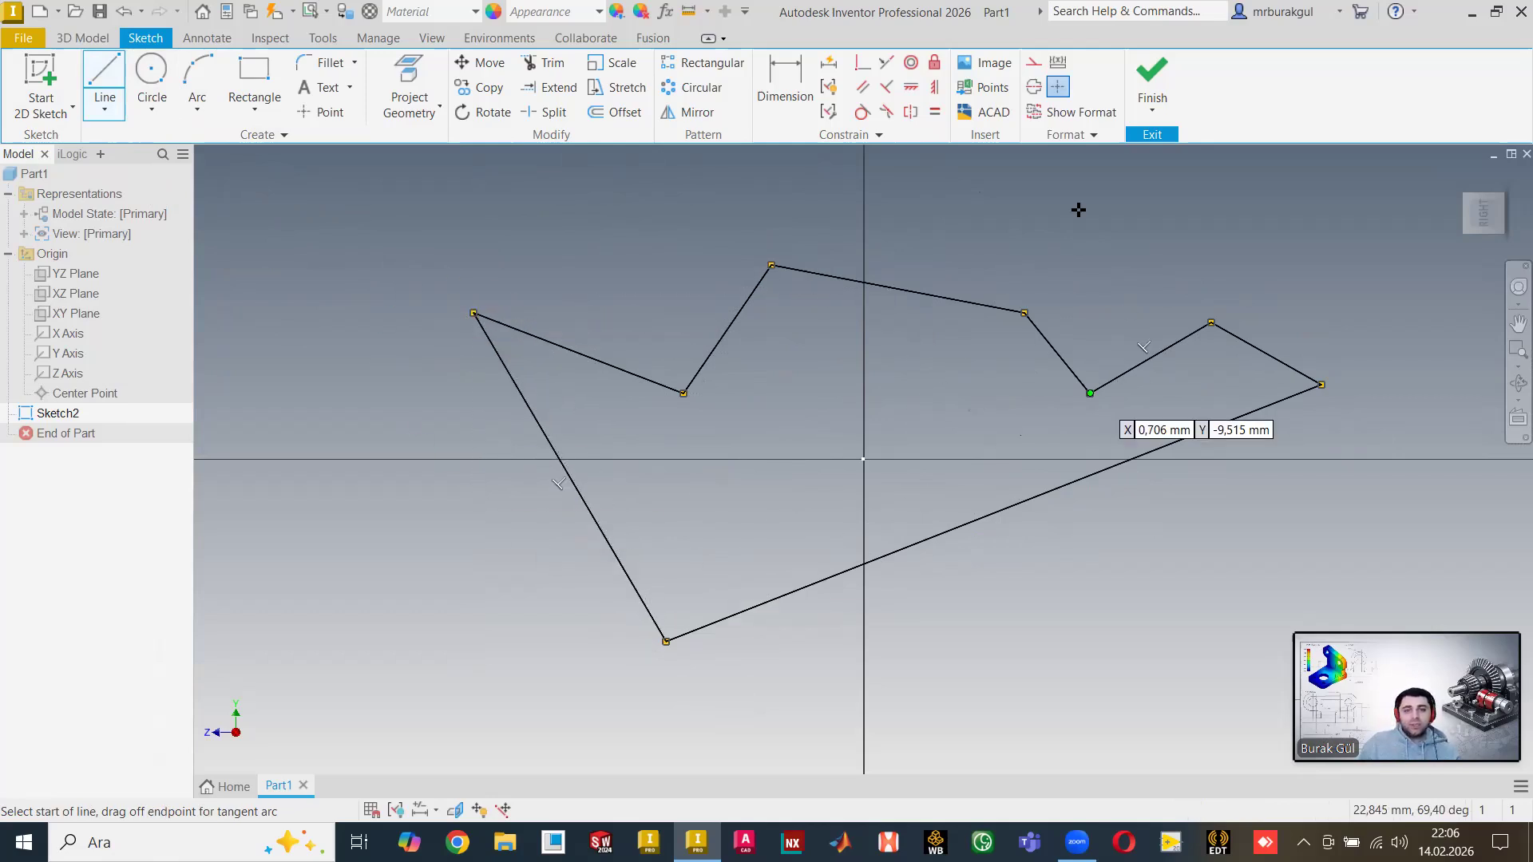
{"action": "right_click", "coordinate": [567, 187]}
{"action": "left_click", "coordinate": [643, 188]}
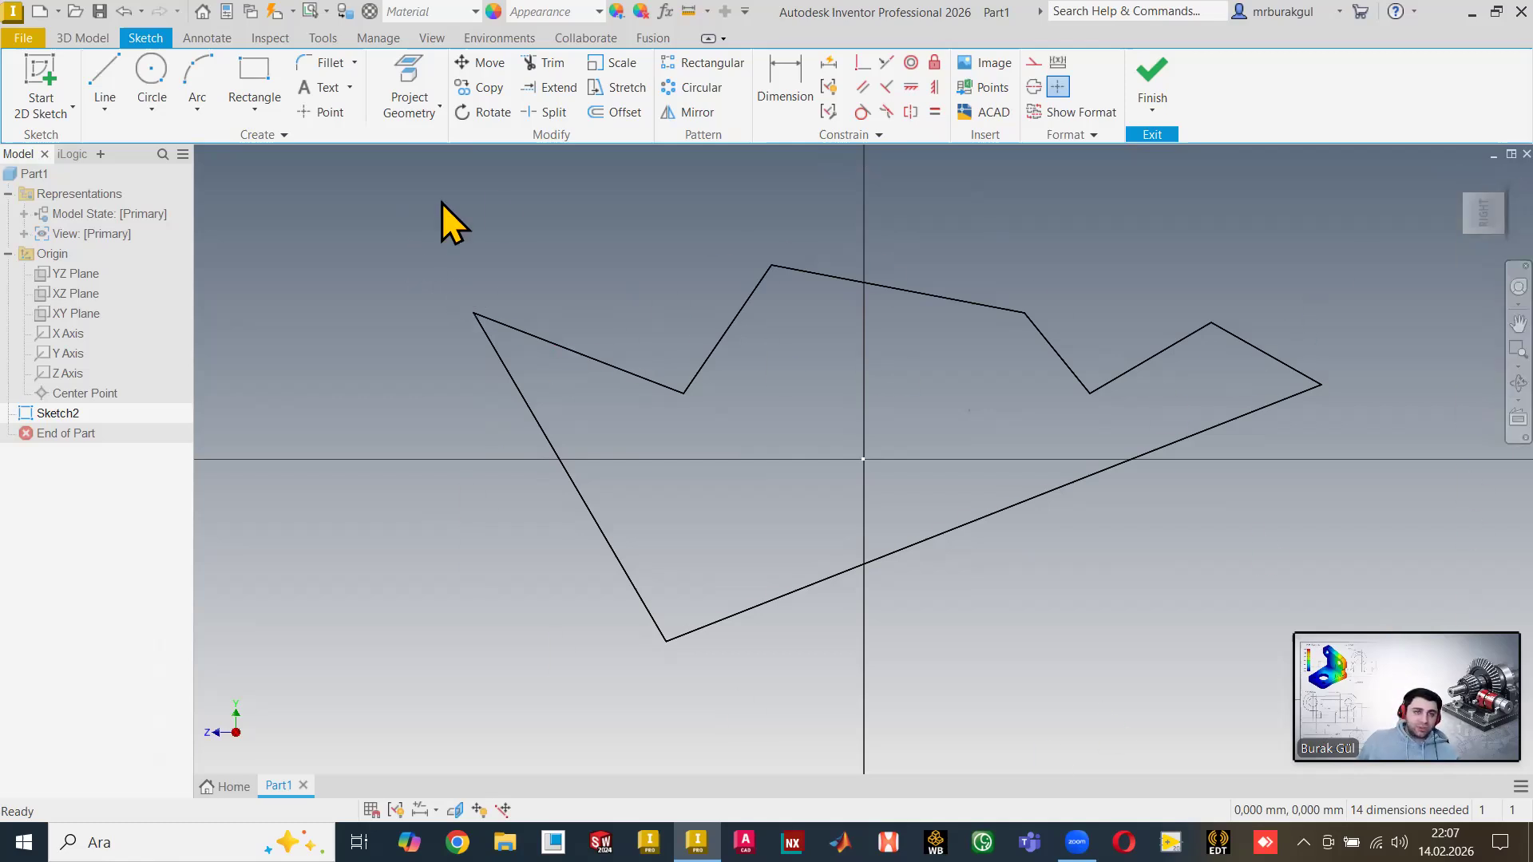
Try the Sky color scheme for the canvas and switch back to Presentation.
{"action": "left_click", "coordinate": [425, 38]}
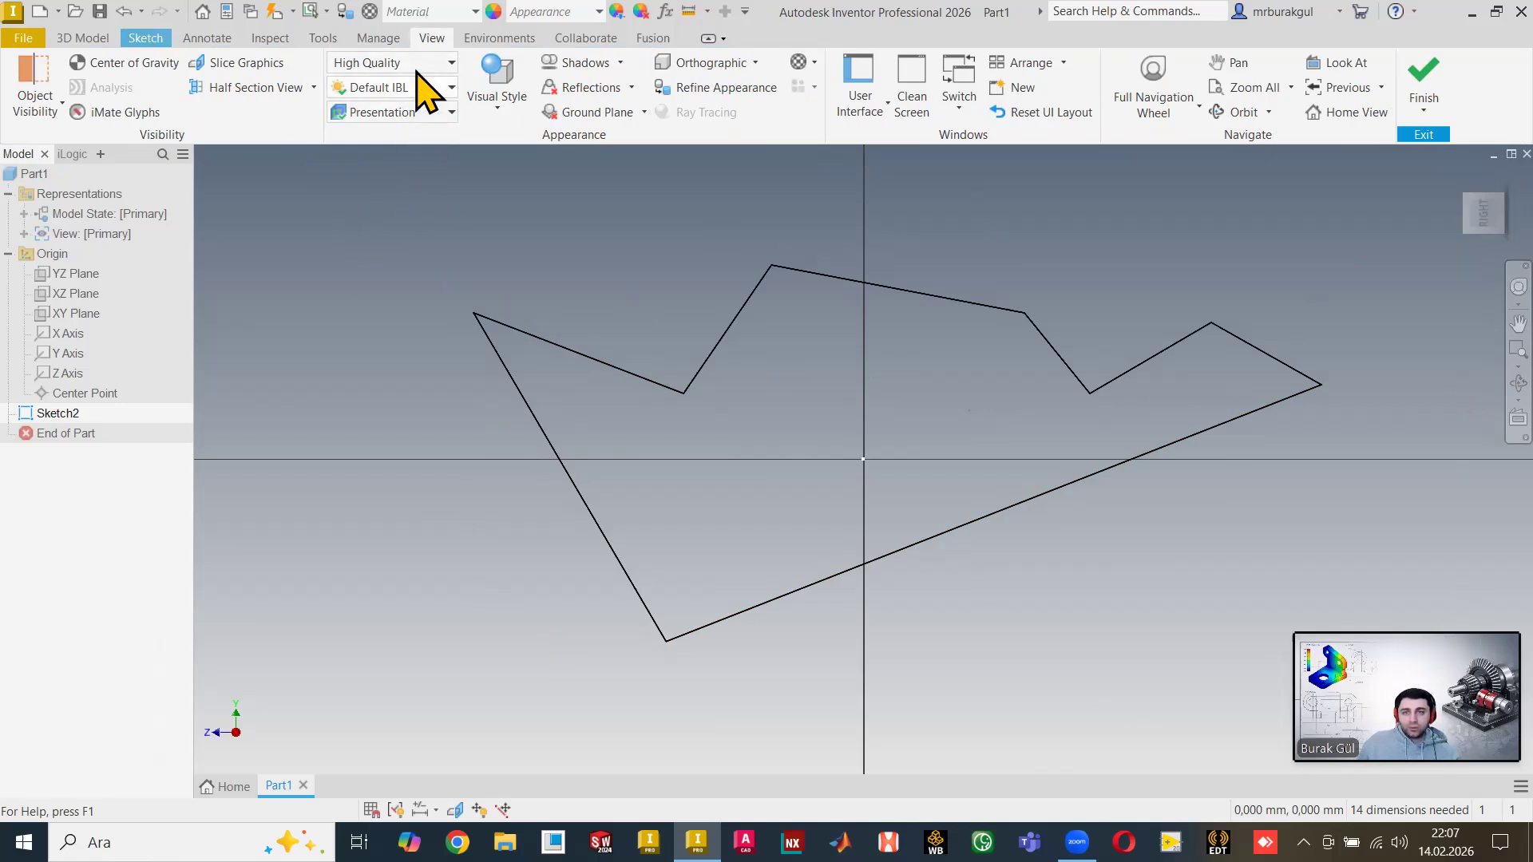
{"action": "left_click", "coordinate": [429, 112]}
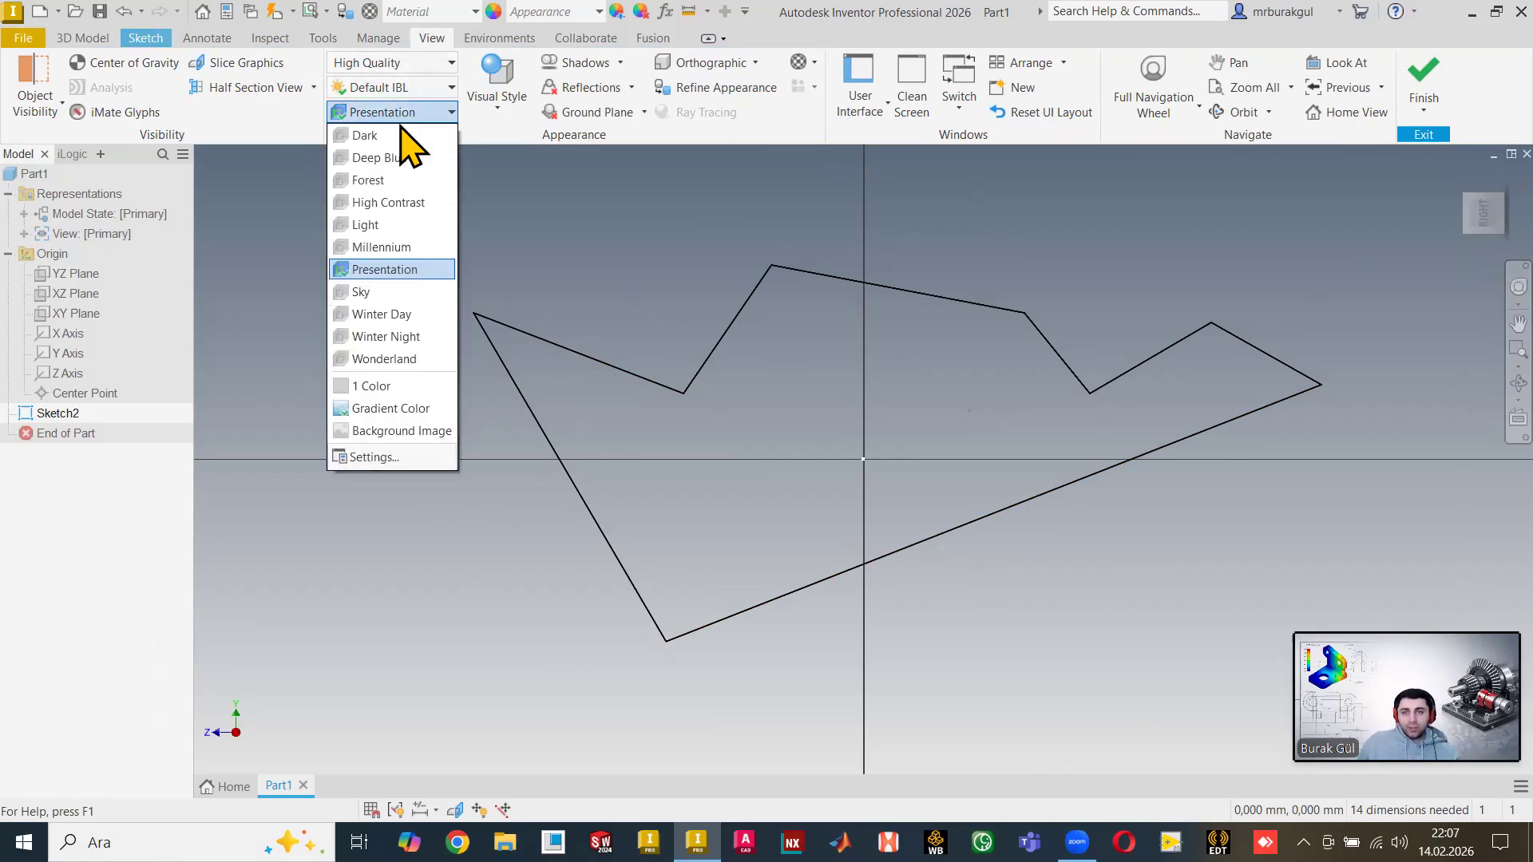
{"action": "left_click", "coordinate": [415, 294]}
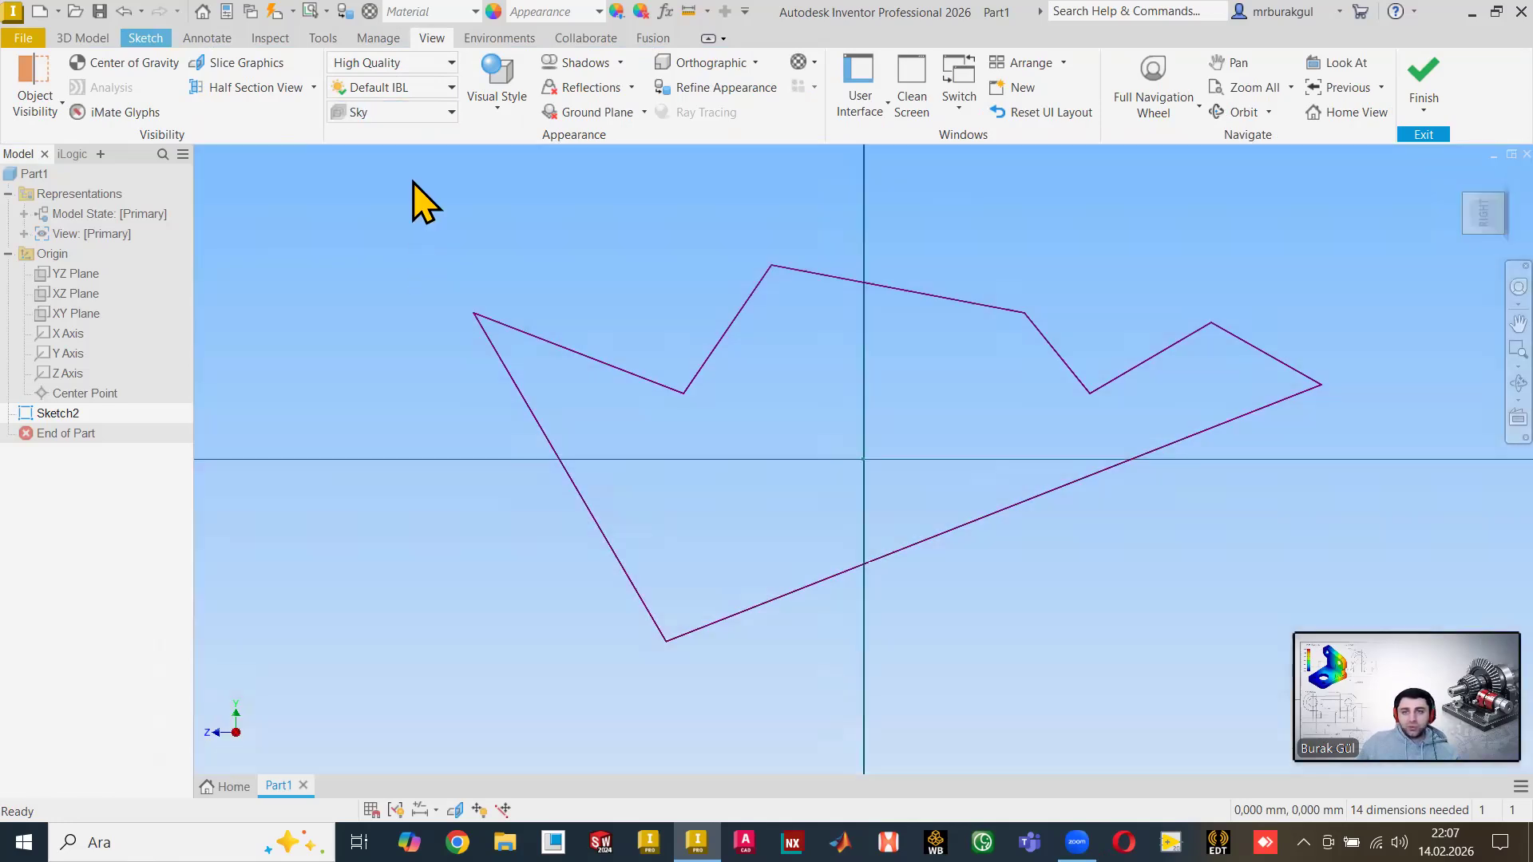
{"action": "left_click", "coordinate": [441, 114]}
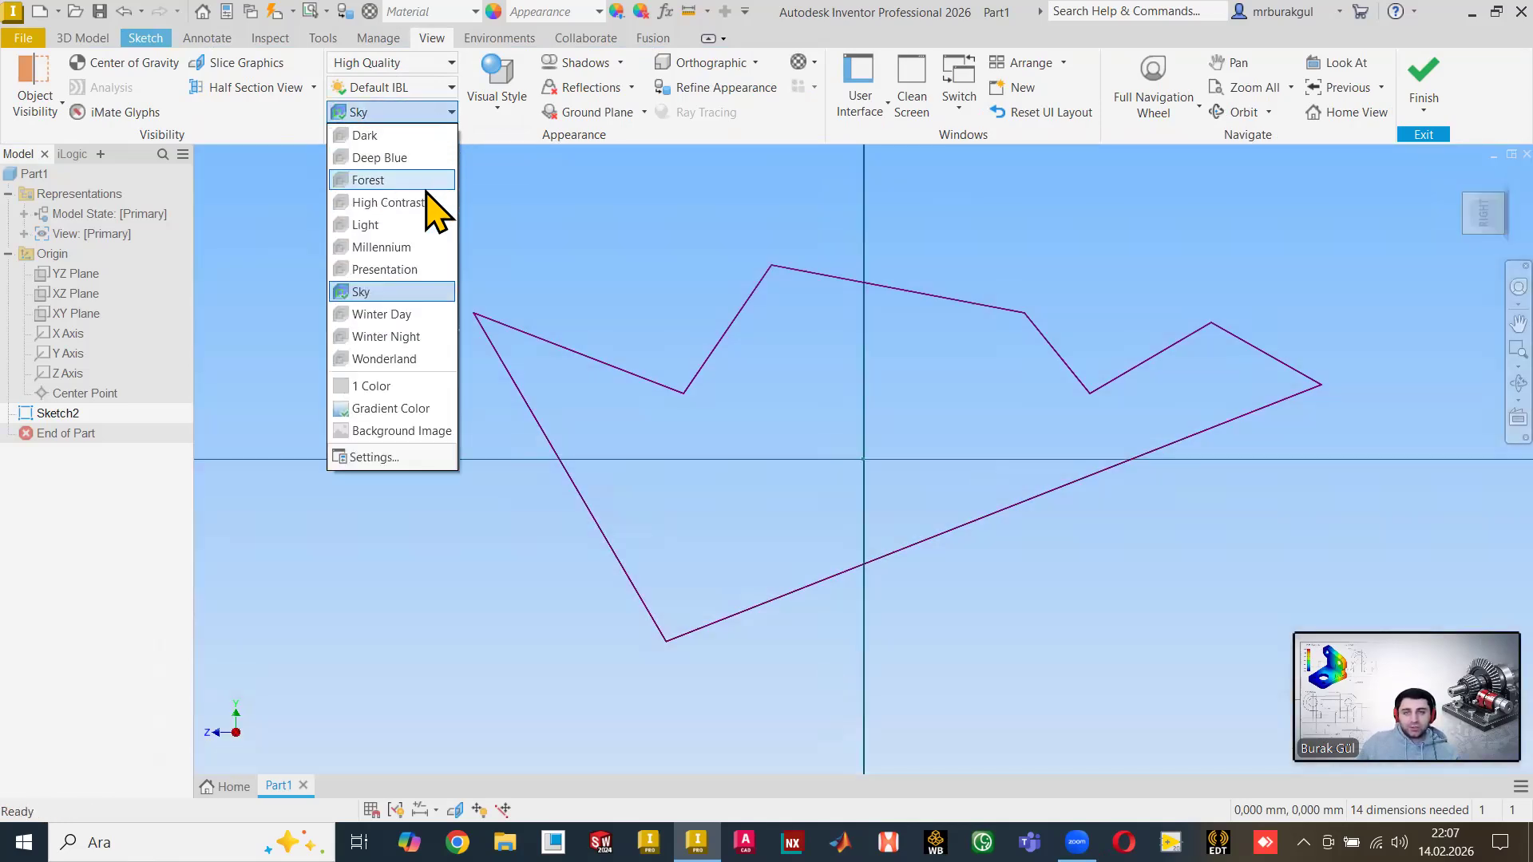
{"action": "left_click", "coordinate": [407, 270]}
In the color scheme settings, preview Winter Night, High Contrast and Winter Day, and reselect Presentation.
{"action": "left_click", "coordinate": [395, 117]}
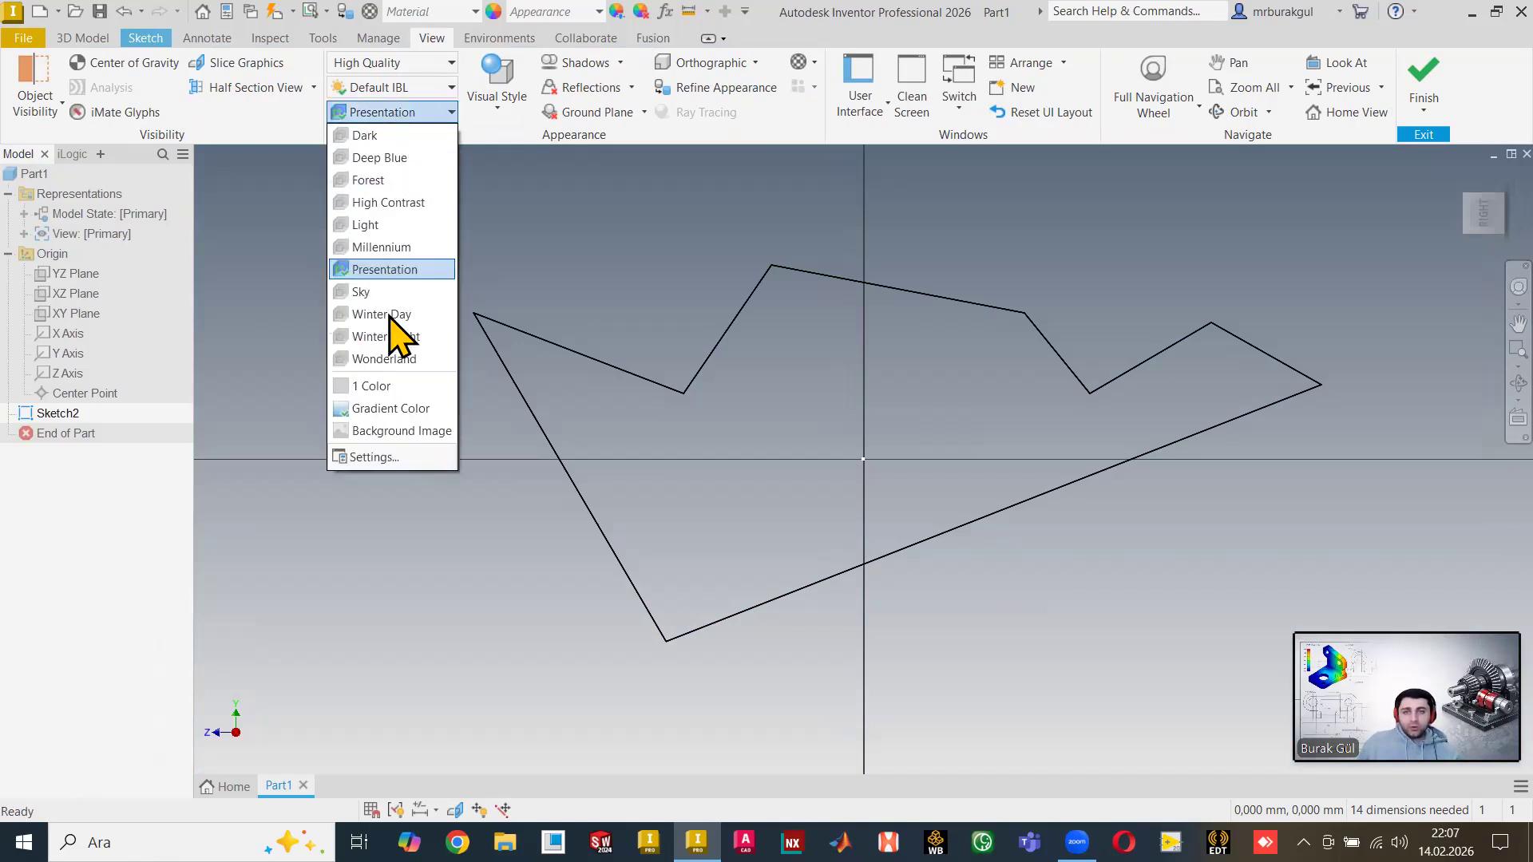
{"action": "left_click", "coordinate": [391, 457]}
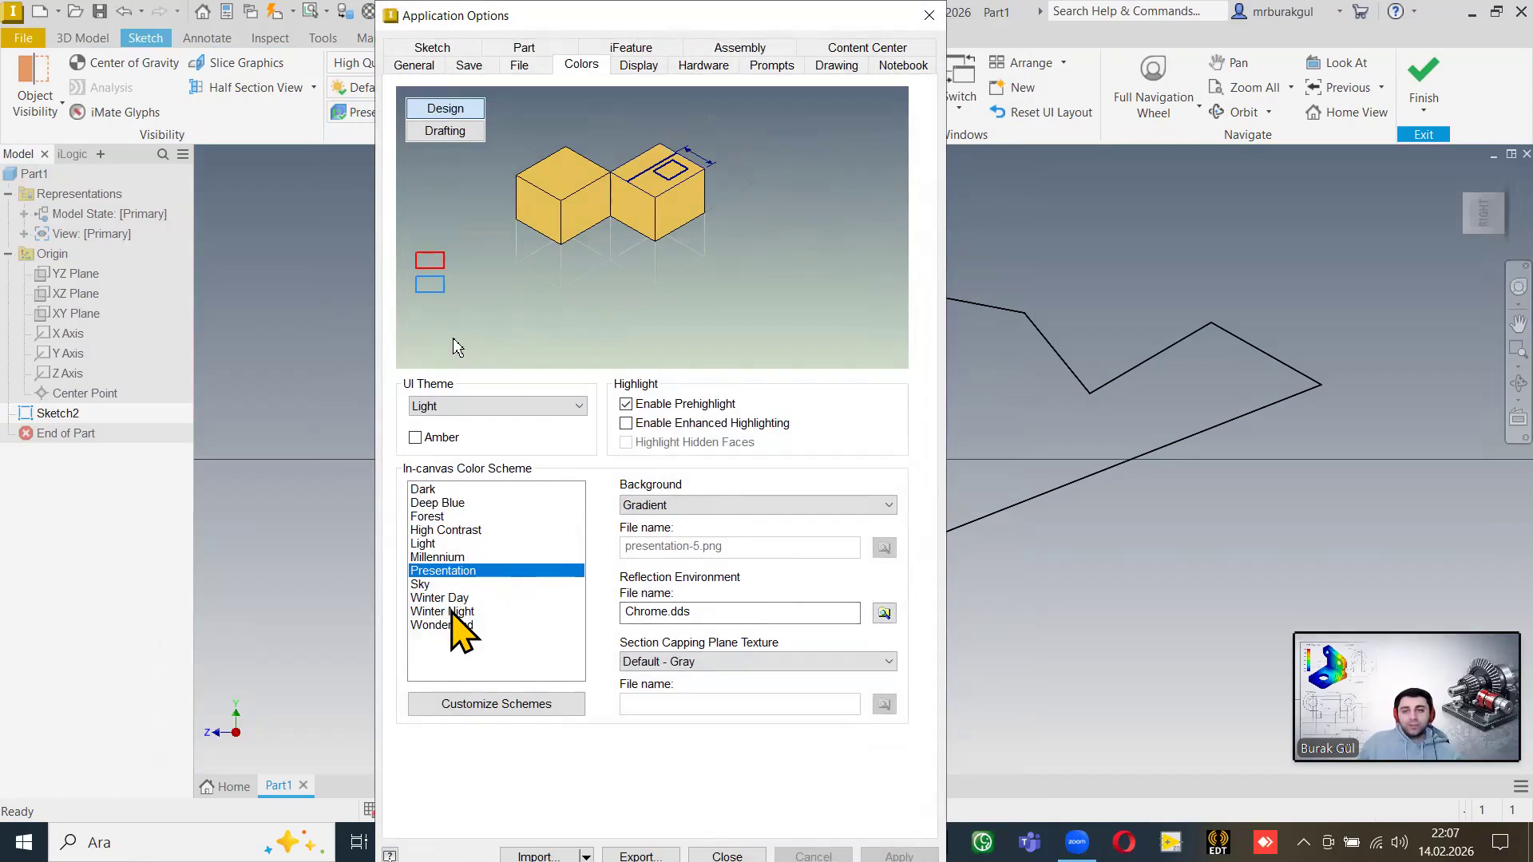
{"action": "left_click", "coordinate": [447, 611]}
{"action": "left_click", "coordinate": [456, 531]}
{"action": "left_click", "coordinate": [467, 570]}
{"action": "left_click", "coordinate": [471, 598]}
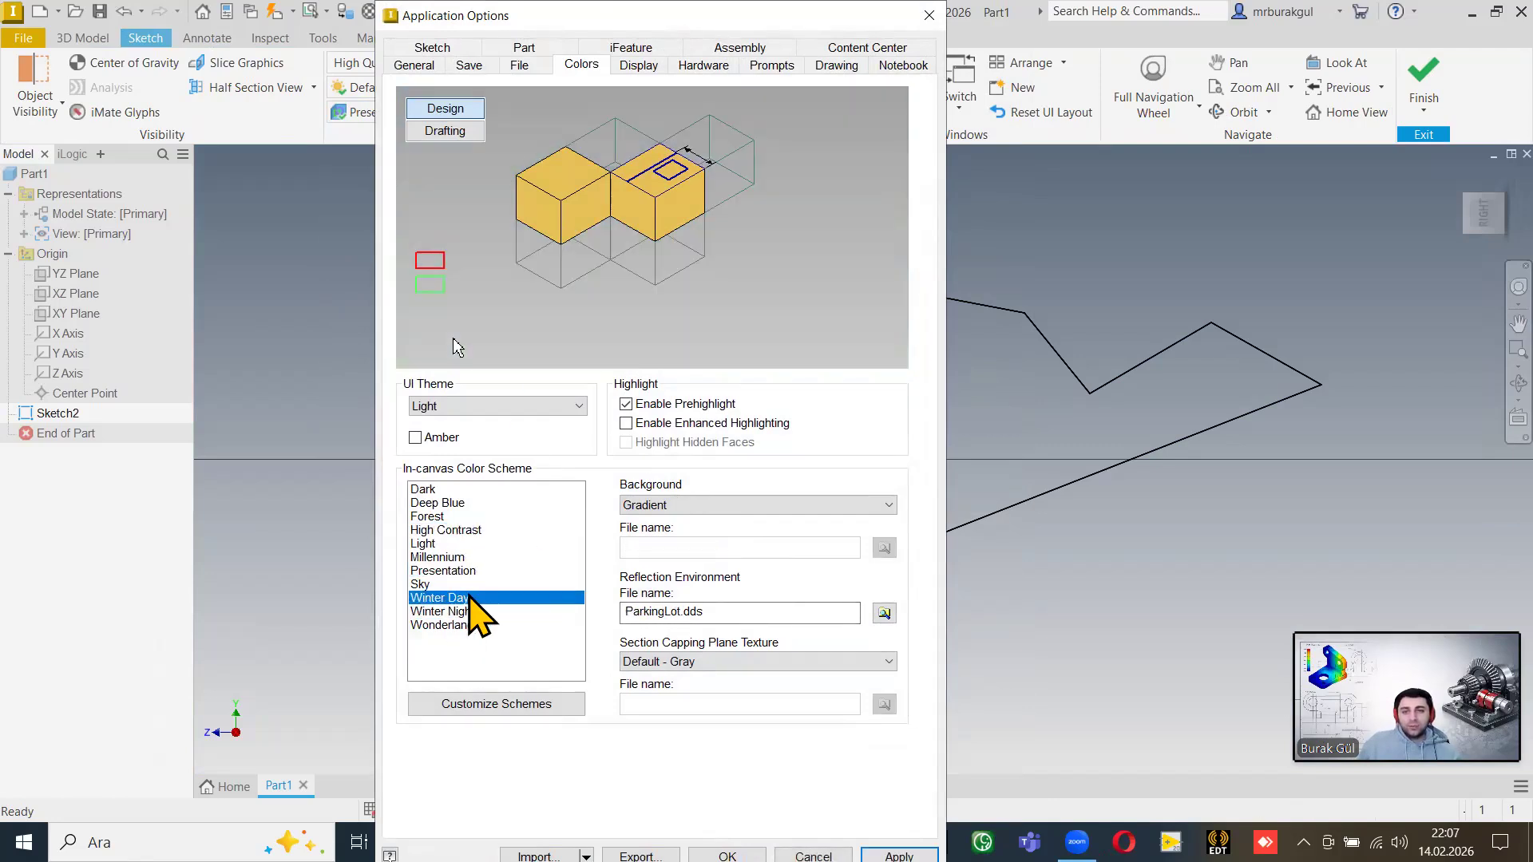
{"action": "left_click", "coordinate": [469, 570]}
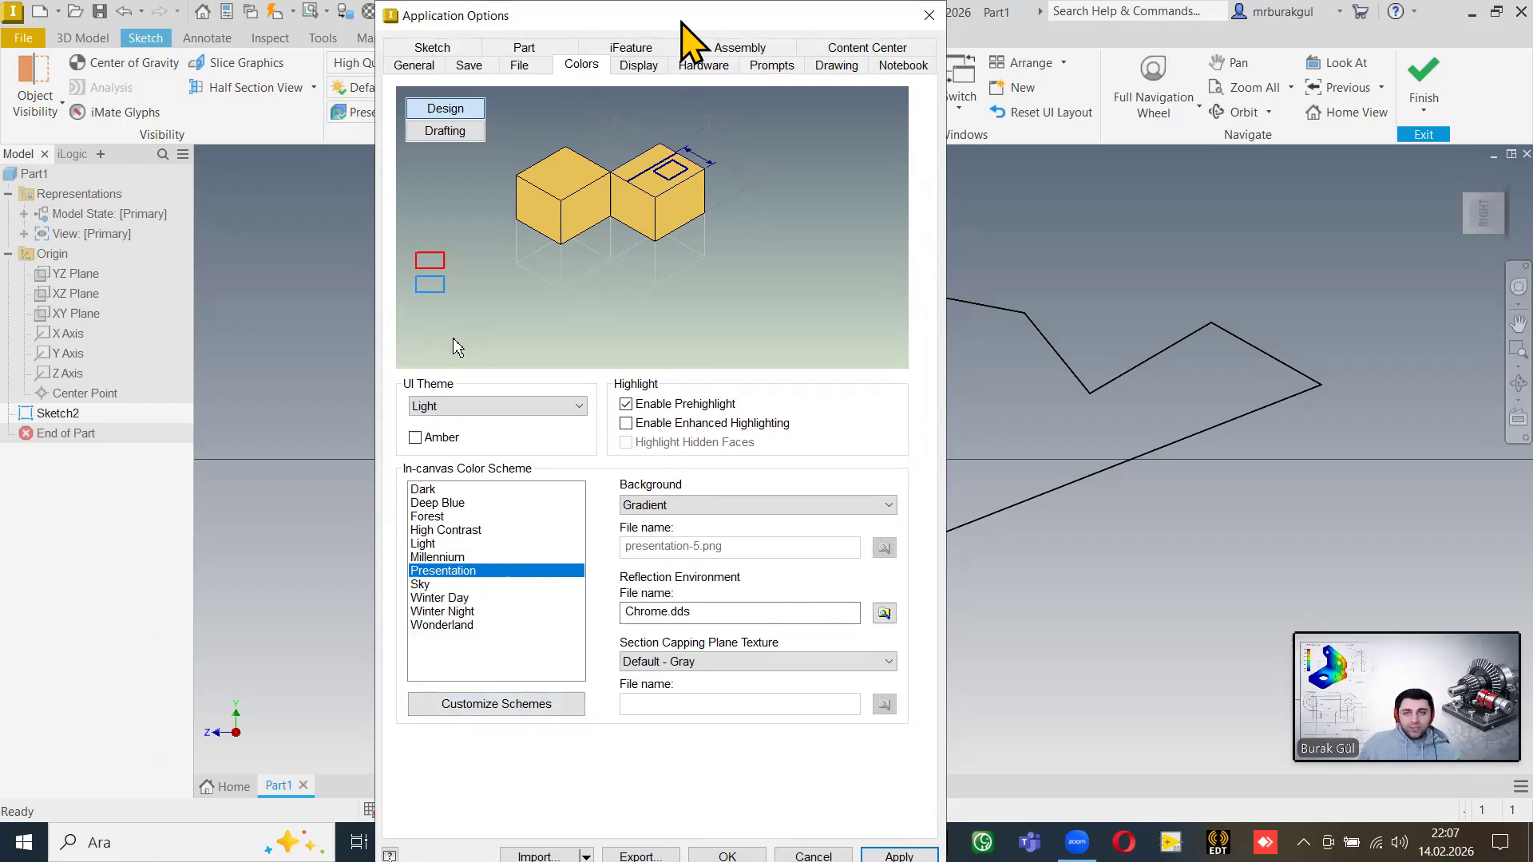
Customize the Presentation scheme by setting the Design sketch's Reference Curve color to yellow.
{"action": "left_click_drag", "start_coordinate": [682, 22], "coordinate": [436, 89]}
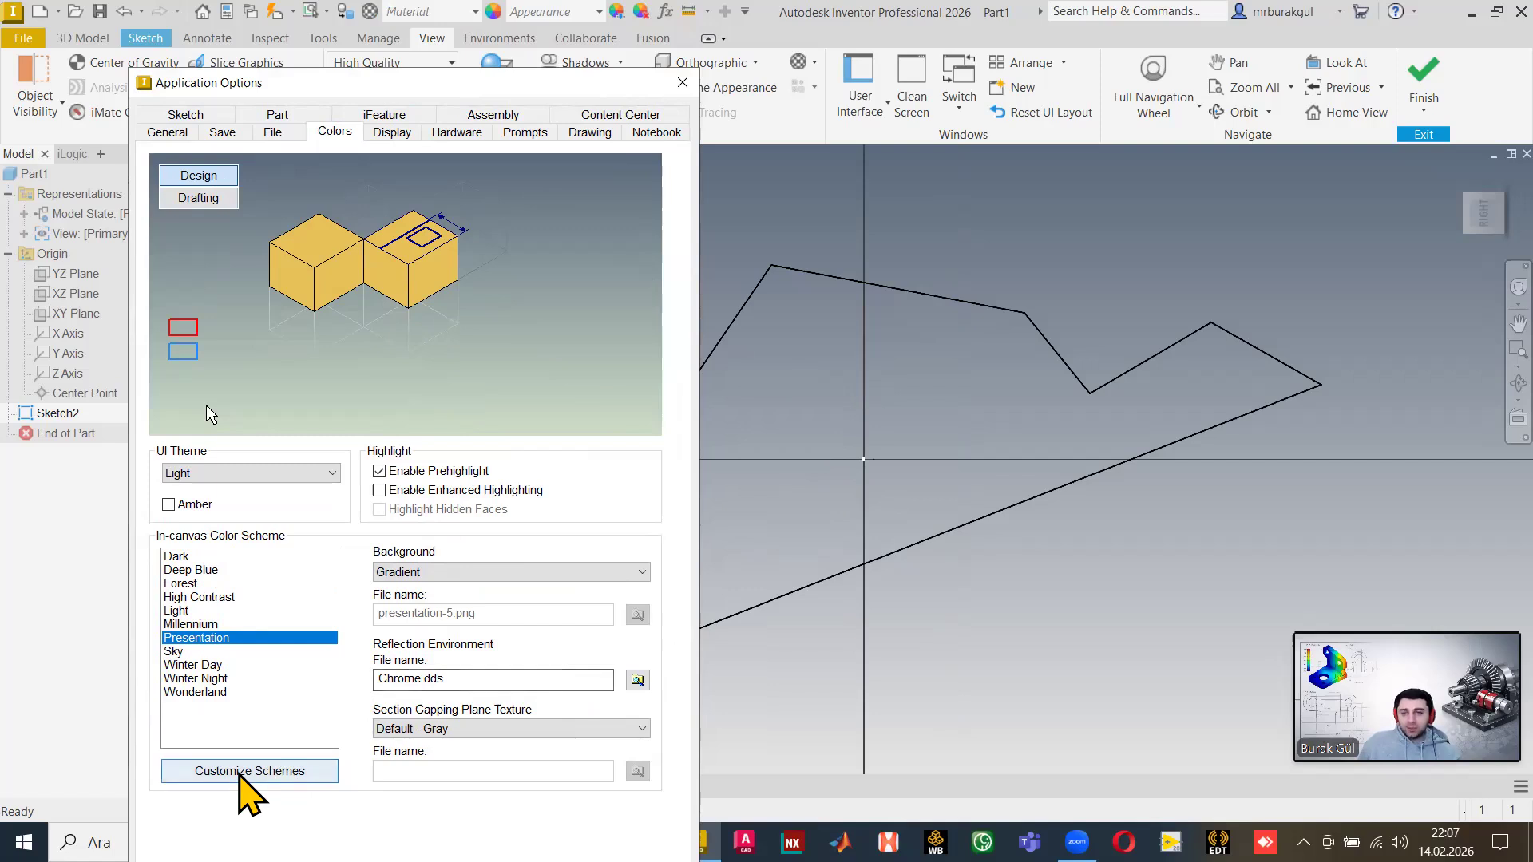
{"action": "left_click", "coordinate": [241, 774]}
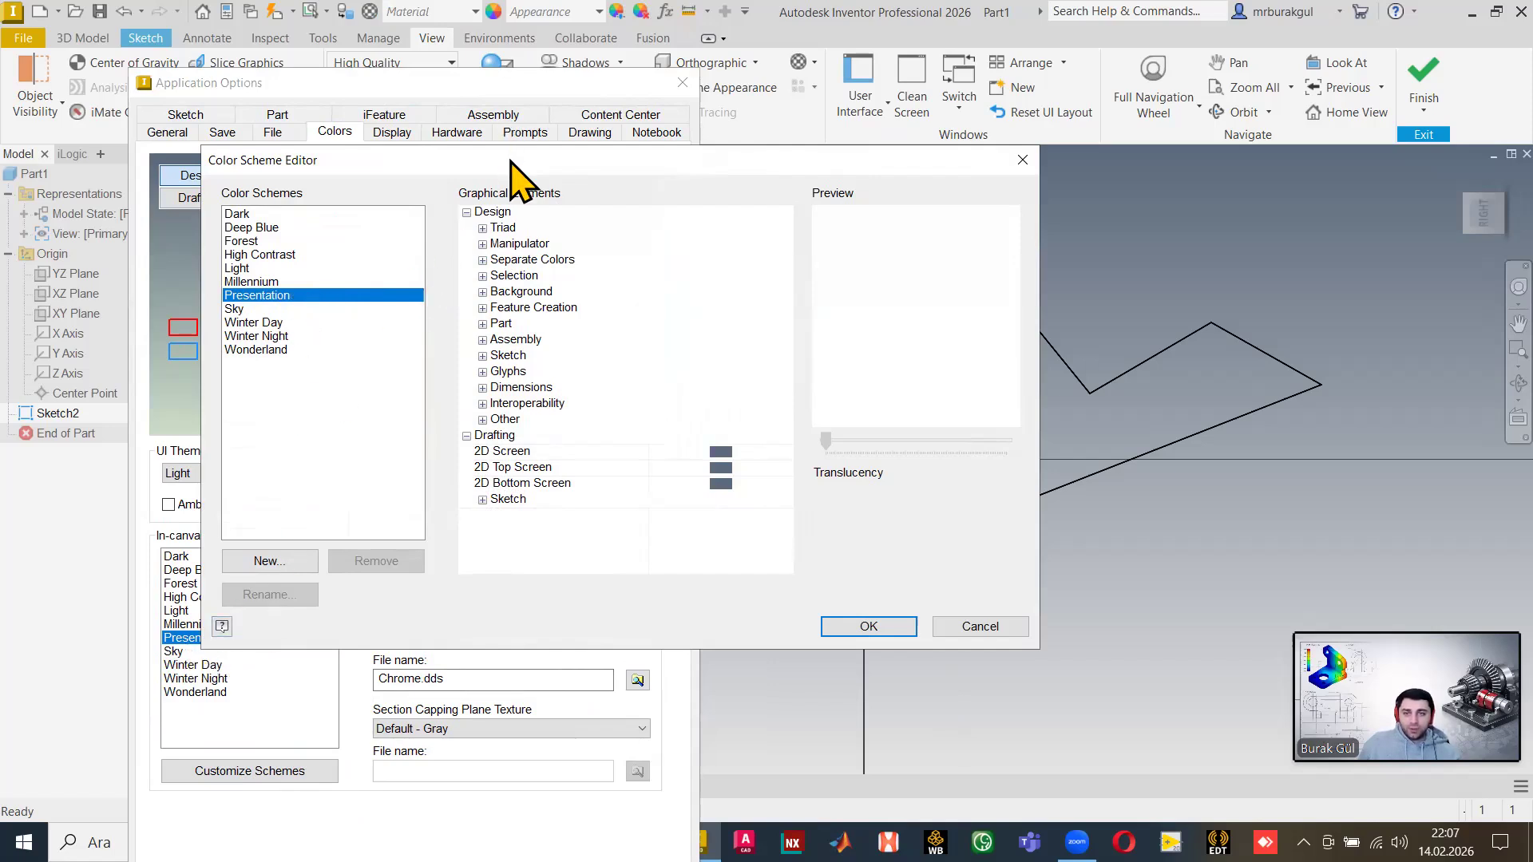
{"action": "left_click_drag", "start_coordinate": [515, 164], "coordinate": [538, 129]}
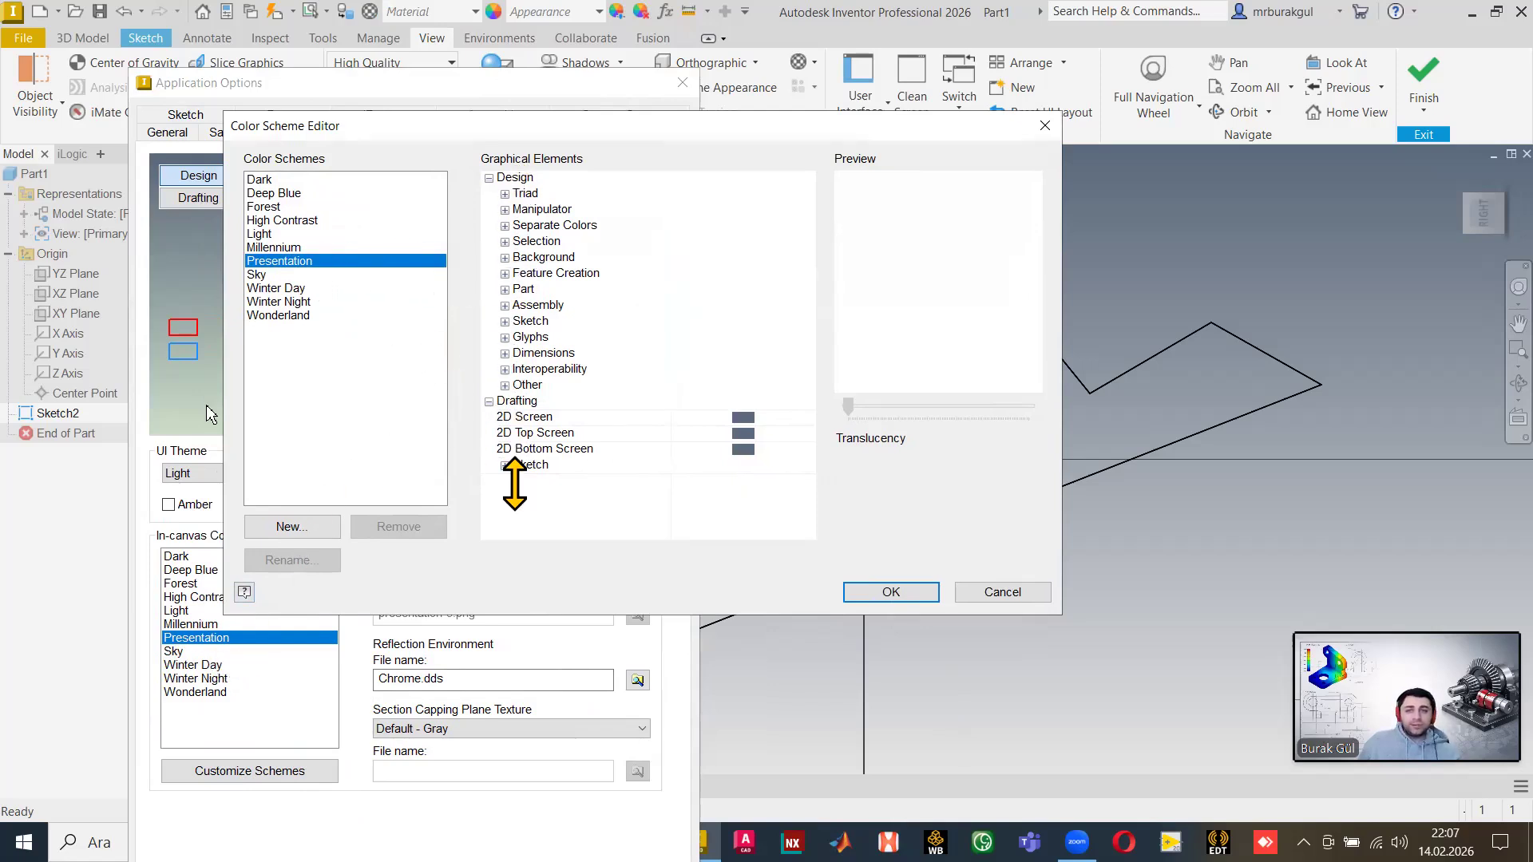
{"action": "left_click", "coordinate": [504, 321]}
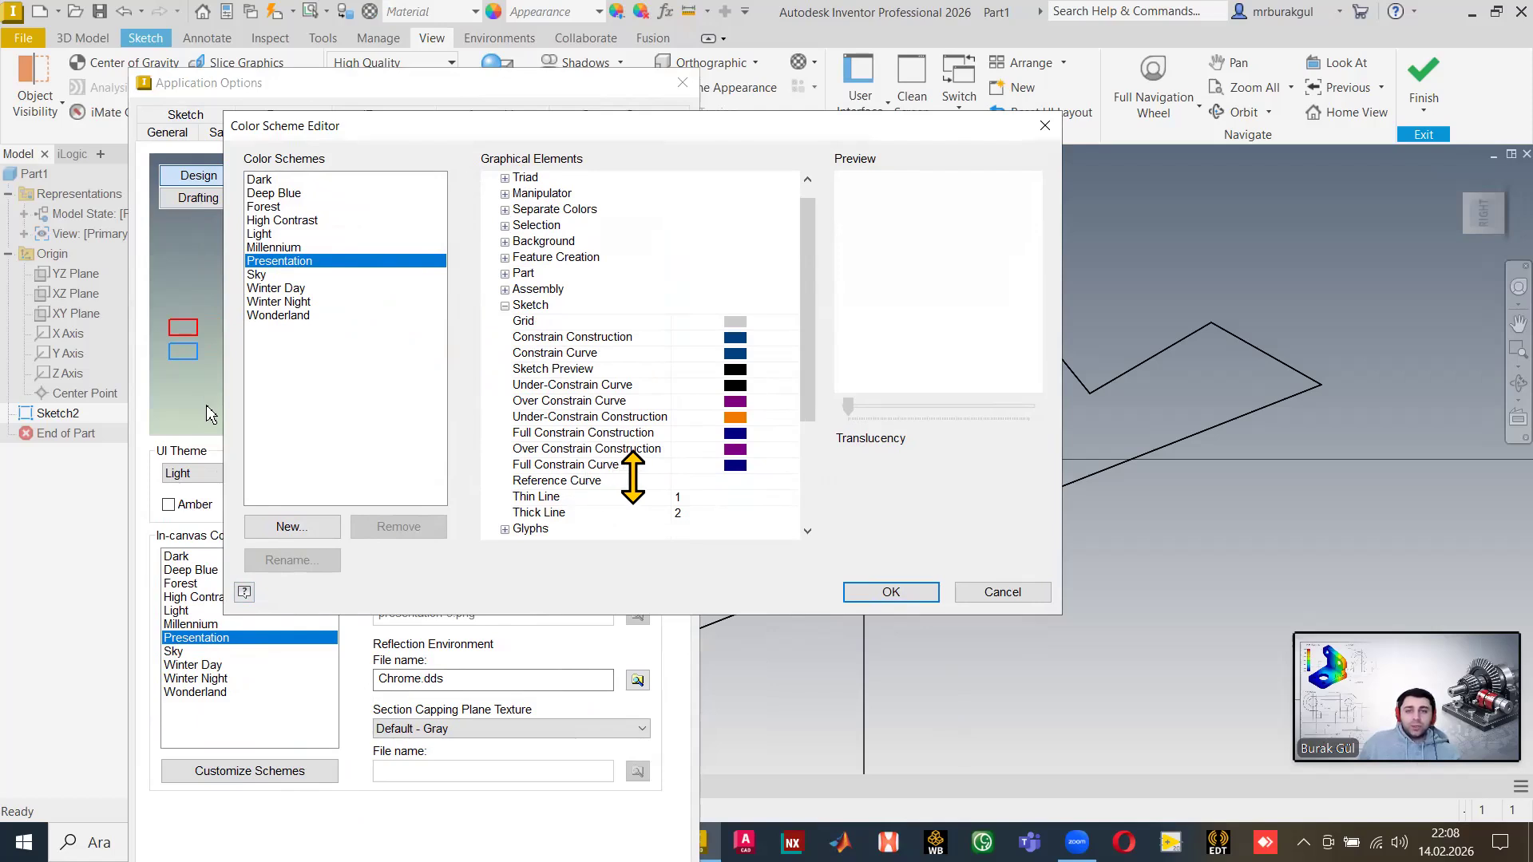
{"action": "left_click", "coordinate": [741, 481]}
{"action": "left_click", "coordinate": [741, 482]}
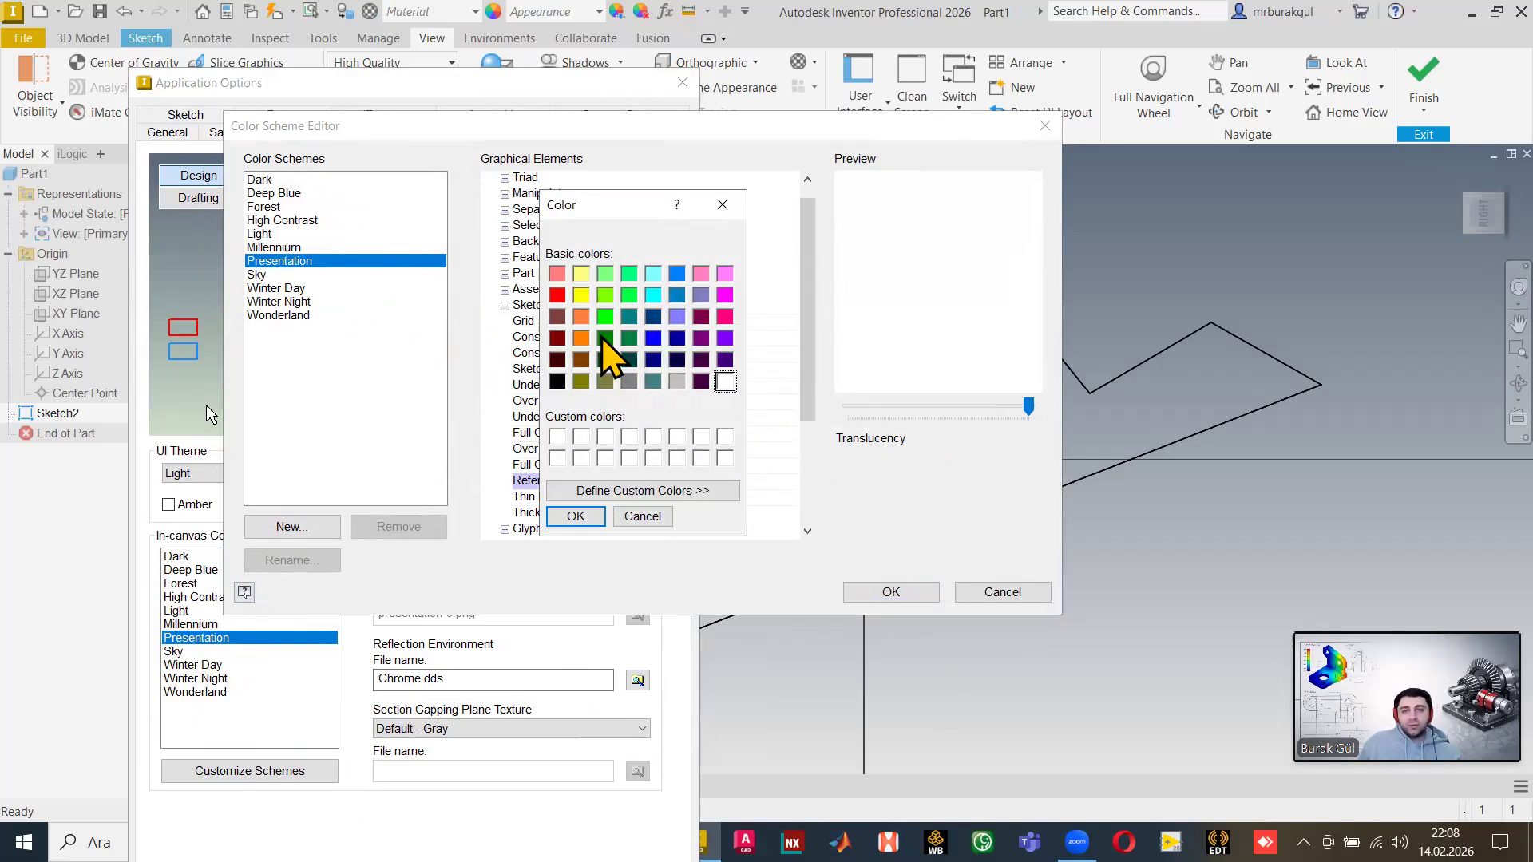
{"action": "left_click", "coordinate": [591, 515]}
{"action": "left_click", "coordinate": [910, 591]}
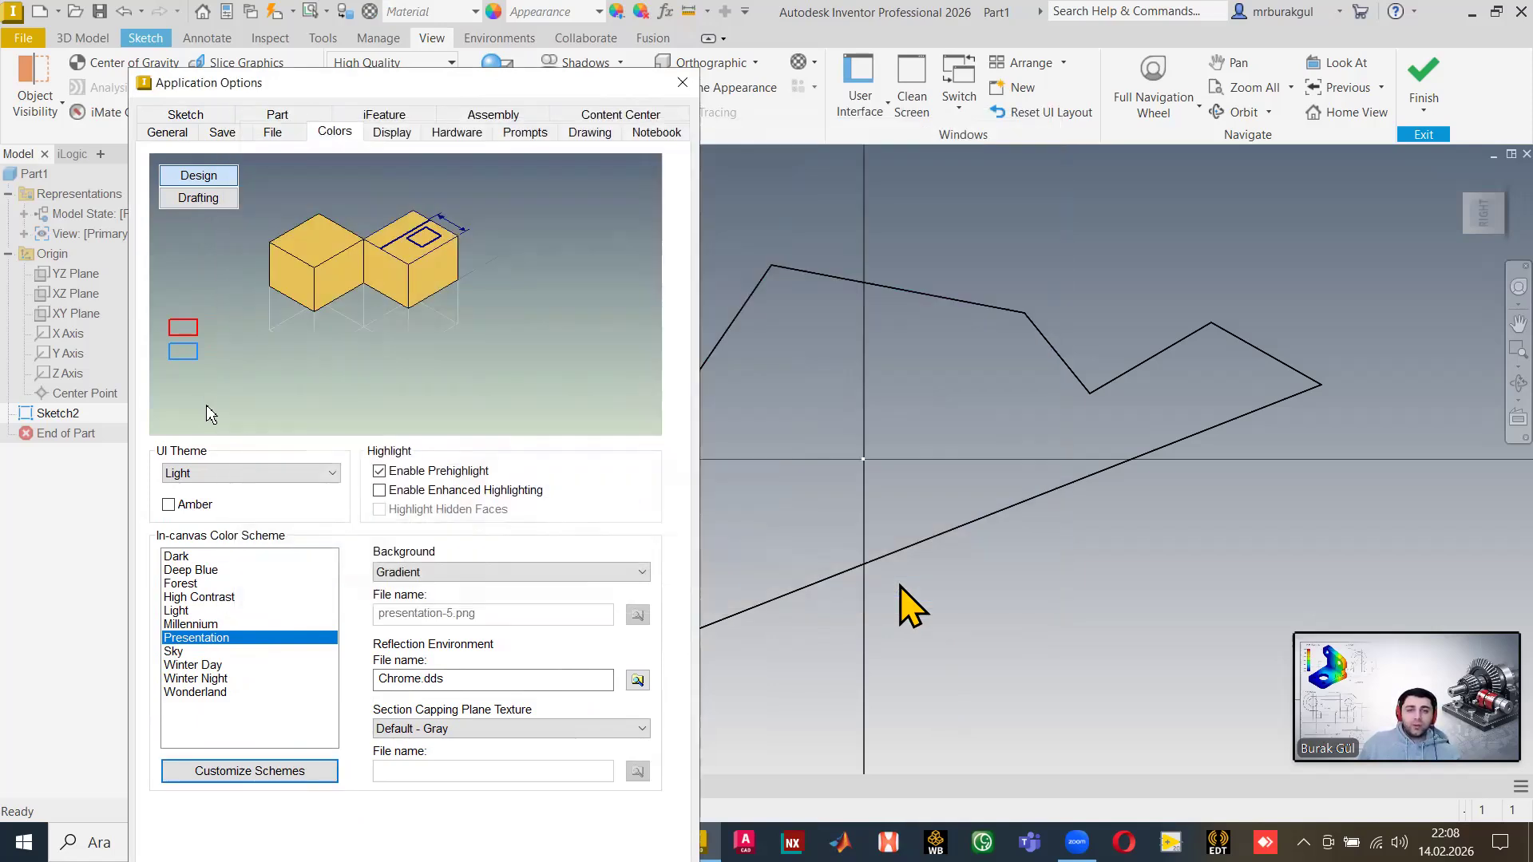
Apply the customized color scheme, close the application options, and inspect the projected center point in the sketch.
{"action": "left_click_drag", "start_coordinate": [569, 73], "coordinate": [602, 8]}
{"action": "left_click", "coordinate": [686, 855]}
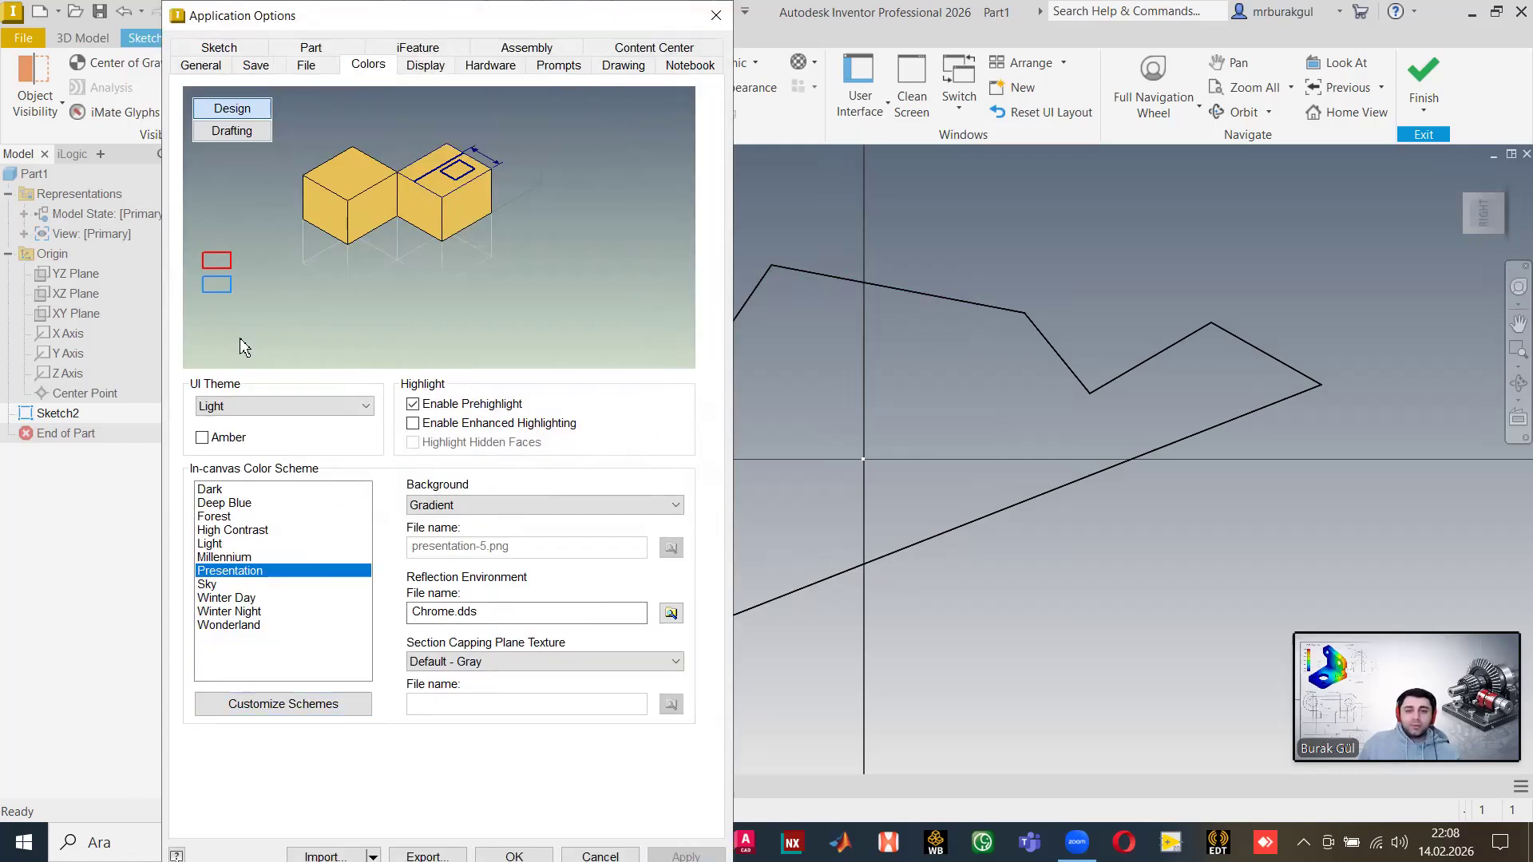
{"action": "left_click_drag", "start_coordinate": [532, 9], "coordinate": [528, 92]}
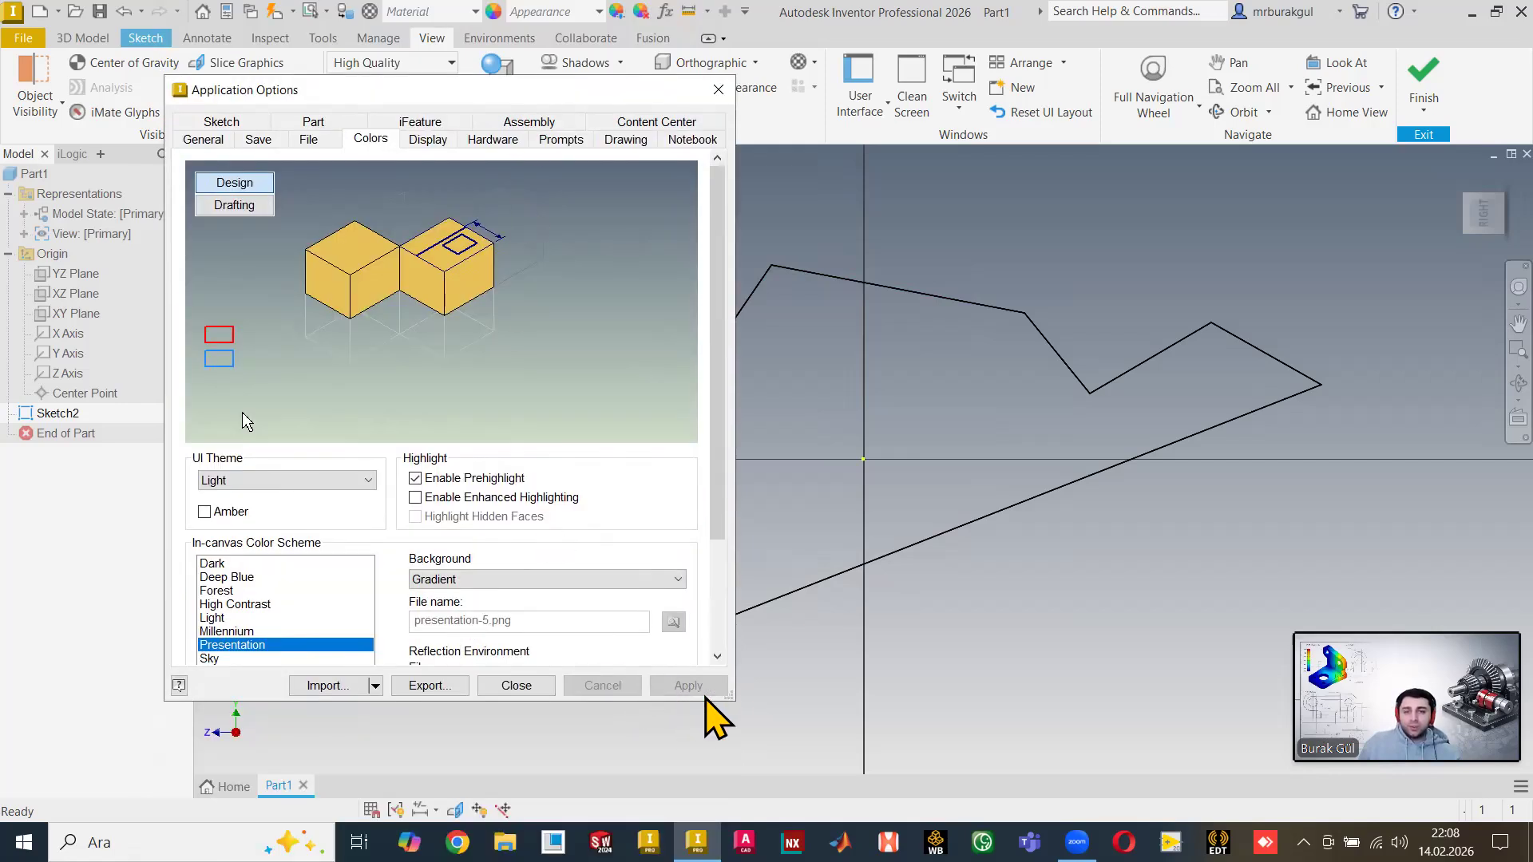
{"action": "left_click", "coordinate": [516, 685]}
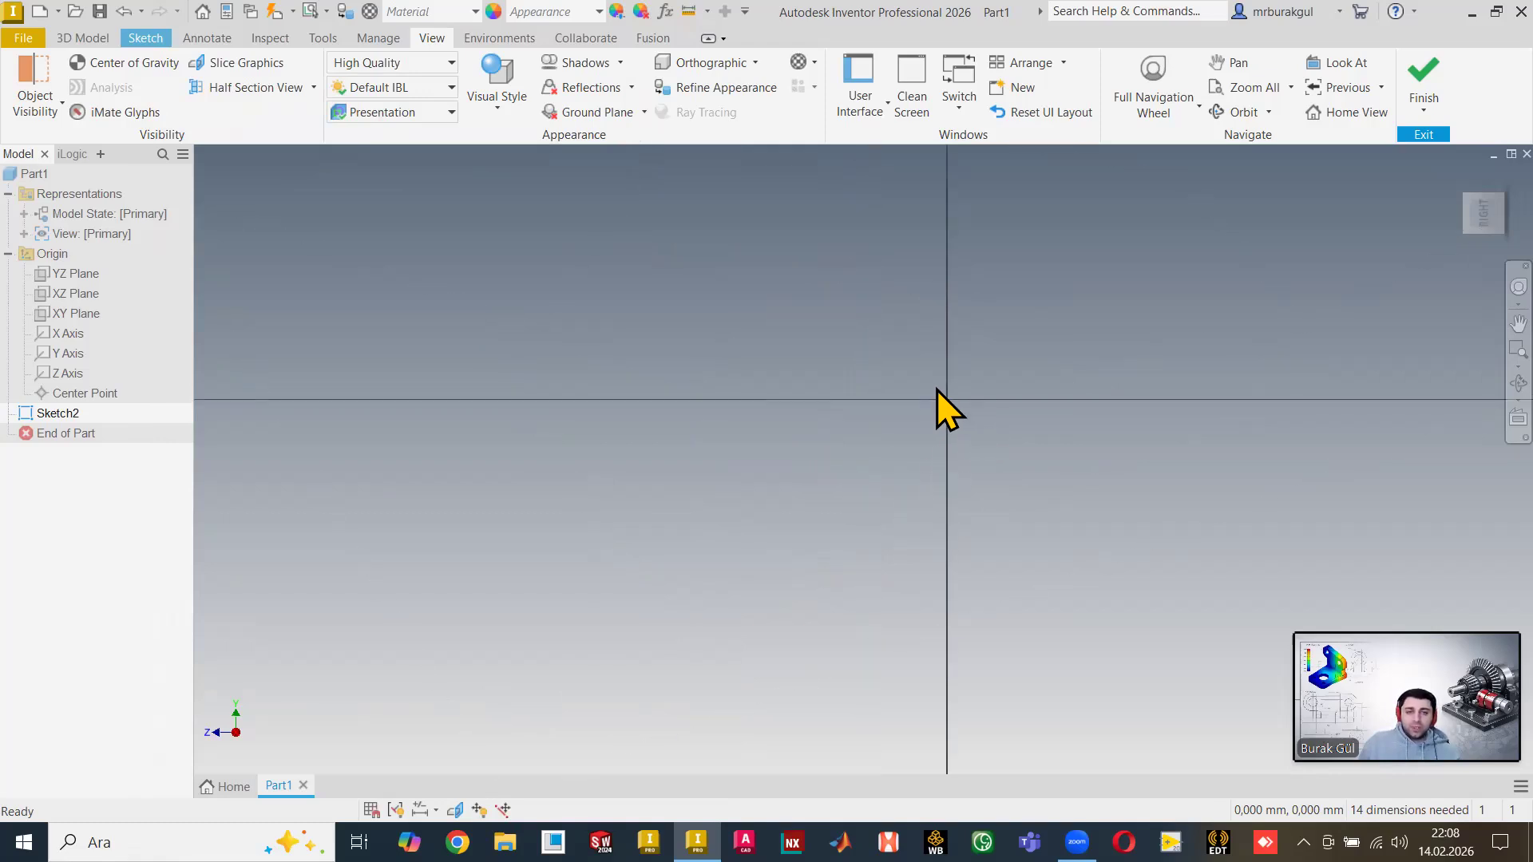
{"action": "middle_click", "coordinate": [771, 464]}
{"action": "middle_click", "coordinate": [771, 463]}
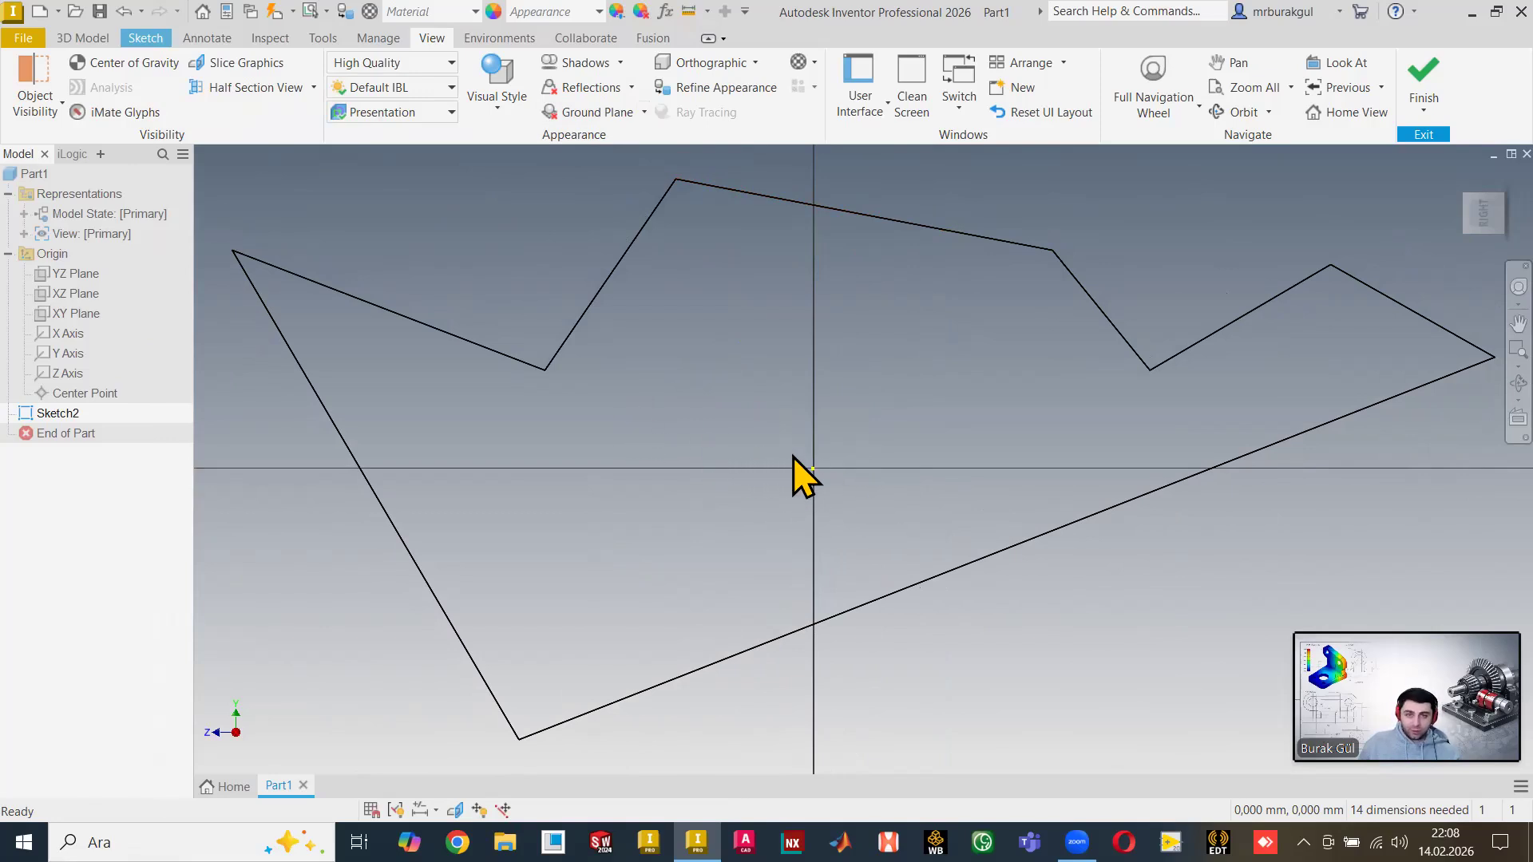
Restore the Presentation scheme's sketch Reference Curve color to white, apply it, and close the application options.
{"action": "left_click", "coordinate": [419, 116]}
{"action": "left_click", "coordinate": [387, 459]}
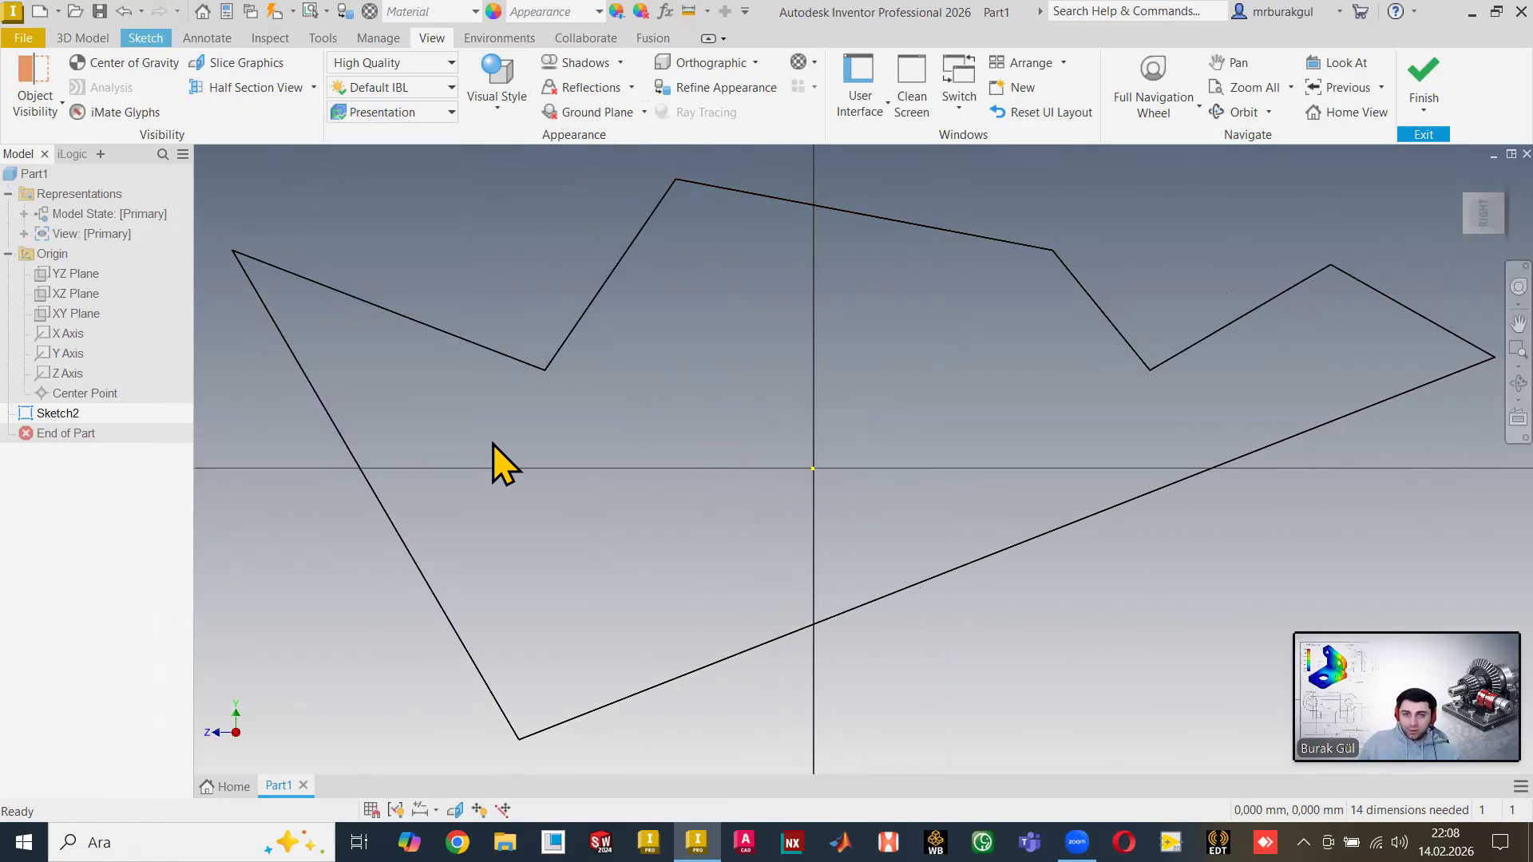
{"action": "left_click_drag", "start_coordinate": [721, 523], "coordinate": [719, 626]}
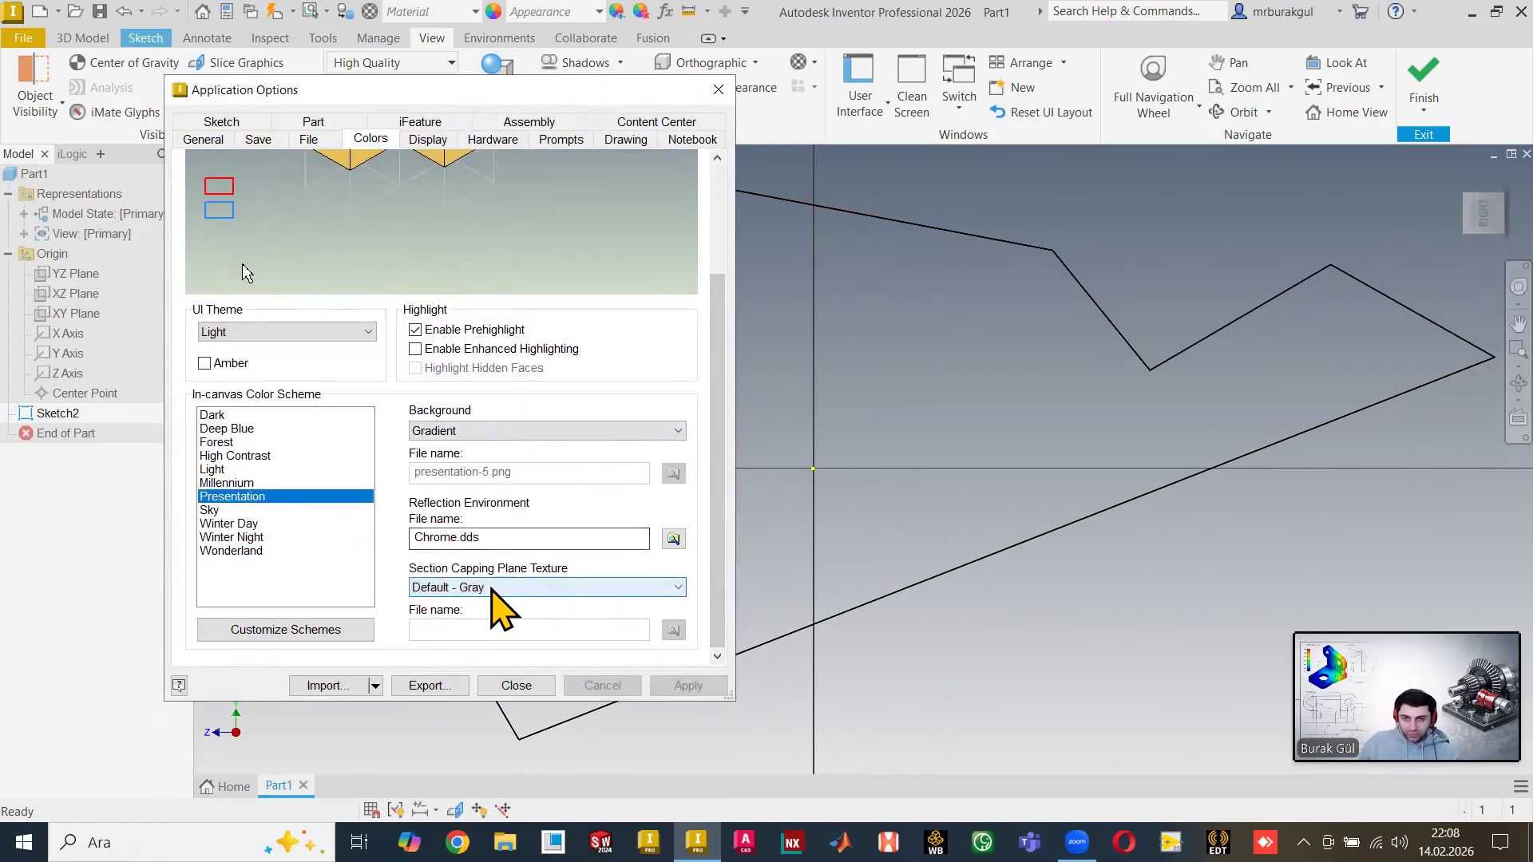
{"action": "left_click", "coordinate": [314, 627]}
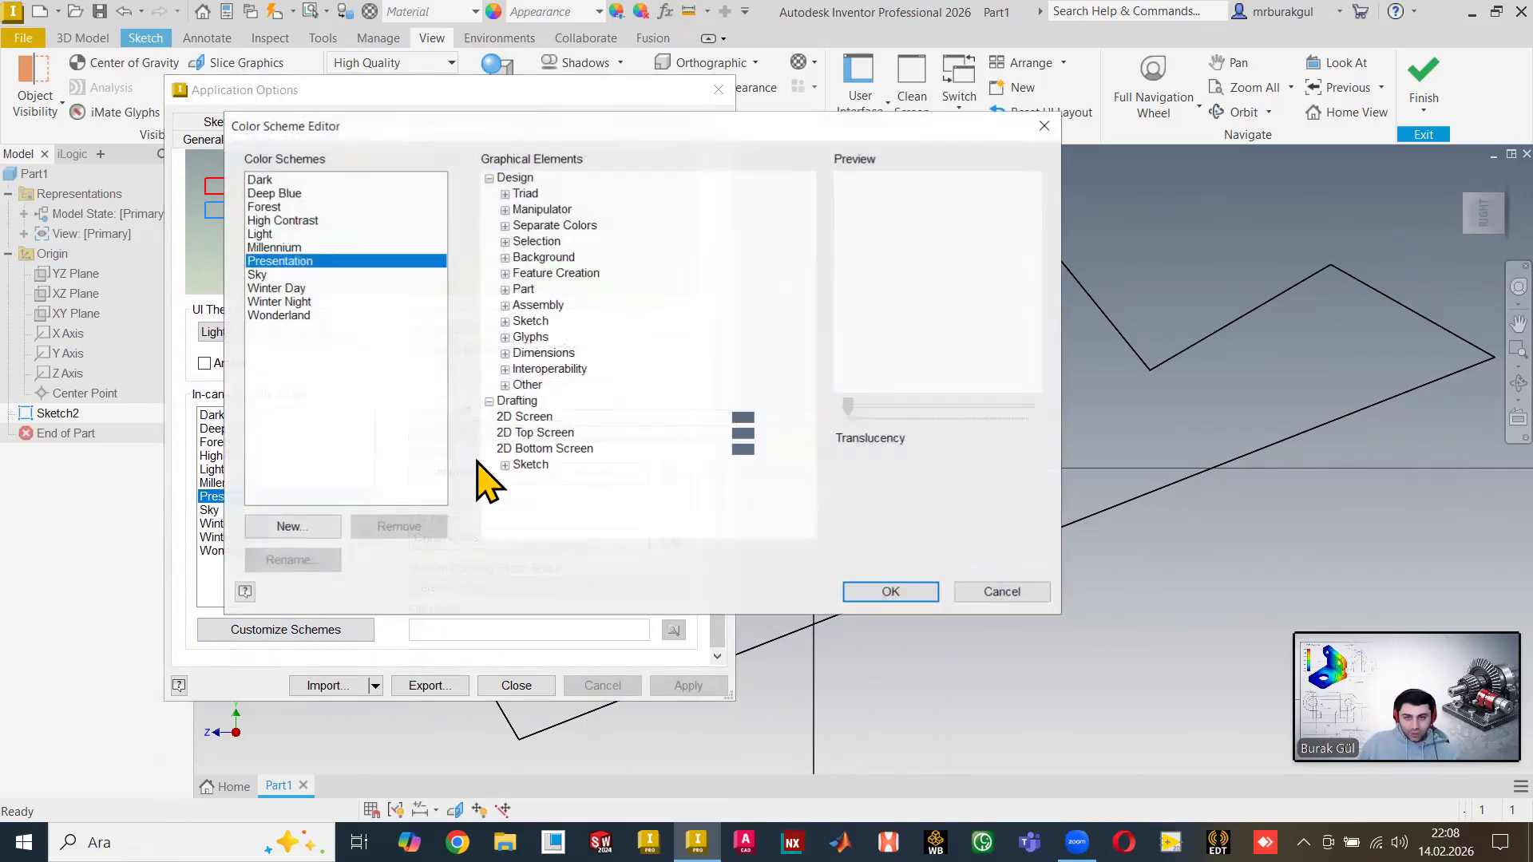
{"action": "left_click", "coordinate": [504, 321]}
{"action": "scroll", "coordinate": [811, 437], "scroll_direction": "down", "scroll_amount": 2}
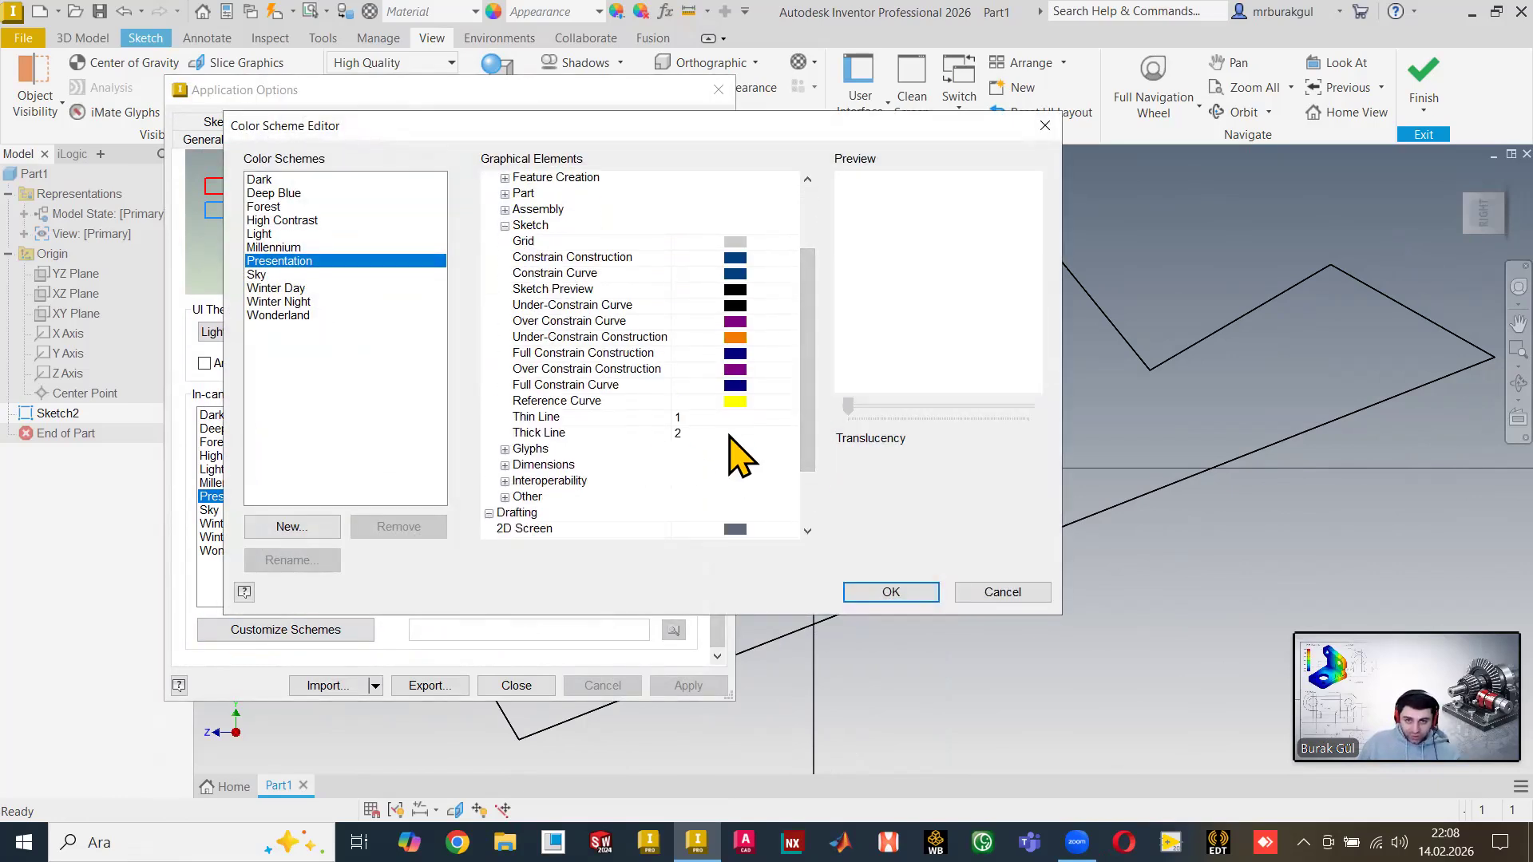
{"action": "left_click", "coordinate": [735, 400]}
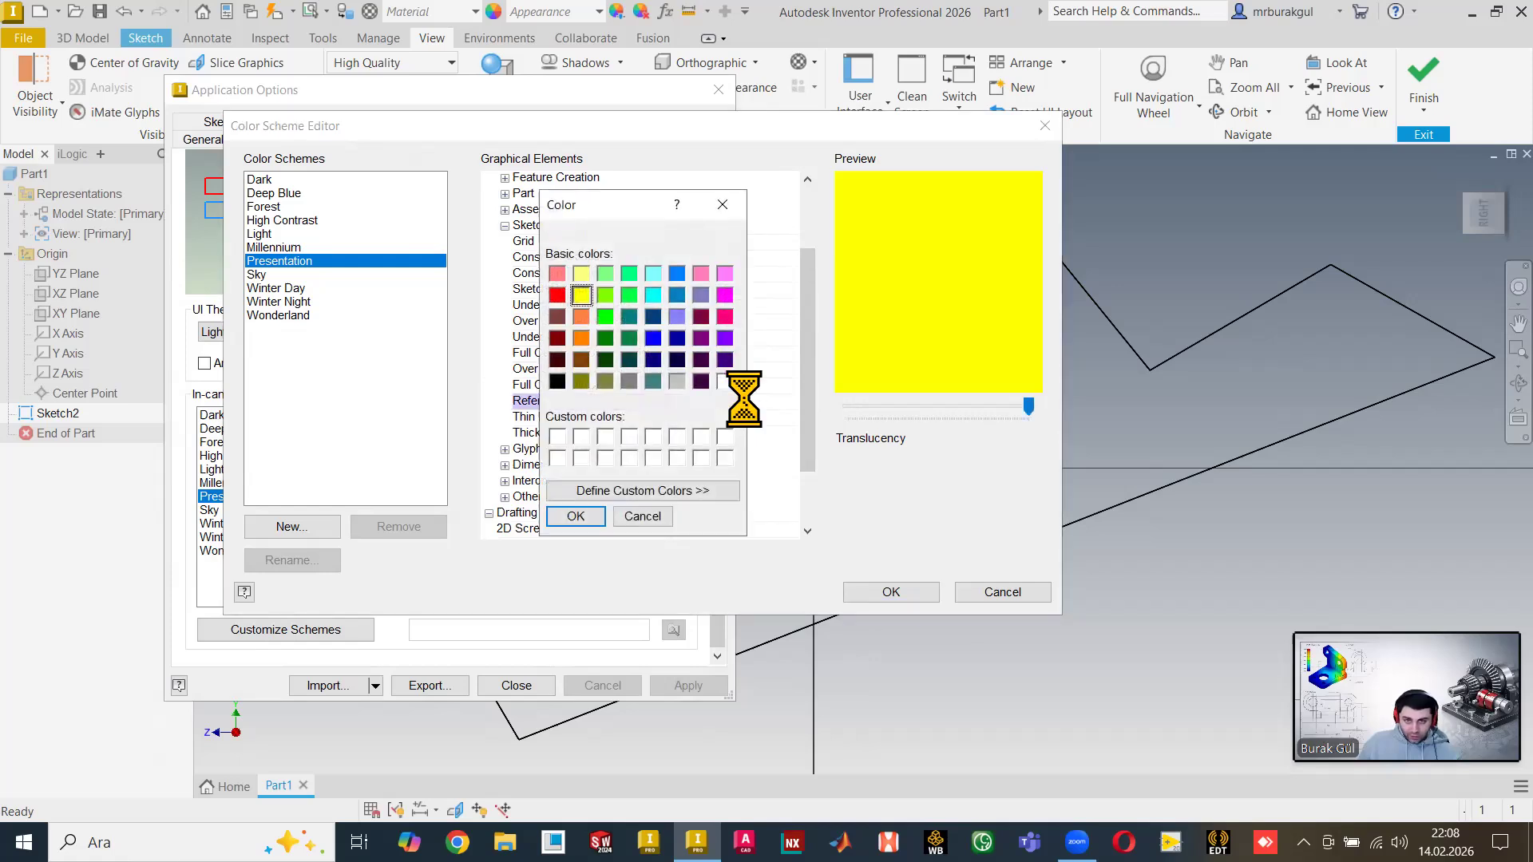
{"action": "left_click", "coordinate": [576, 516]}
{"action": "left_click", "coordinate": [860, 593]}
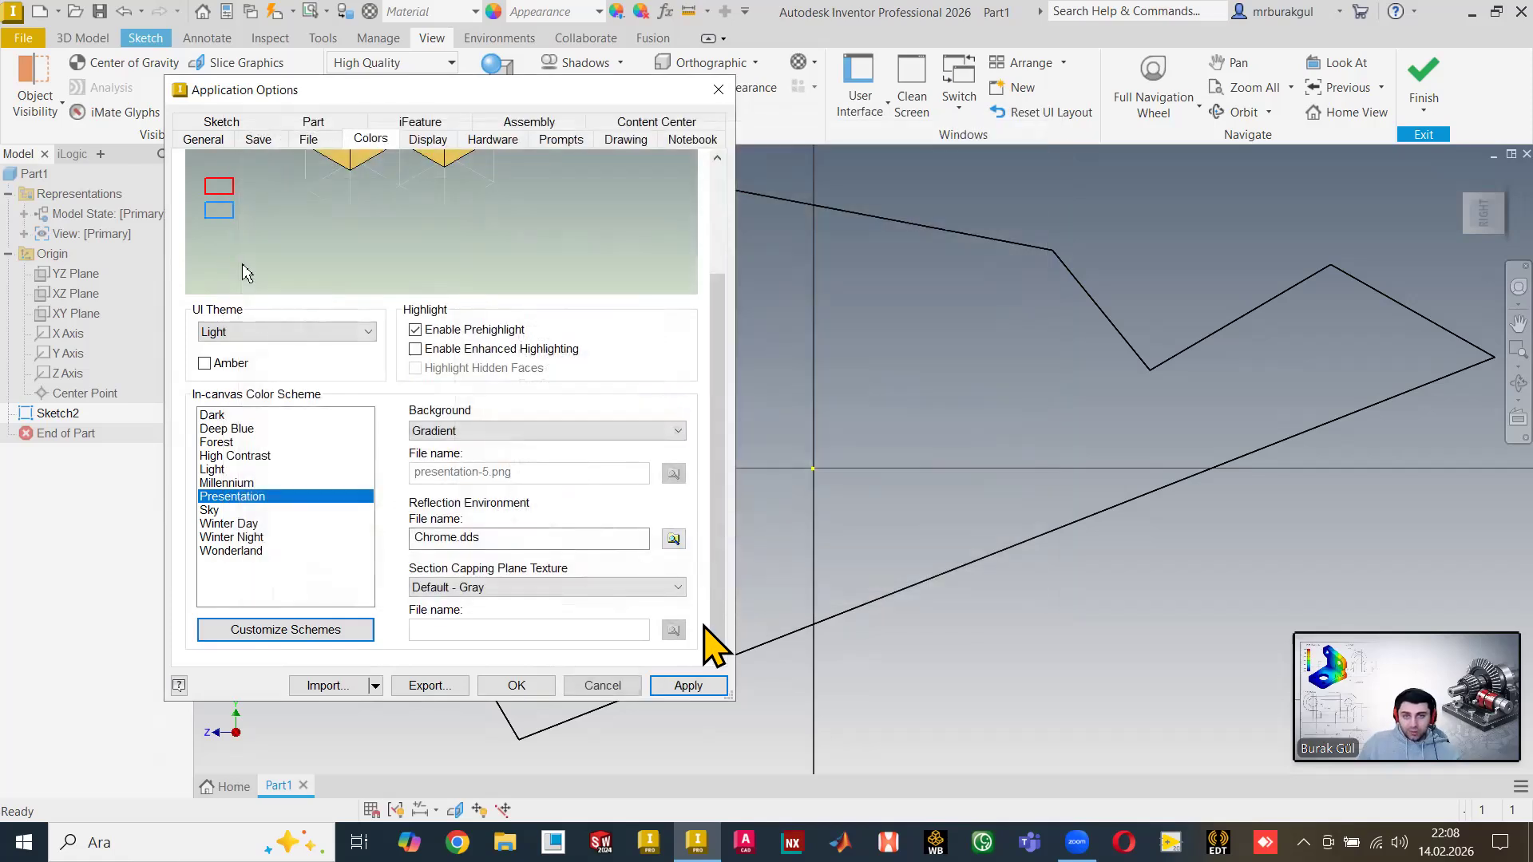
{"action": "left_click", "coordinate": [687, 686]}
{"action": "left_click", "coordinate": [517, 685]}
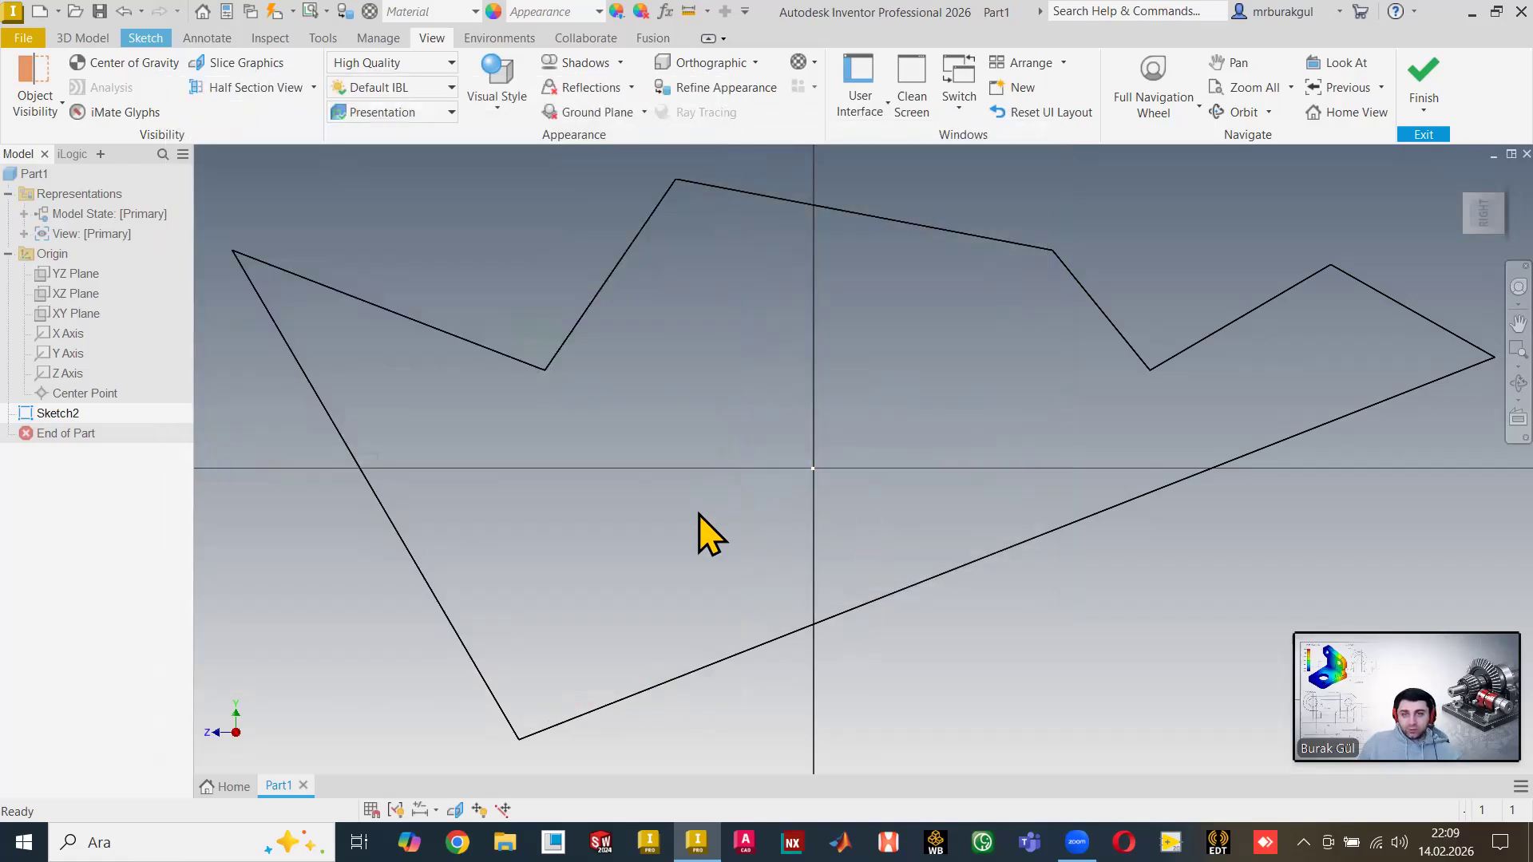
{"action": "left_click_drag", "start_coordinate": [807, 448], "coordinate": [905, 524]}
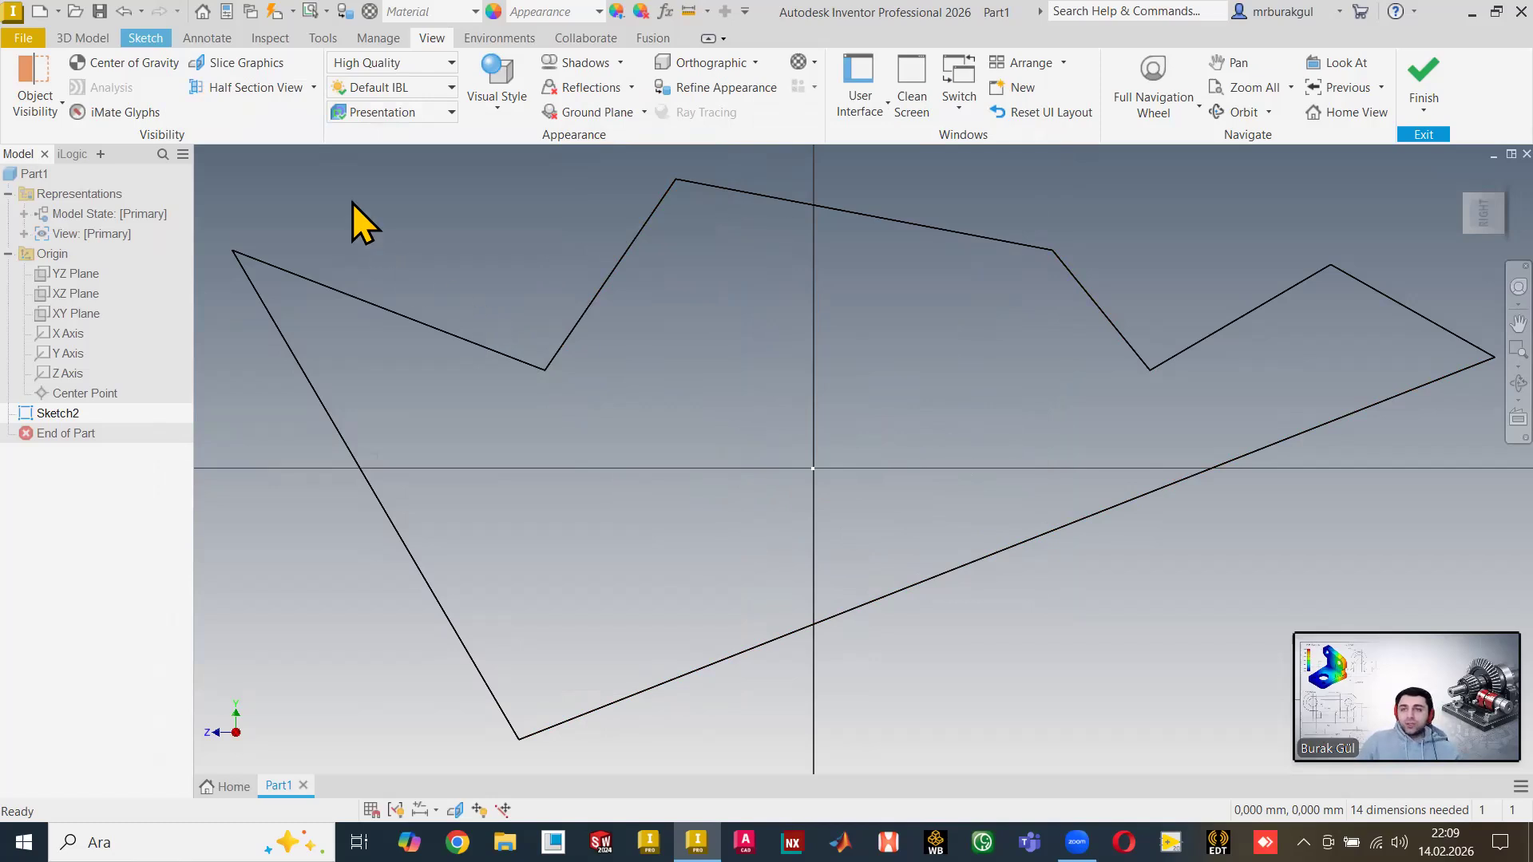
Draw a 20 mm line angled 45 degrees from the vertical in the empty area beside the closed outline.
{"action": "left_click", "coordinate": [149, 39]}
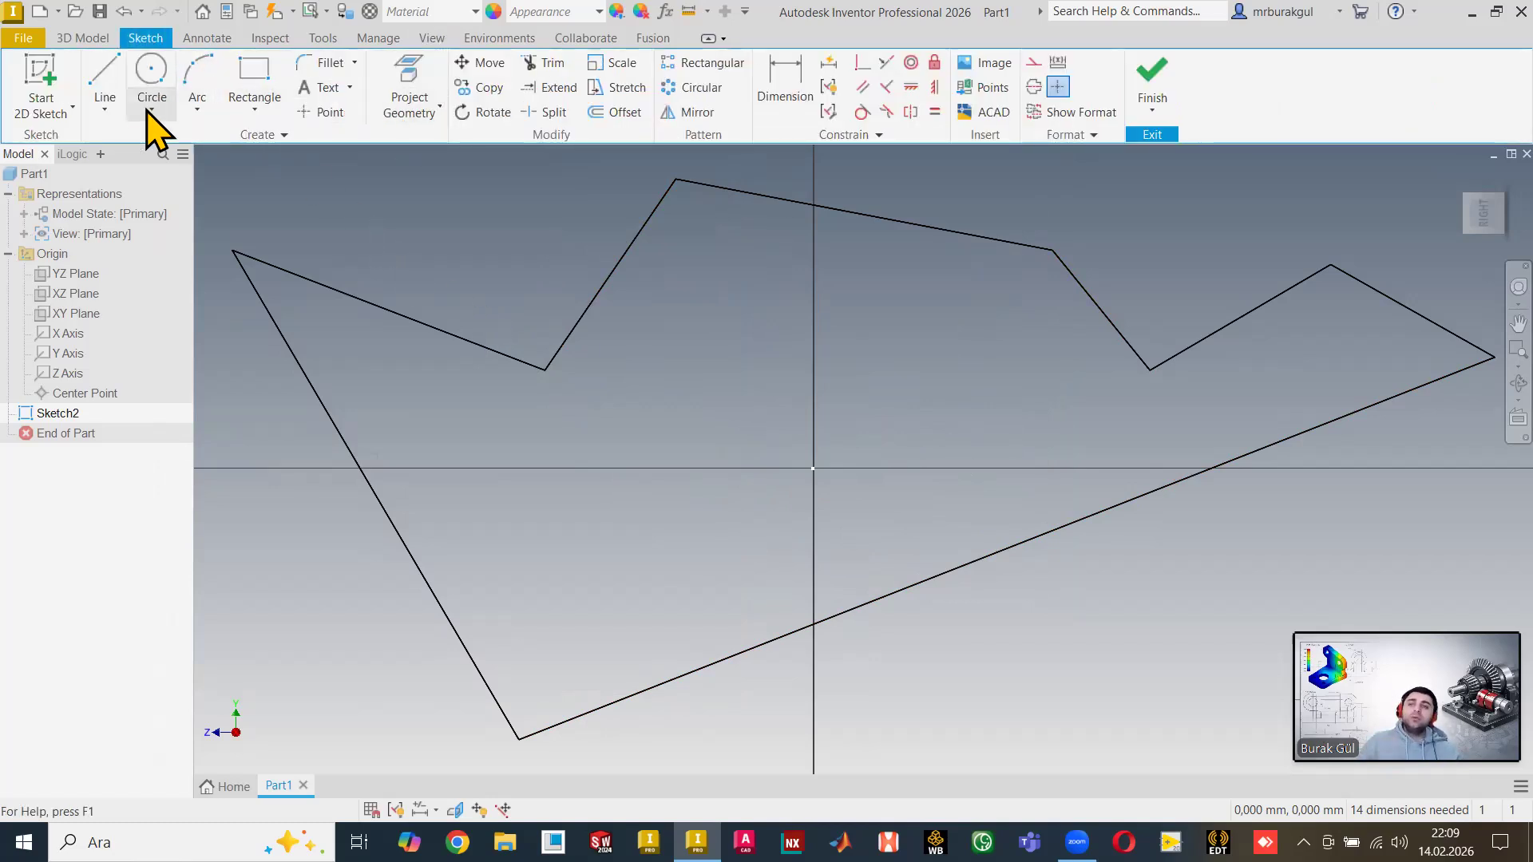
{"action": "left_click", "coordinate": [112, 91]}
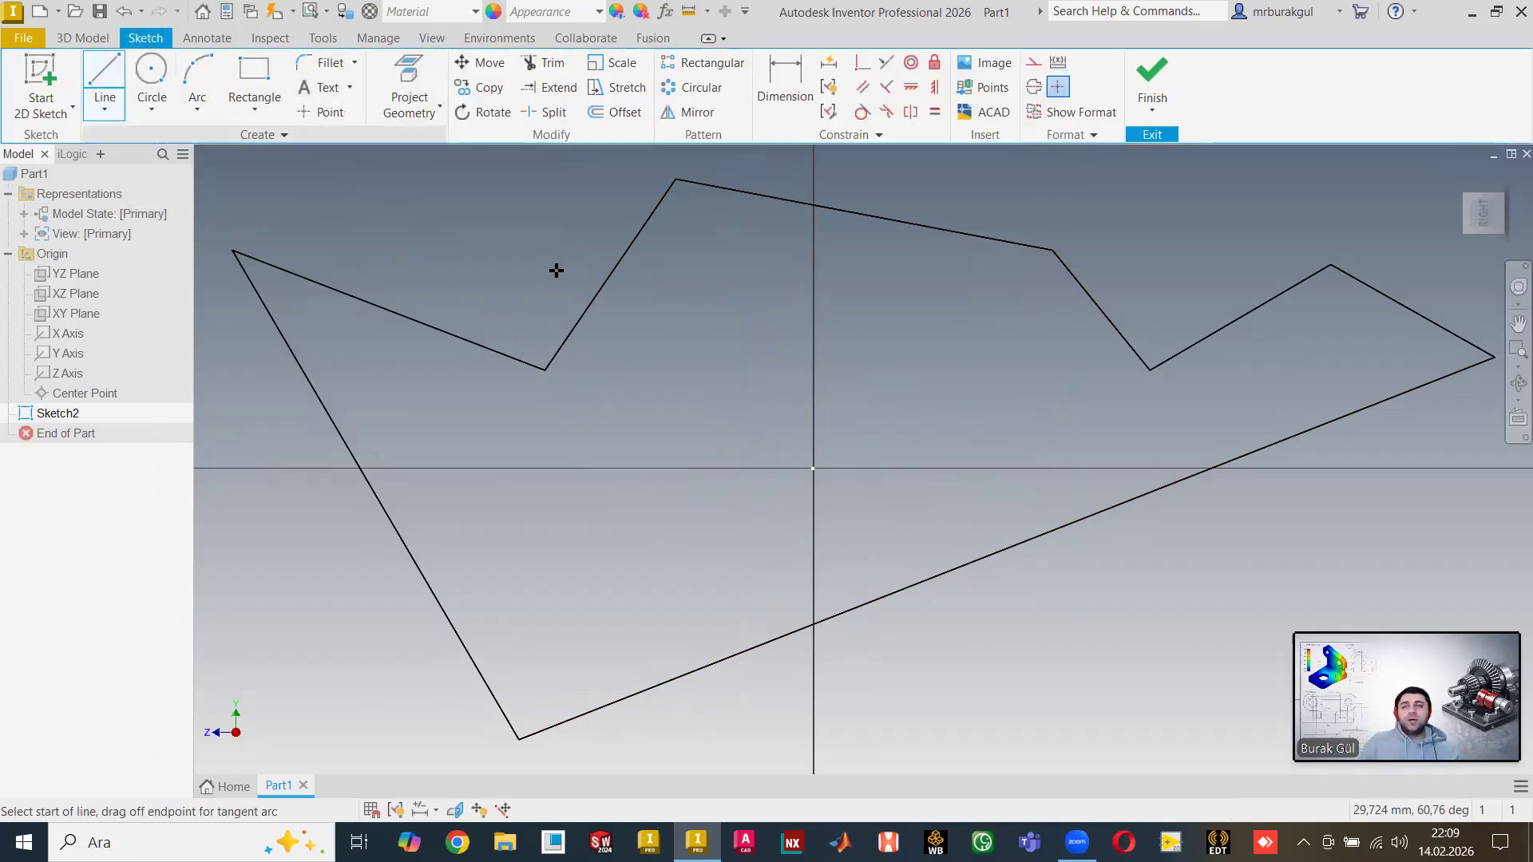
{"action": "scroll", "coordinate": [699, 320], "scroll_direction": "down", "scroll_amount": 5}
{"action": "mouse_move", "coordinate": [995, 346]}
{"action": "middle_mouse_down"}
{"action": "mouse_move", "coordinate": [765, 317]}
{"action": "mouse_move", "coordinate": [464, 351]}
{"action": "mouse_move", "coordinate": [200, 432]}
{"action": "middle_mouse_up"}
{"action": "middle_click_drag", "start_coordinate": [411, 435], "coordinate": [380, 414]}
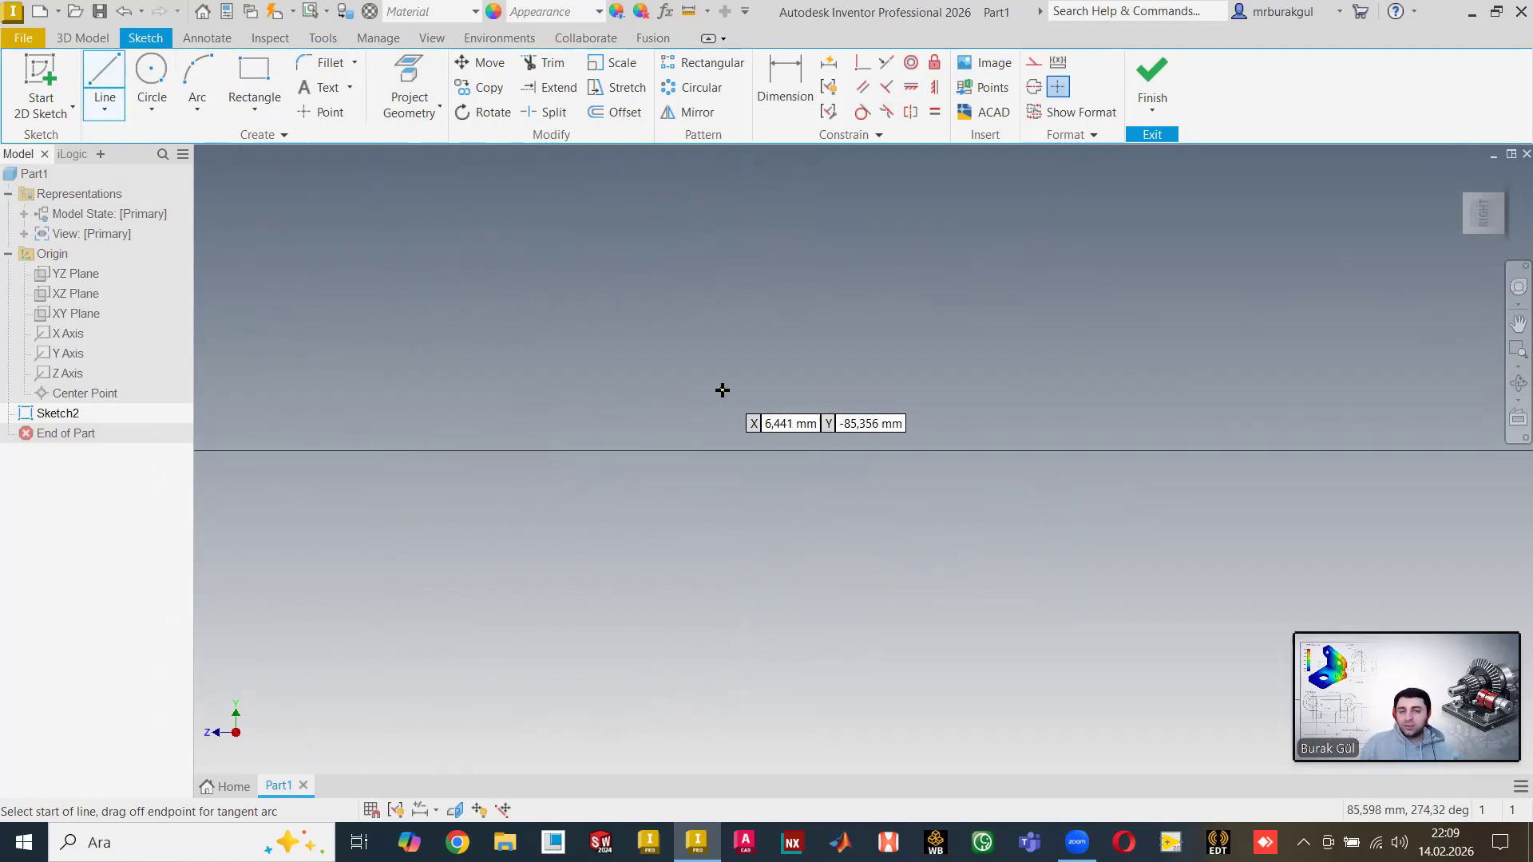
{"action": "left_click", "coordinate": [380, 403]}
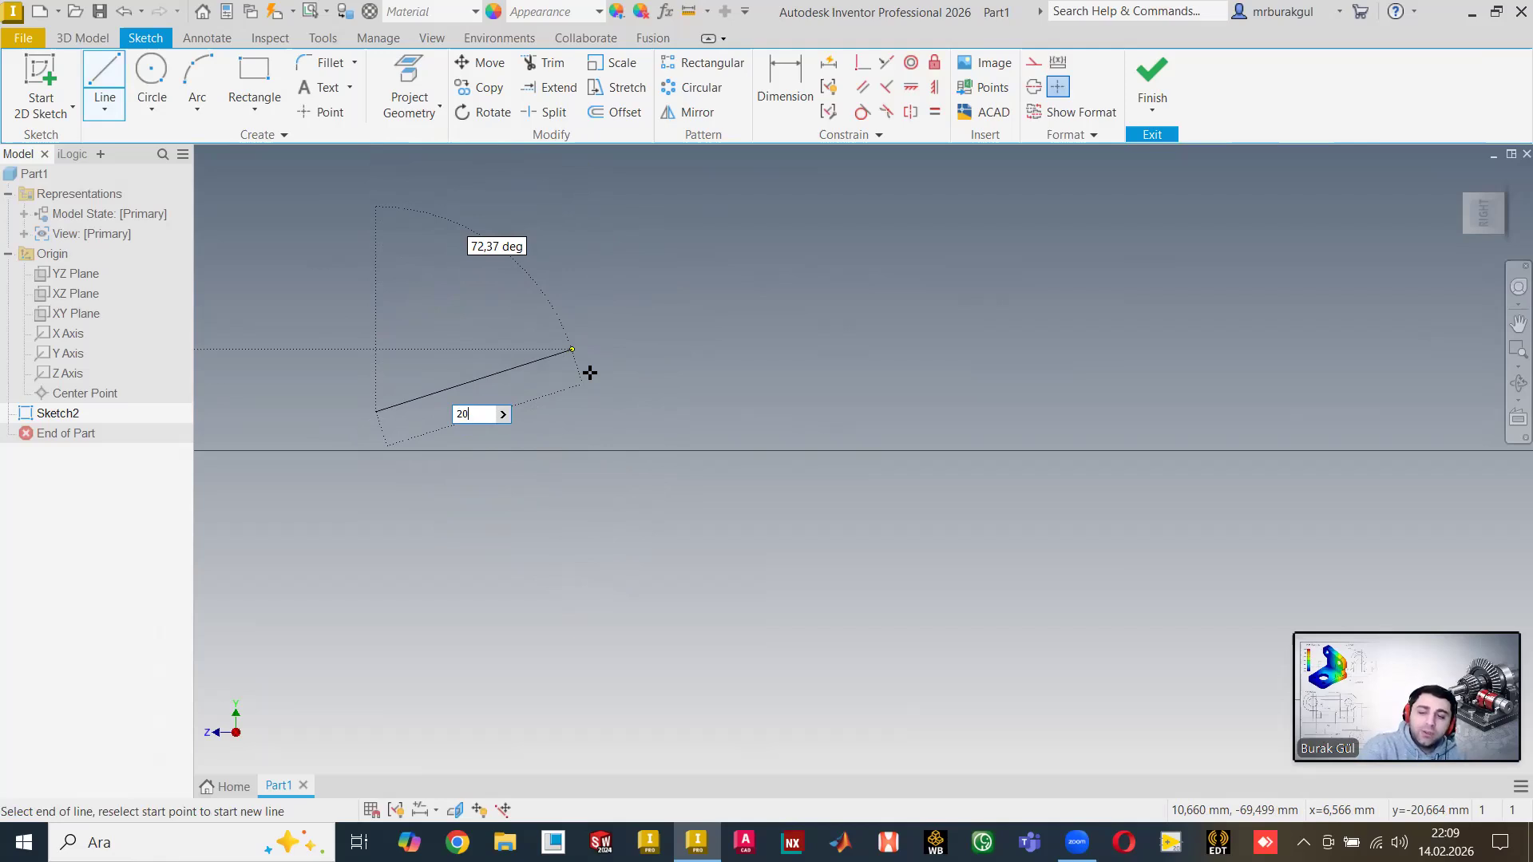
{"action": "key", "text": "Tab"}
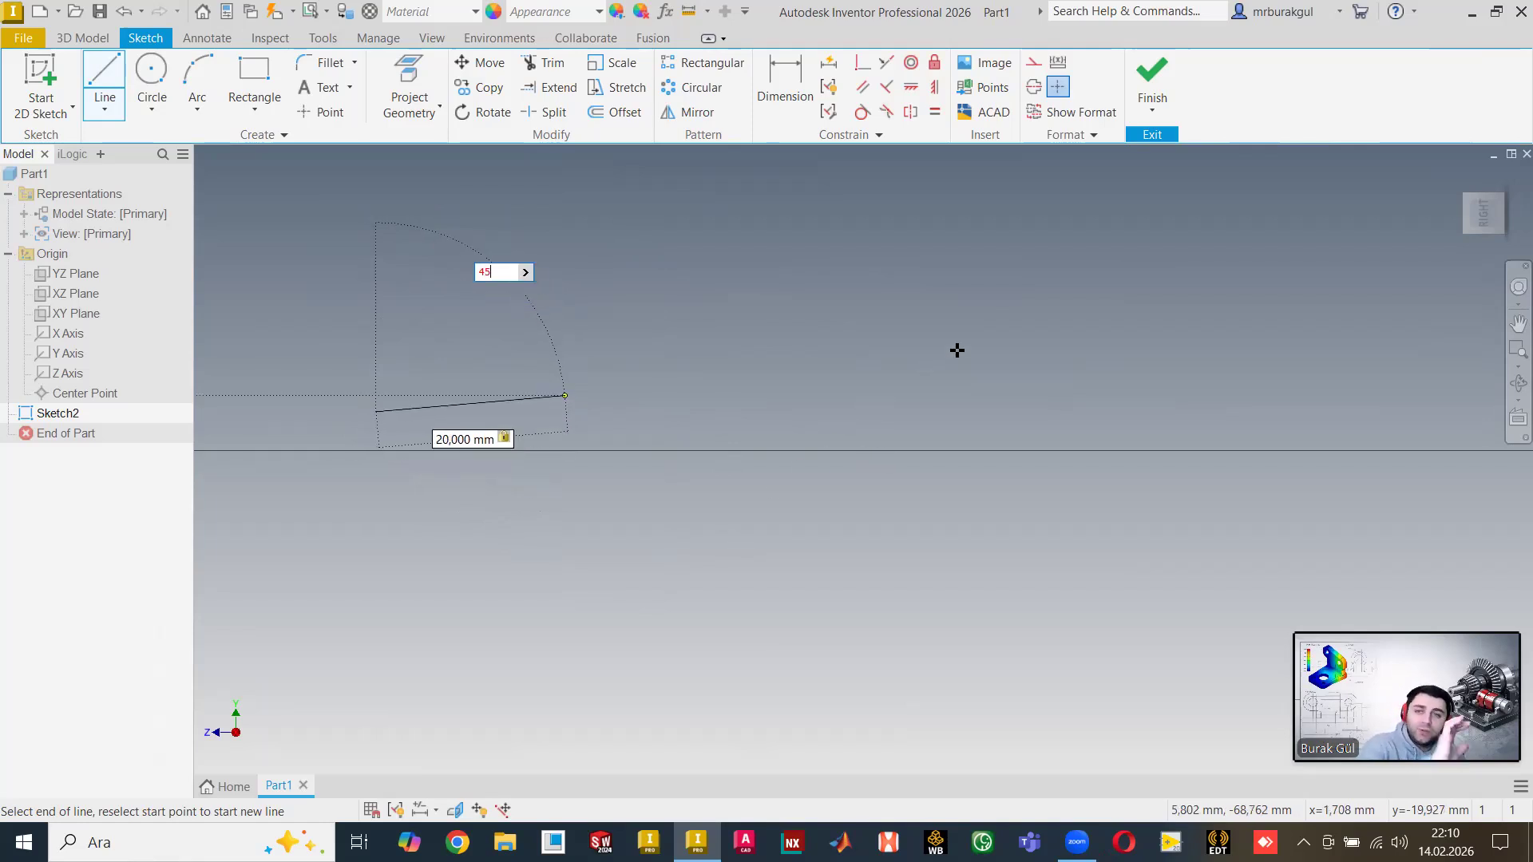
{"action": "key", "text": "Return"}
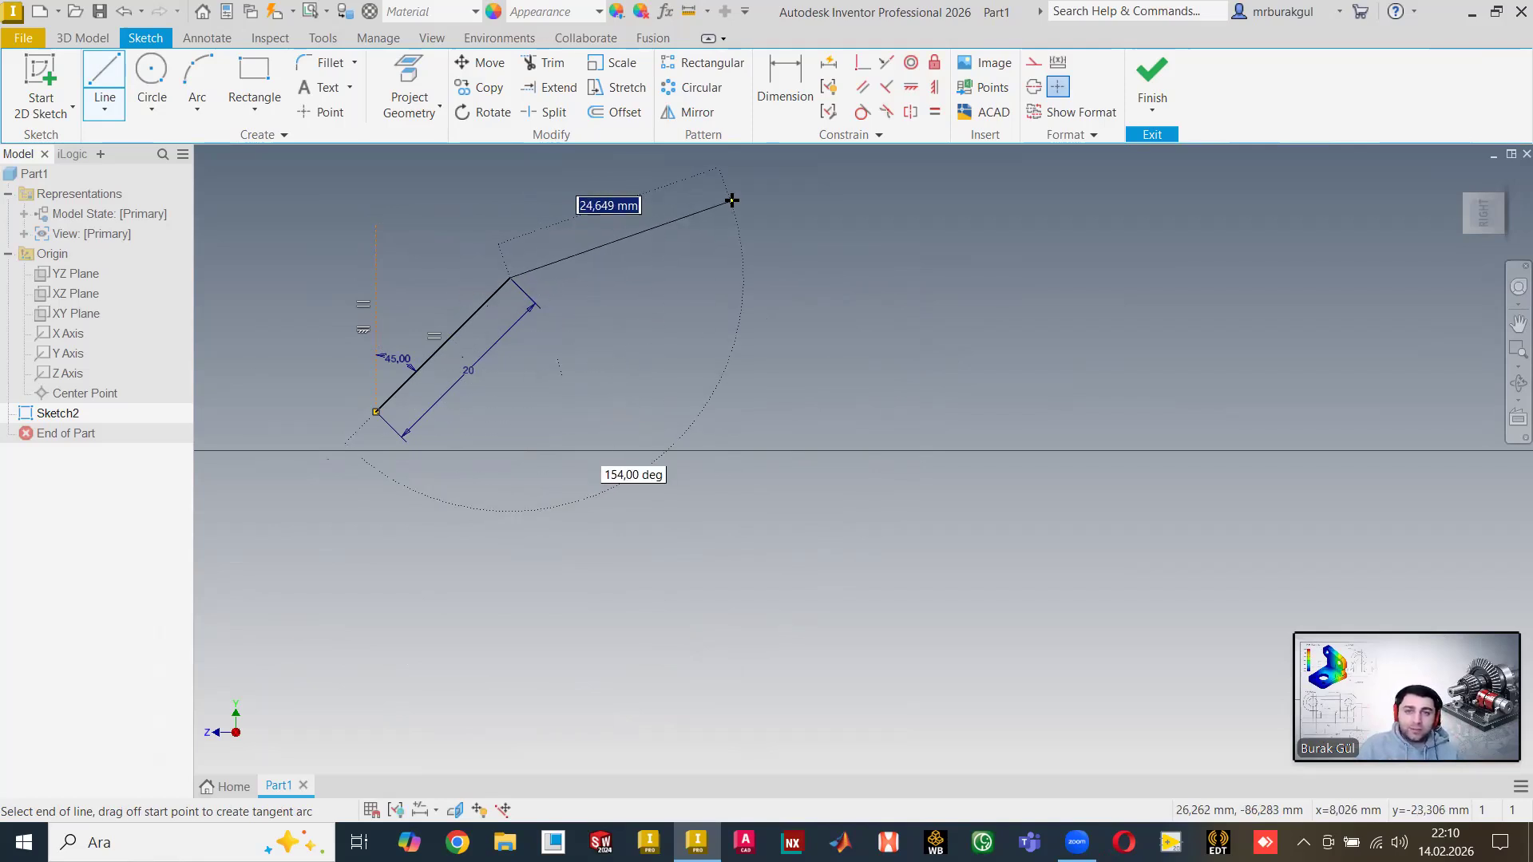
Continue from the 20 mm line's upper end with a longer, gently rising freehand line and finish the Line command.
{"action": "left_click", "coordinate": [756, 217]}
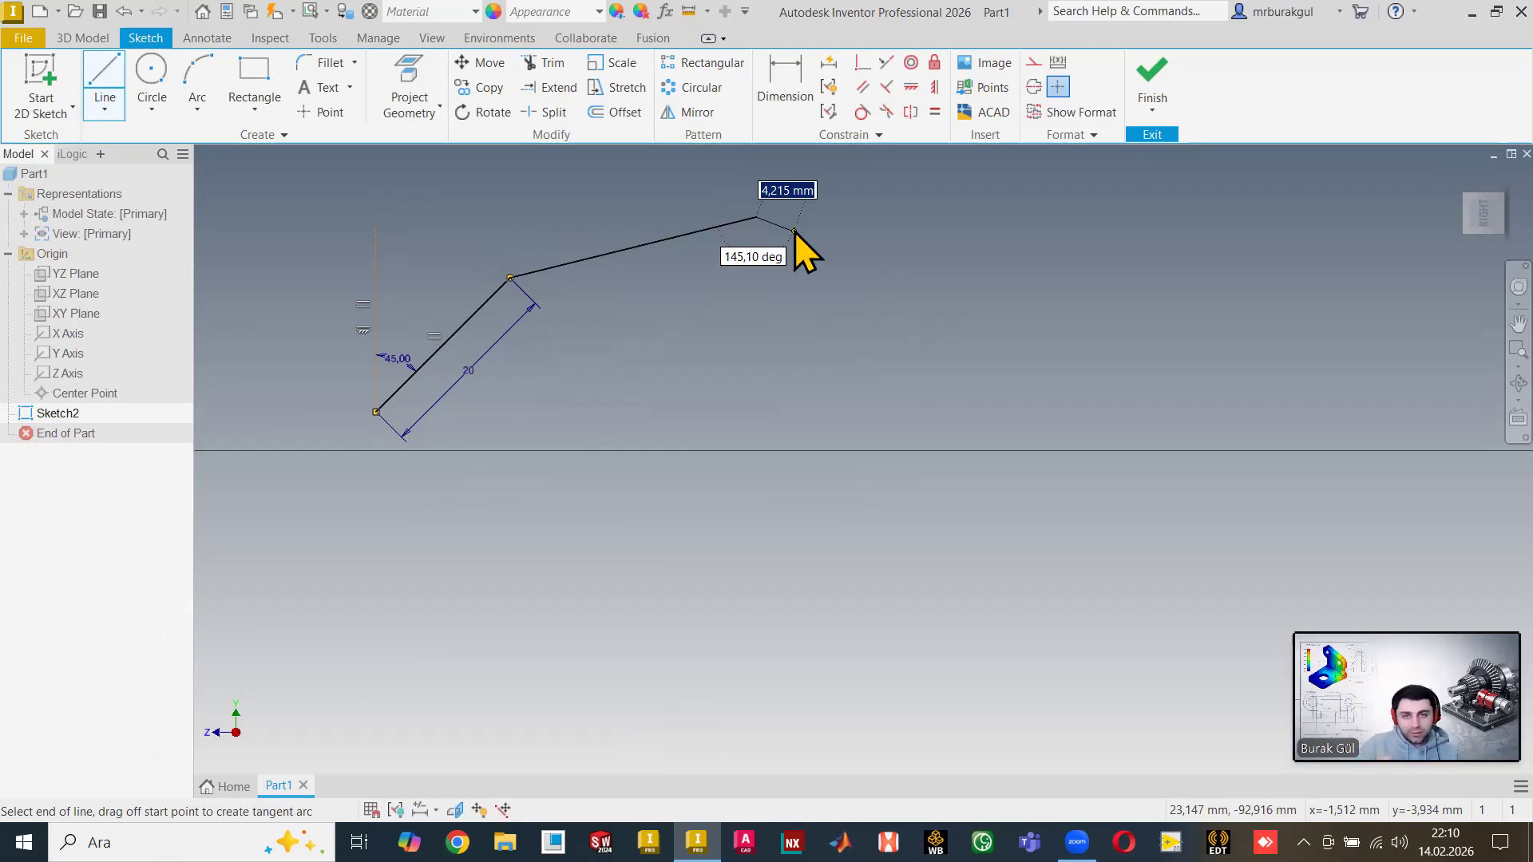
{"action": "right_click", "coordinate": [795, 232]}
{"action": "left_click", "coordinate": [858, 238]}
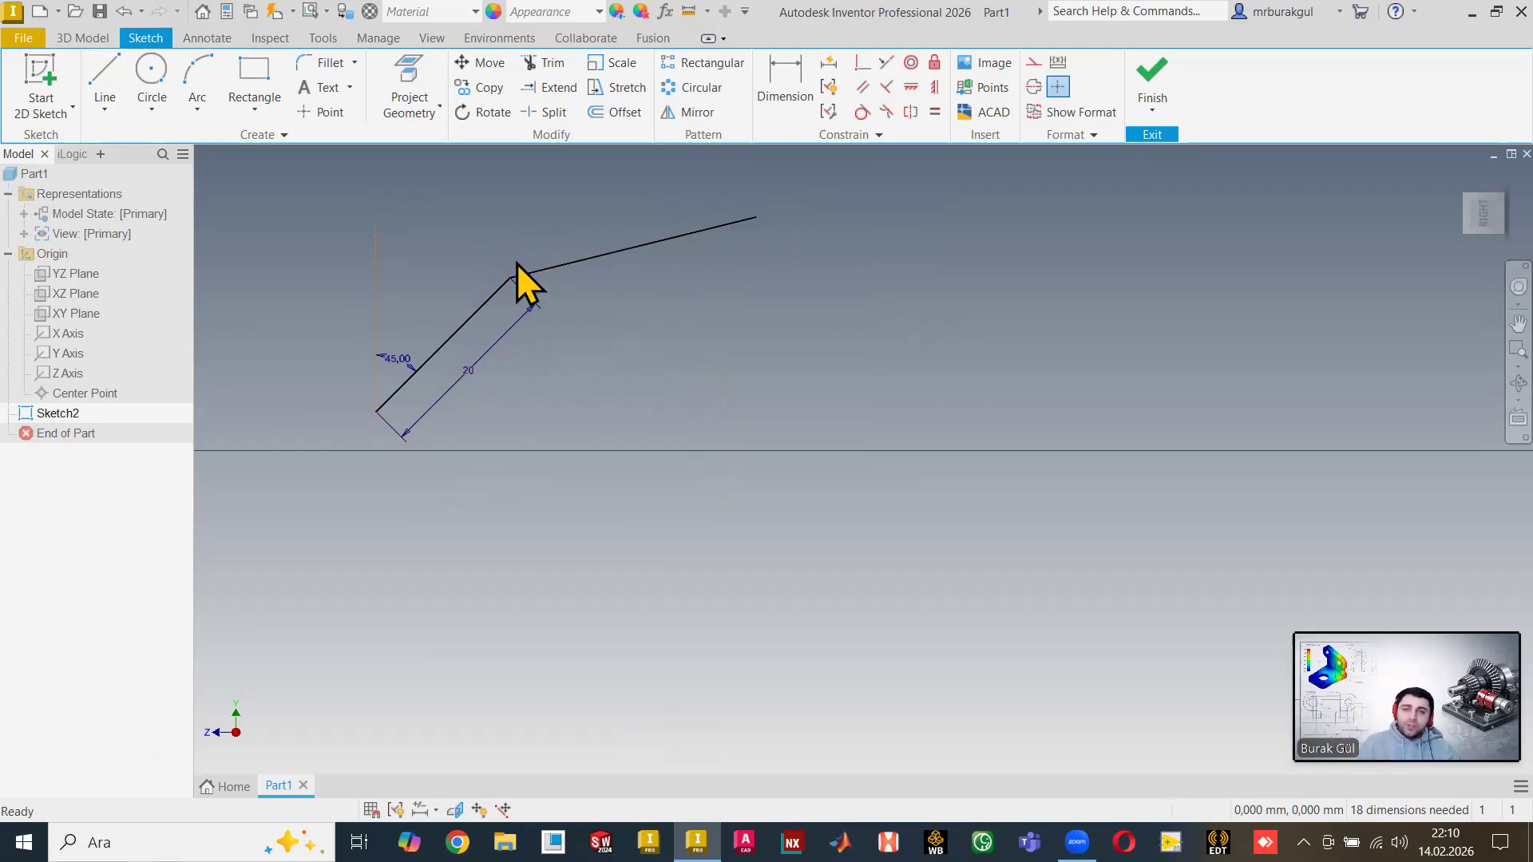
Draw a horizontal midpoint line about 75 mm long in the empty area below and beside the connected sloped lines.
{"action": "left_click", "coordinate": [104, 109]}
{"action": "left_click", "coordinate": [130, 189]}
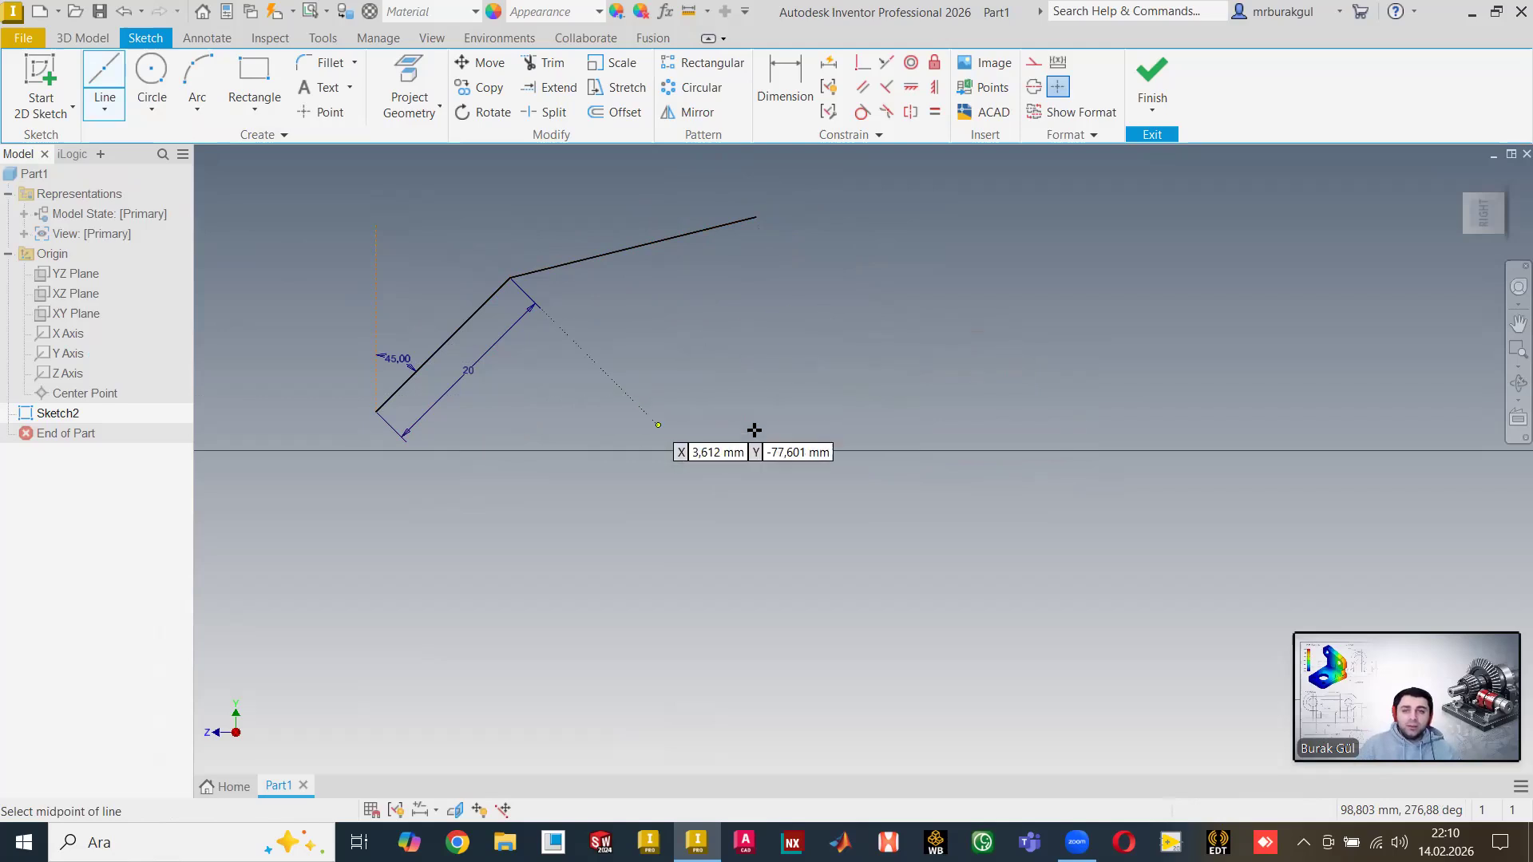
{"action": "left_click", "coordinate": [952, 366]}
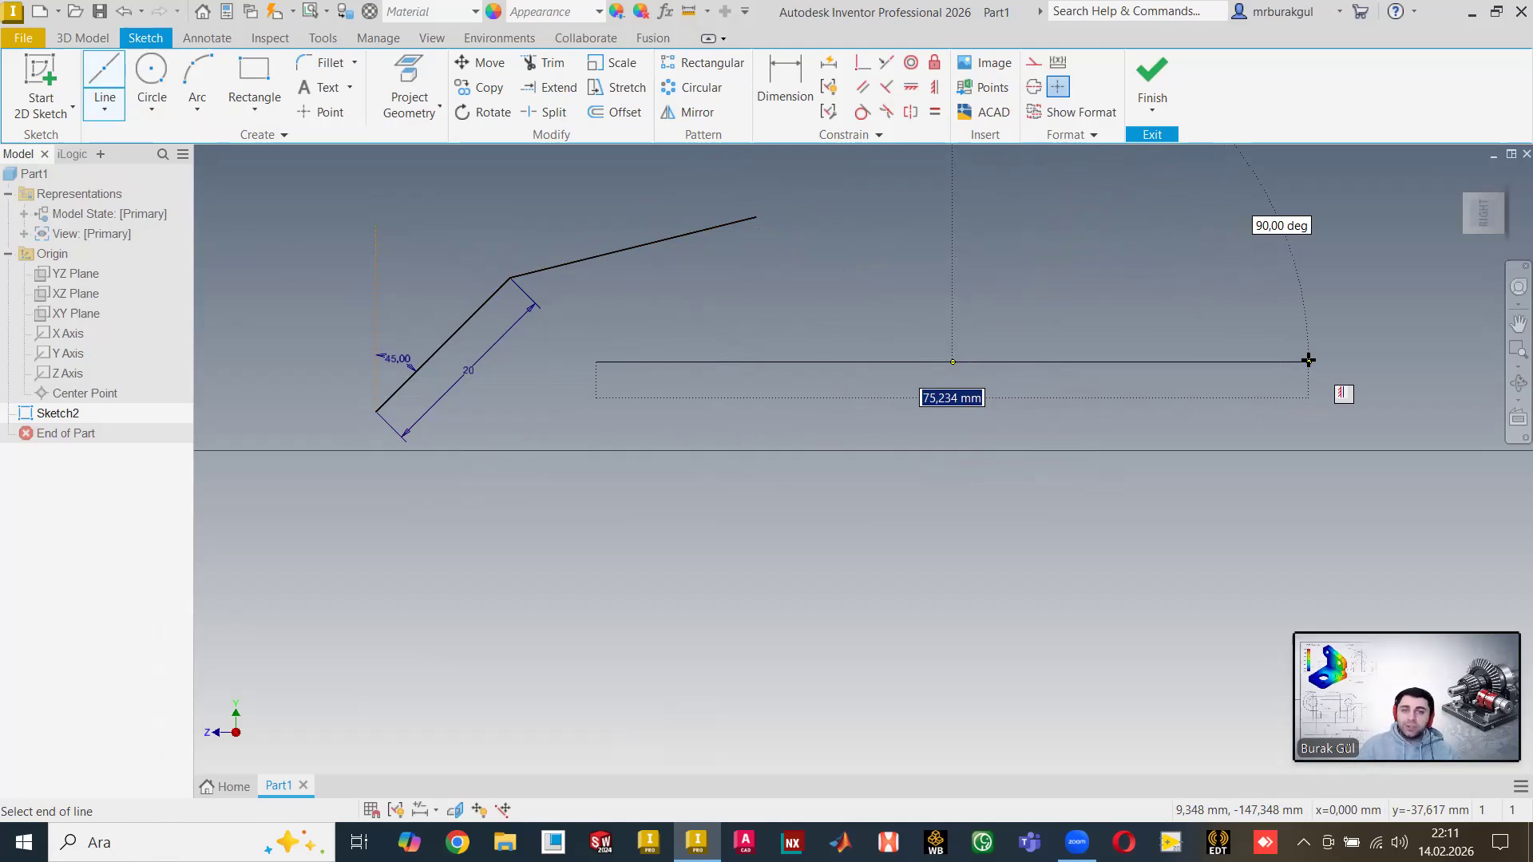
{"action": "left_click", "coordinate": [1307, 360]}
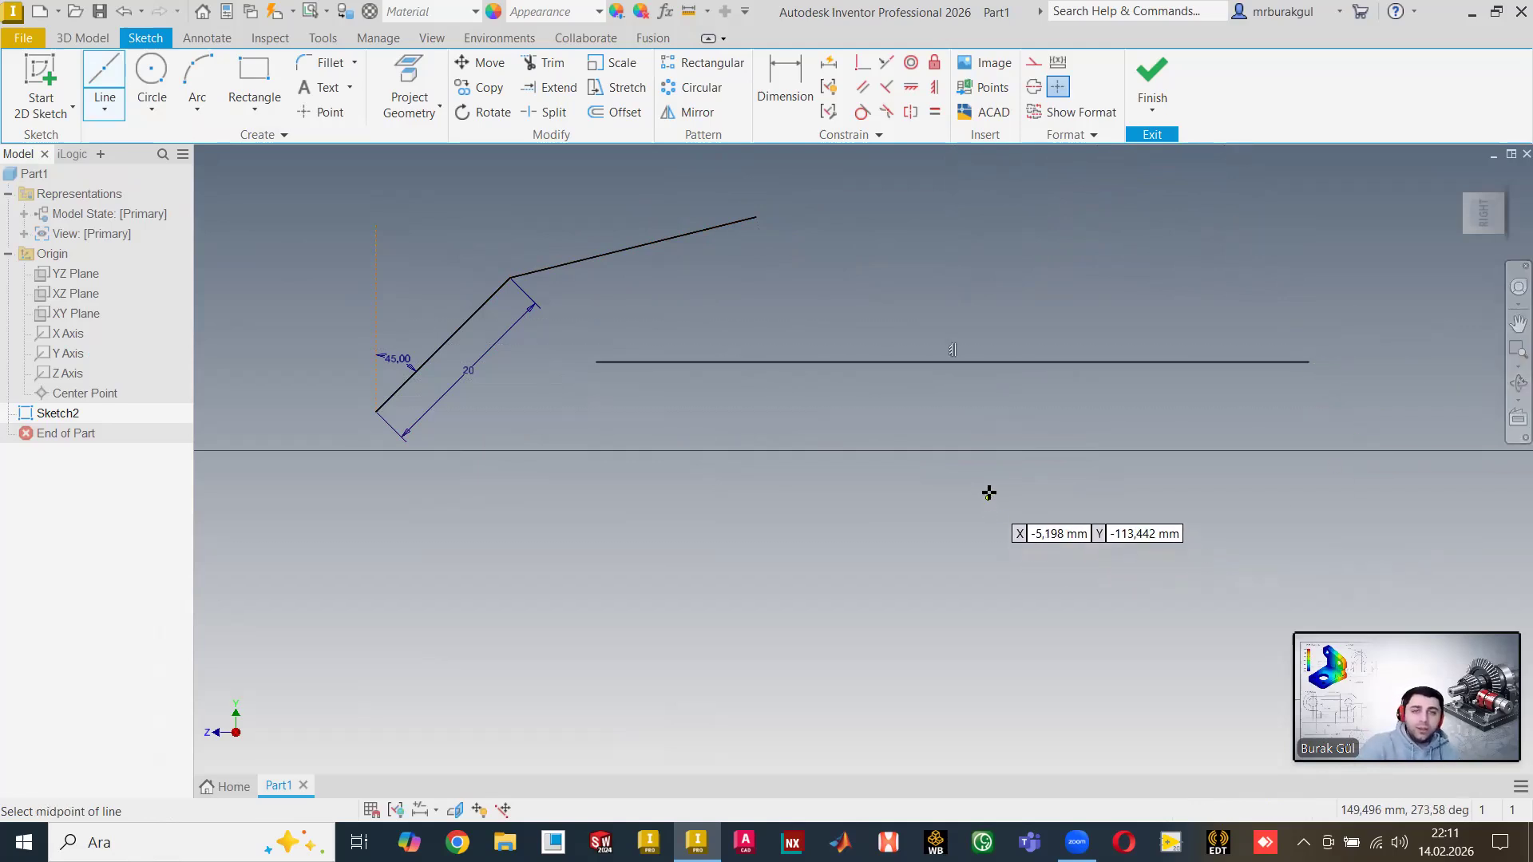
{"action": "key", "text": "Escape"}
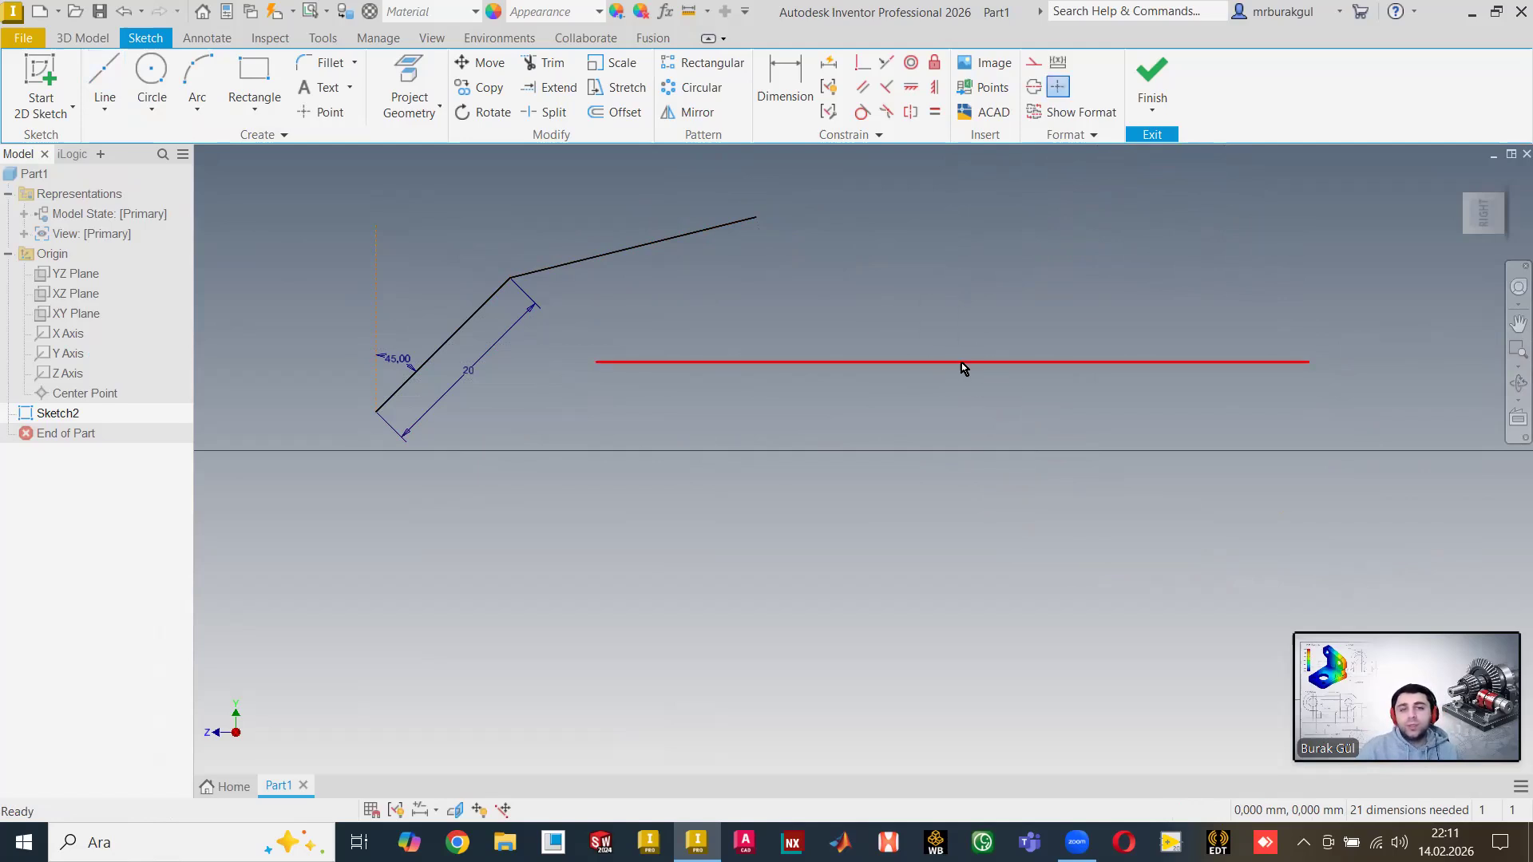
Draw a sloped midpoint line centered on the gently rising line's upper end, with each half rising about 5 mm.
{"action": "left_click", "coordinate": [107, 89]}
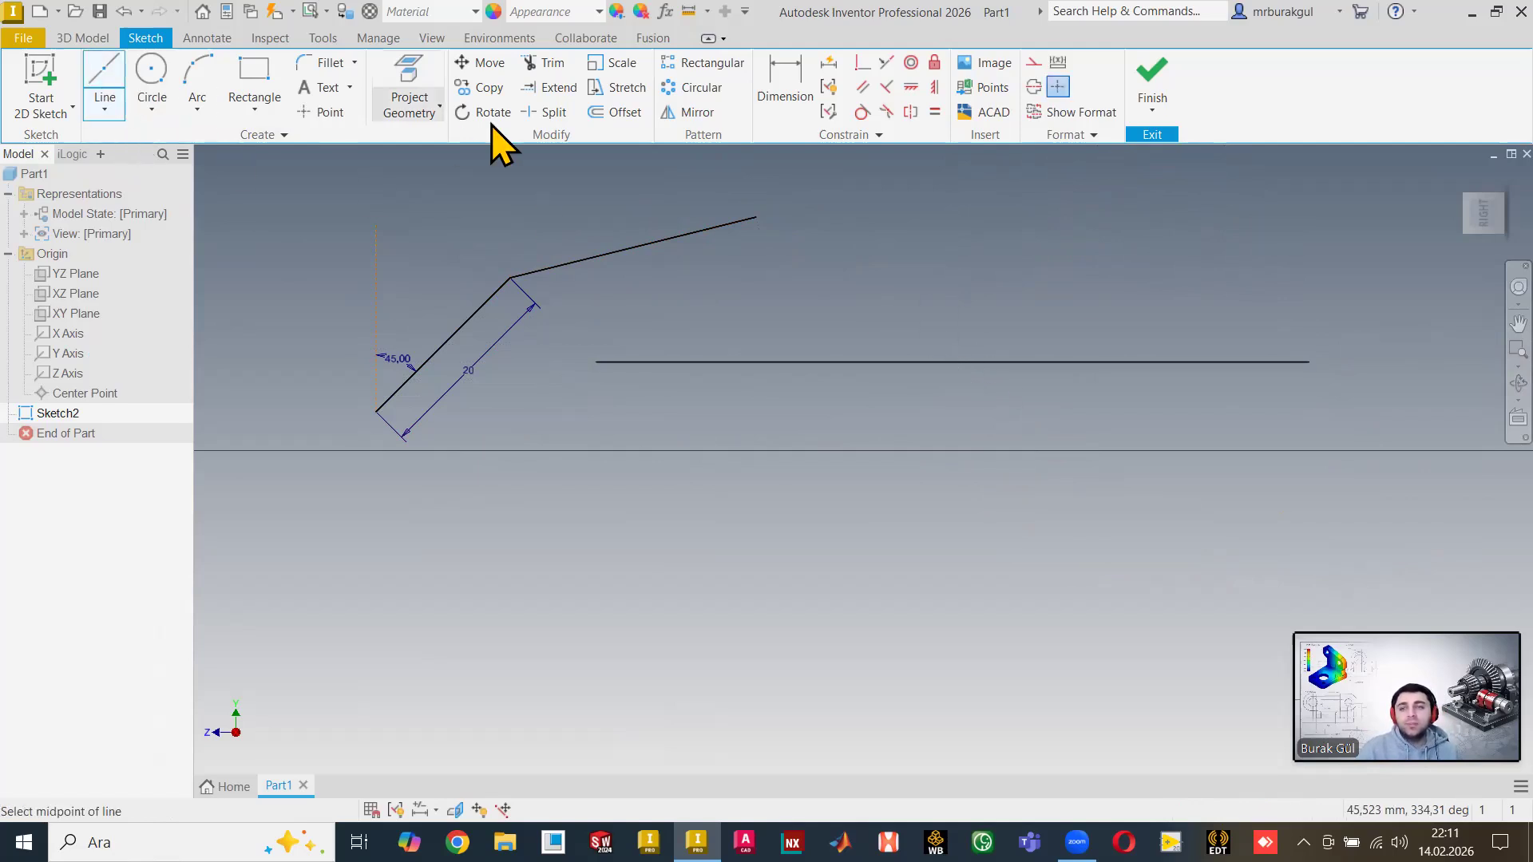
{"action": "left_click", "coordinate": [756, 216]}
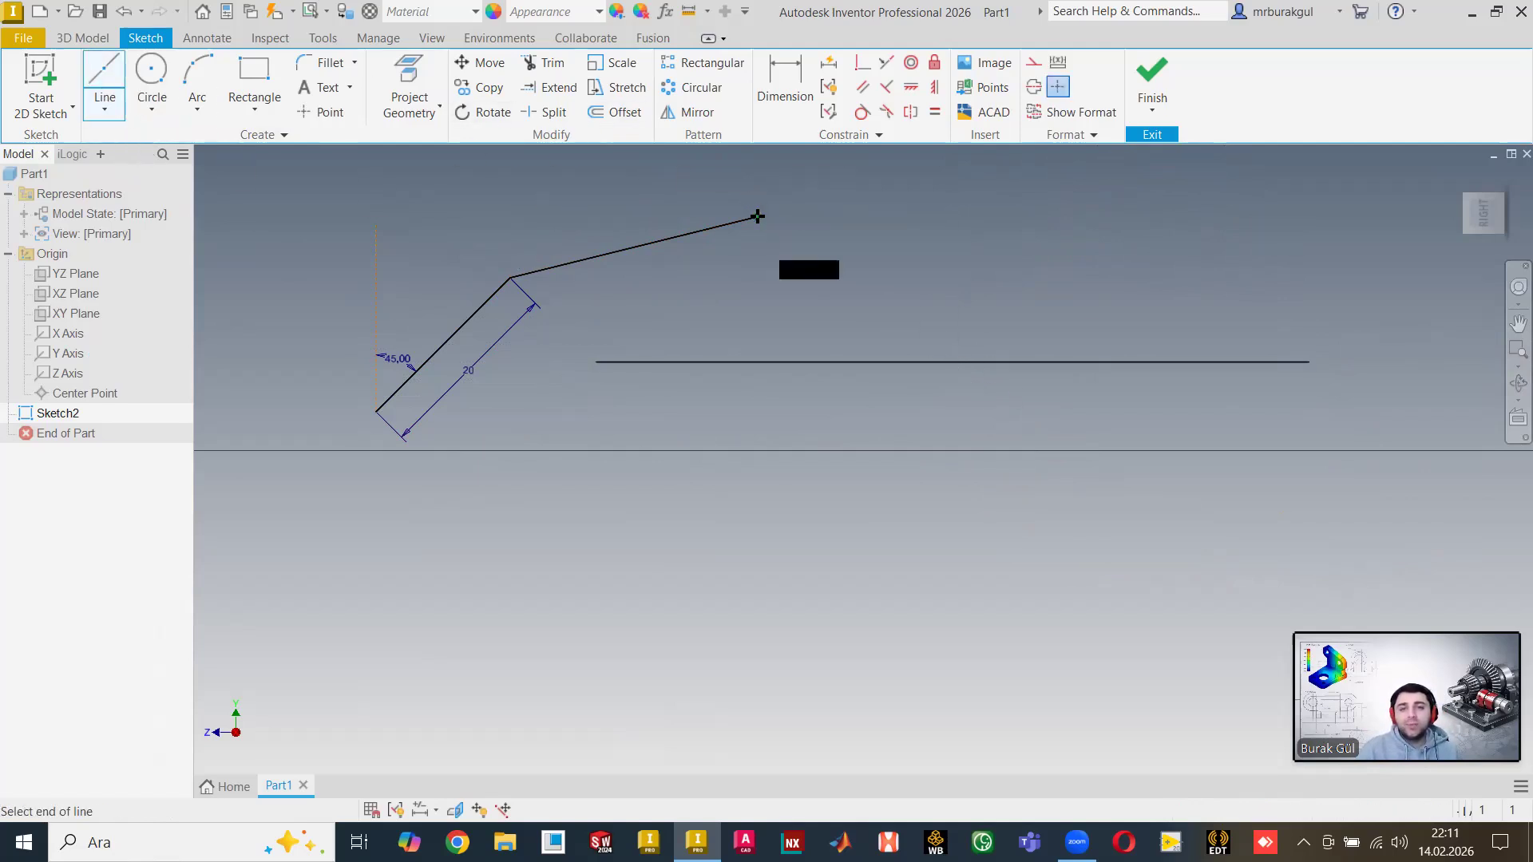
{"action": "left_click", "coordinate": [670, 265]}
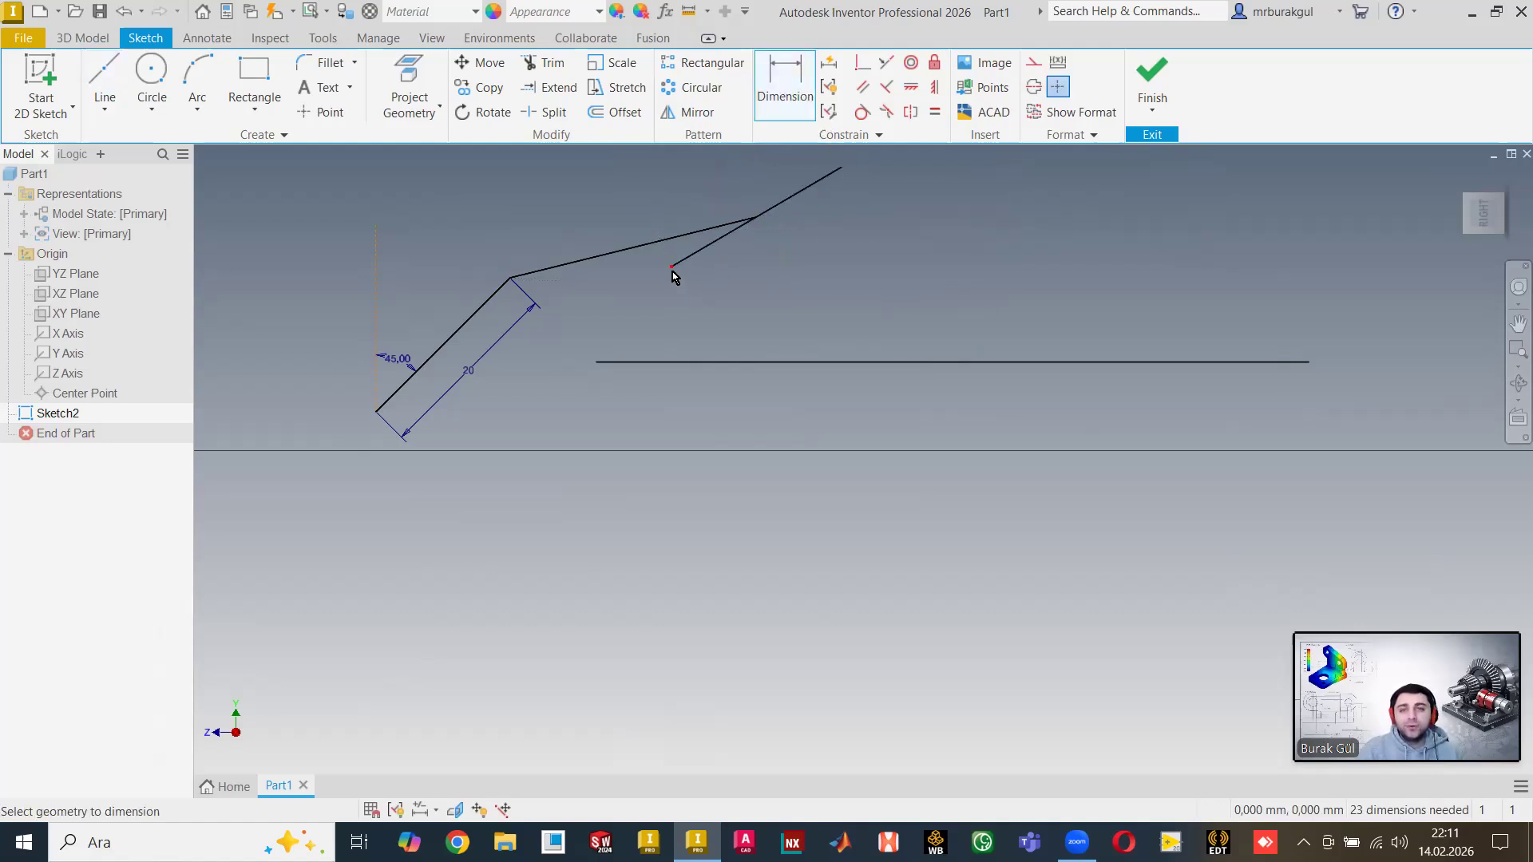
Dimension the vertical distance between the sloped midpoint line's lower end and its midpoint, accepting the value as drawn.
{"action": "left_click", "coordinate": [756, 237]}
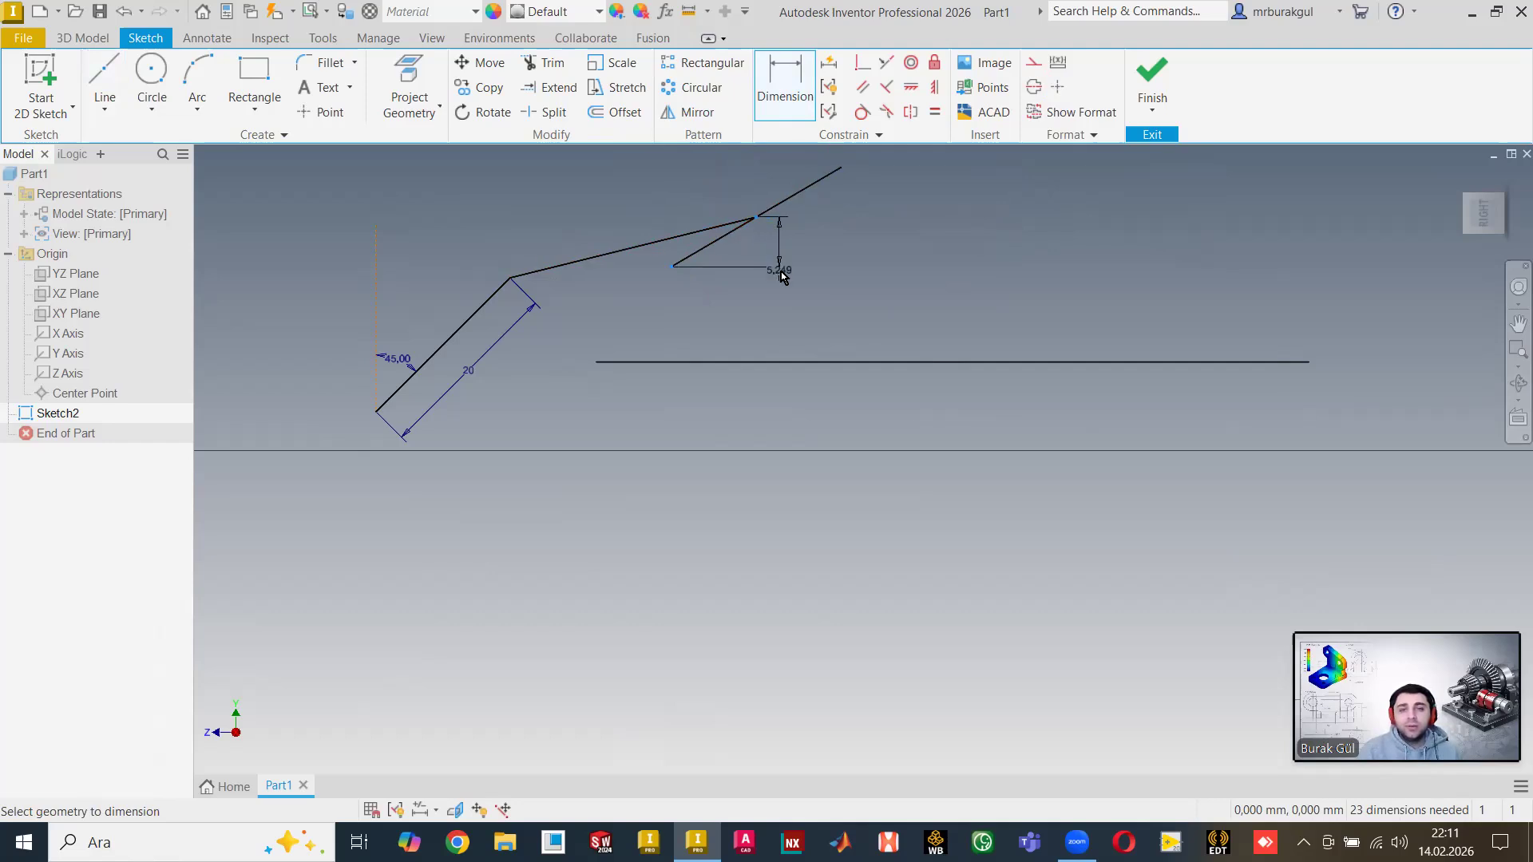
{"action": "left_click", "coordinate": [884, 254]}
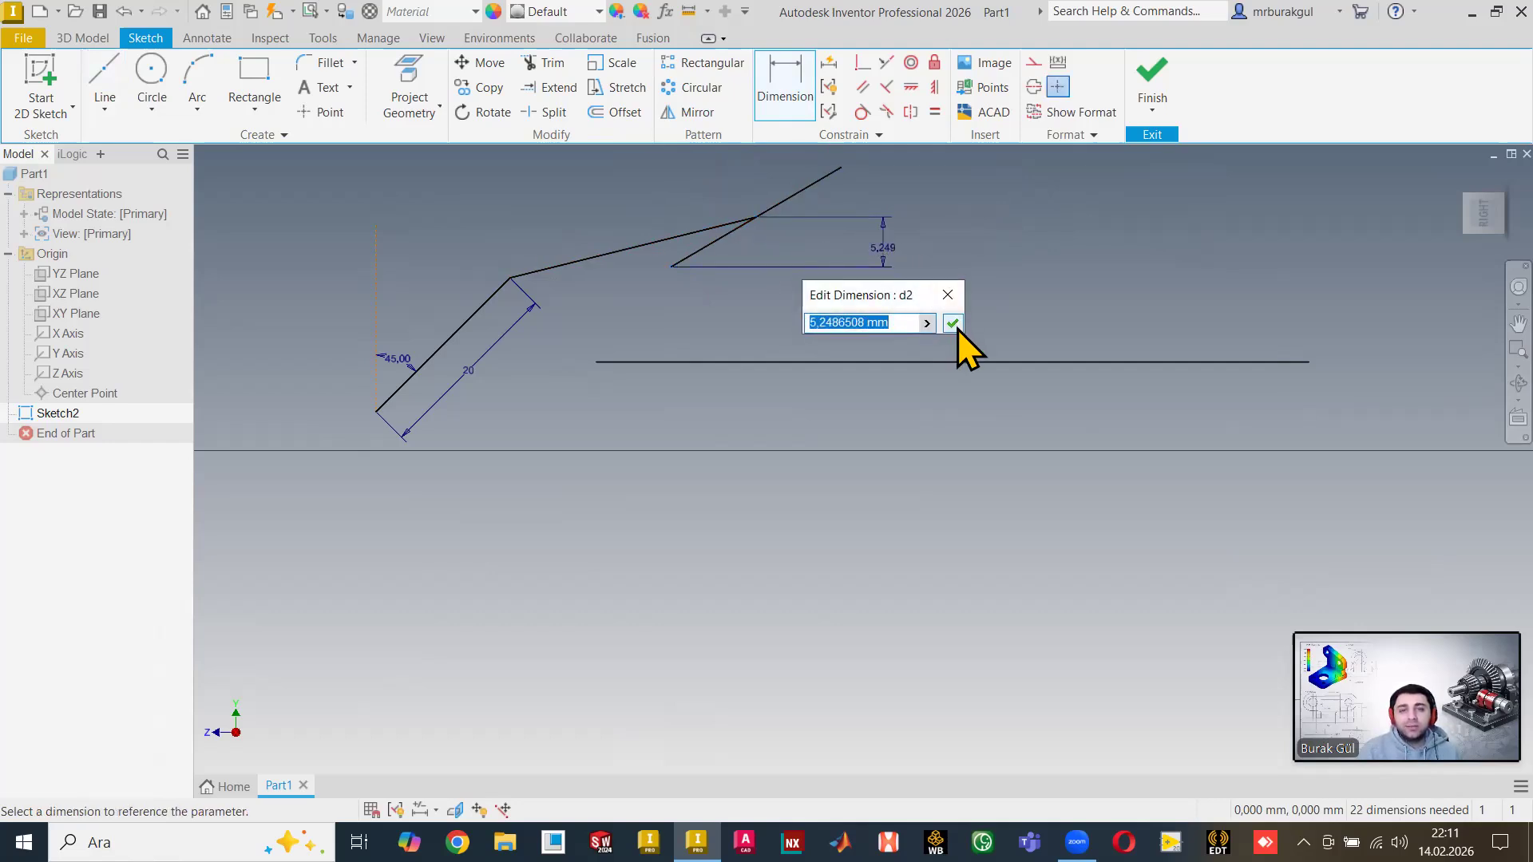
{"action": "left_click", "coordinate": [951, 323]}
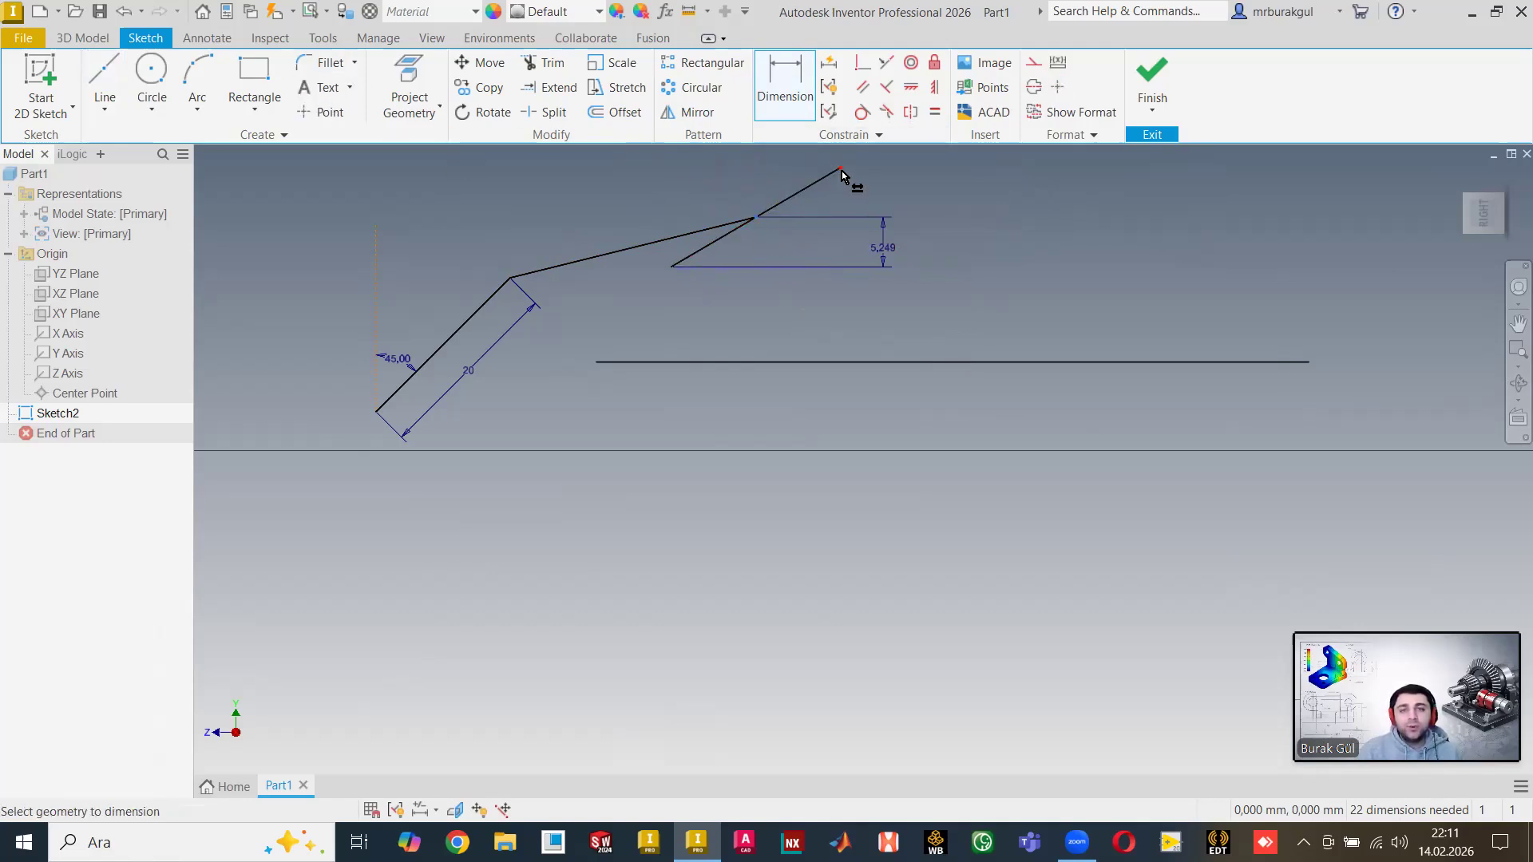
Add a driven dimension for the vertical distance between the sloped midpoint line's midpoint and upper end, and compare both halves.
{"action": "left_click", "coordinate": [884, 194]}
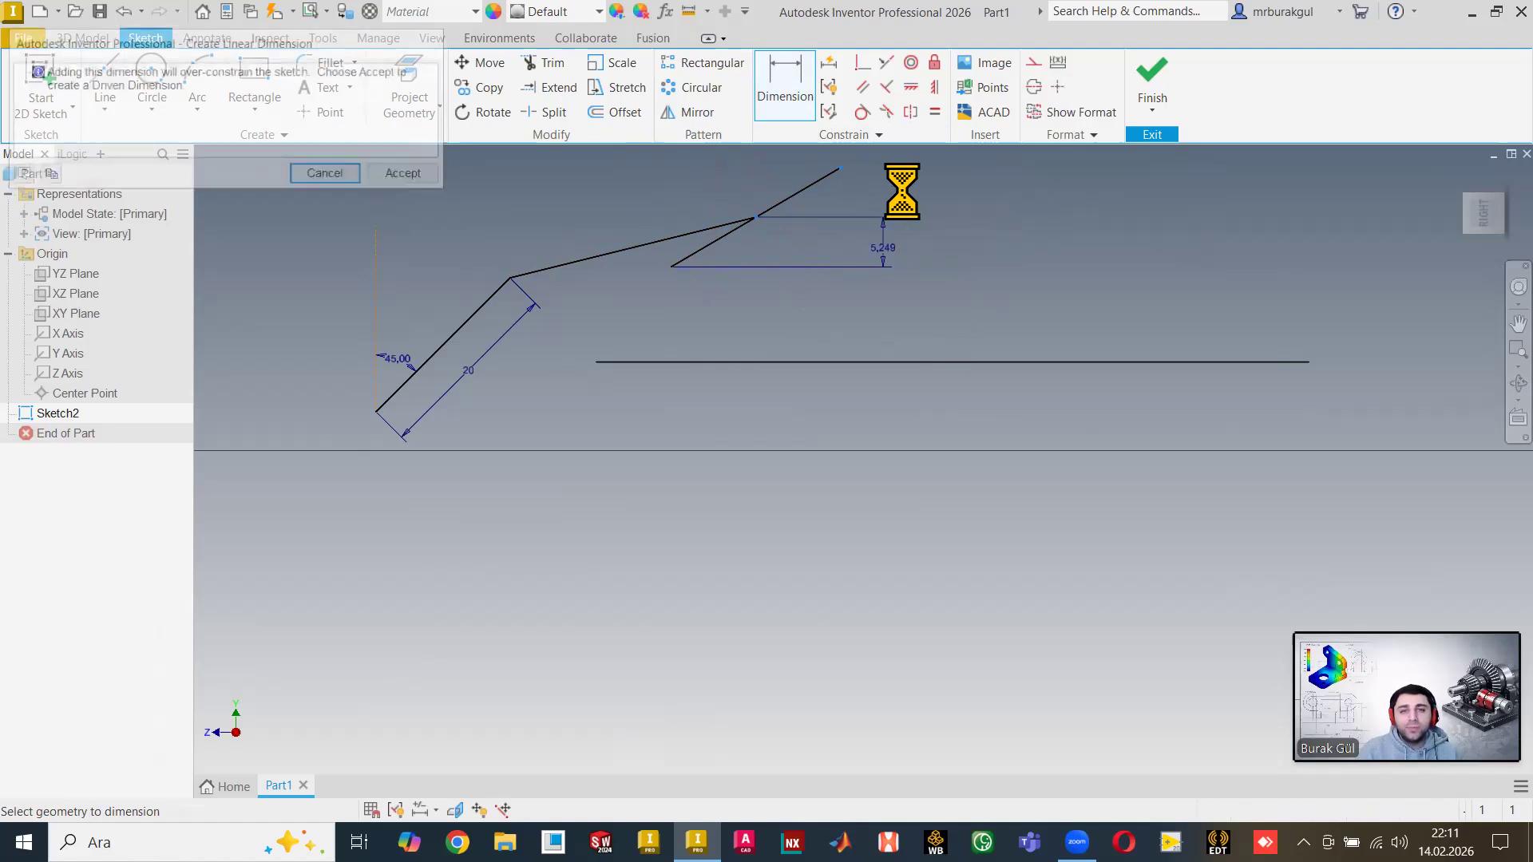
{"action": "left_click", "coordinate": [416, 176]}
{"action": "scroll", "coordinate": [888, 222], "scroll_direction": "up", "scroll_amount": 3}
{"action": "middle_click_drag", "start_coordinate": [887, 223], "coordinate": [888, 315]}
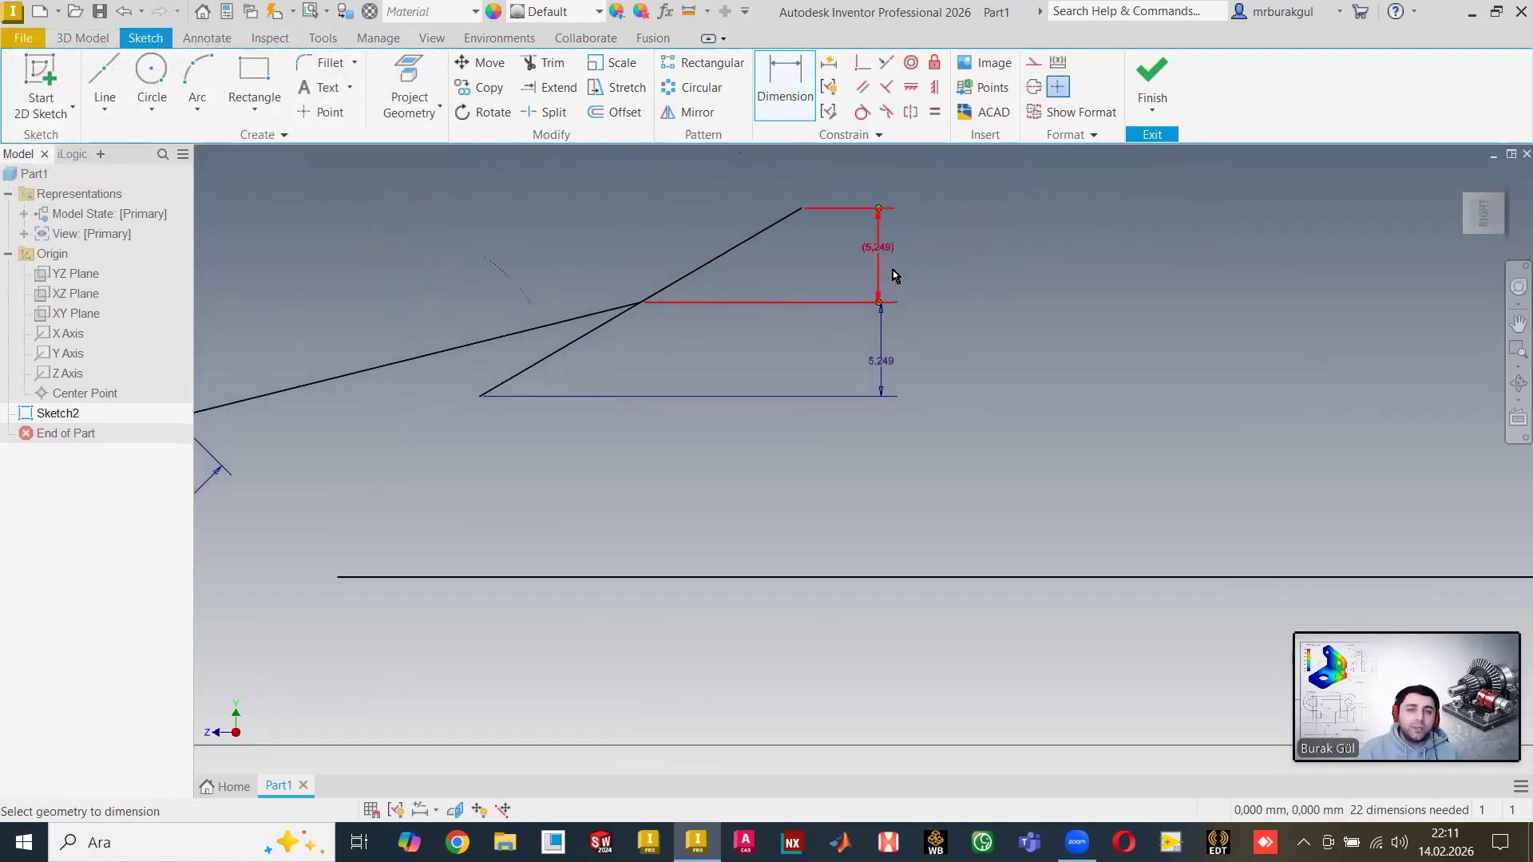
{"action": "scroll", "coordinate": [958, 263], "scroll_direction": "down", "scroll_amount": 3}
{"action": "scroll", "coordinate": [942, 288], "scroll_direction": "up", "scroll_amount": 4}
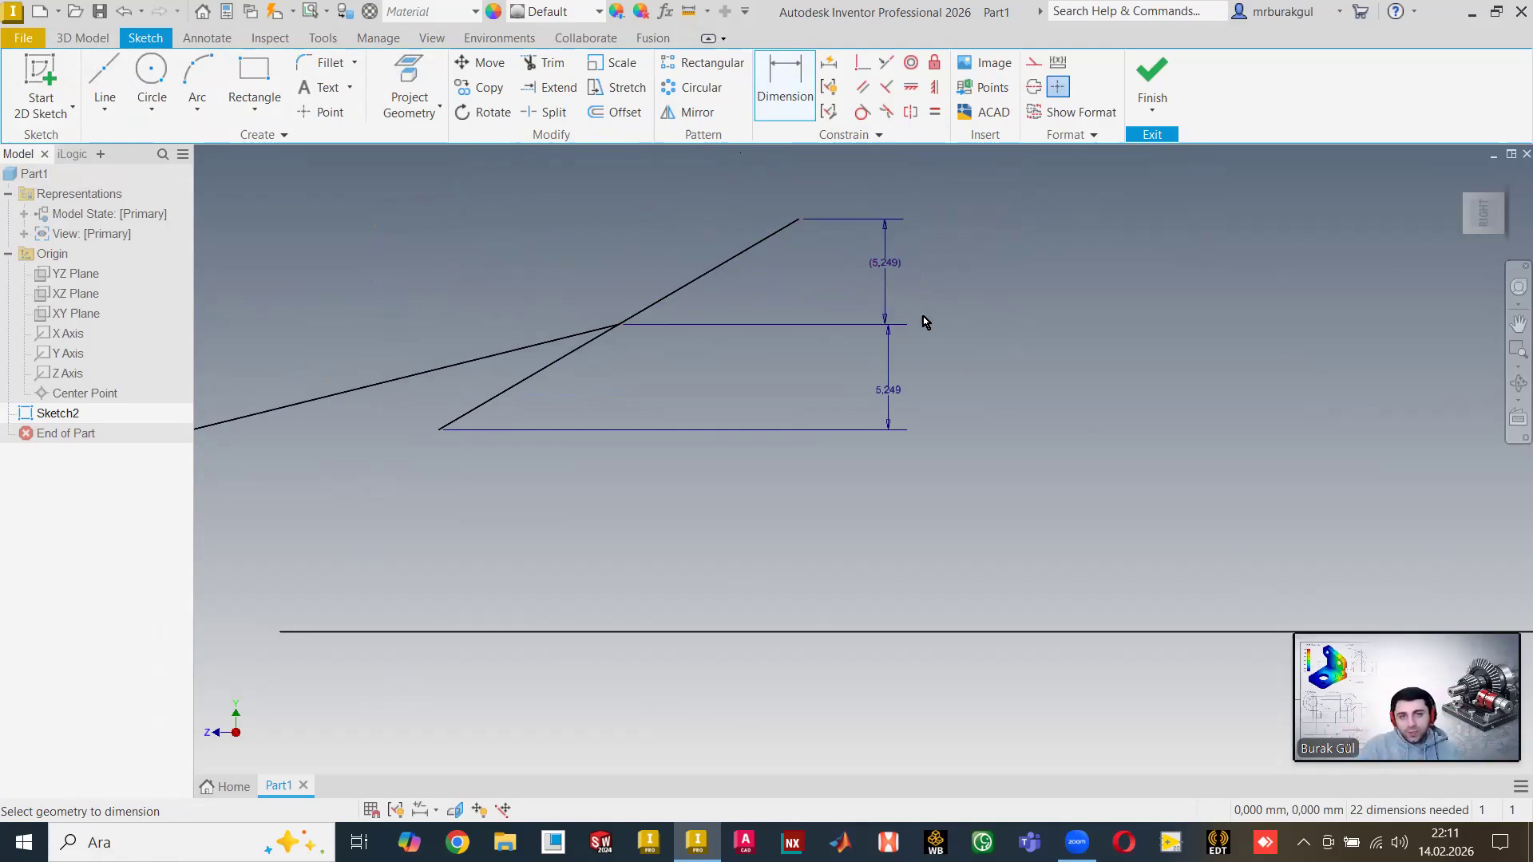
{"action": "scroll", "coordinate": [960, 326], "scroll_direction": "down", "scroll_amount": 3}
{"action": "middle_click_drag", "start_coordinate": [1029, 384], "coordinate": [1013, 344]}
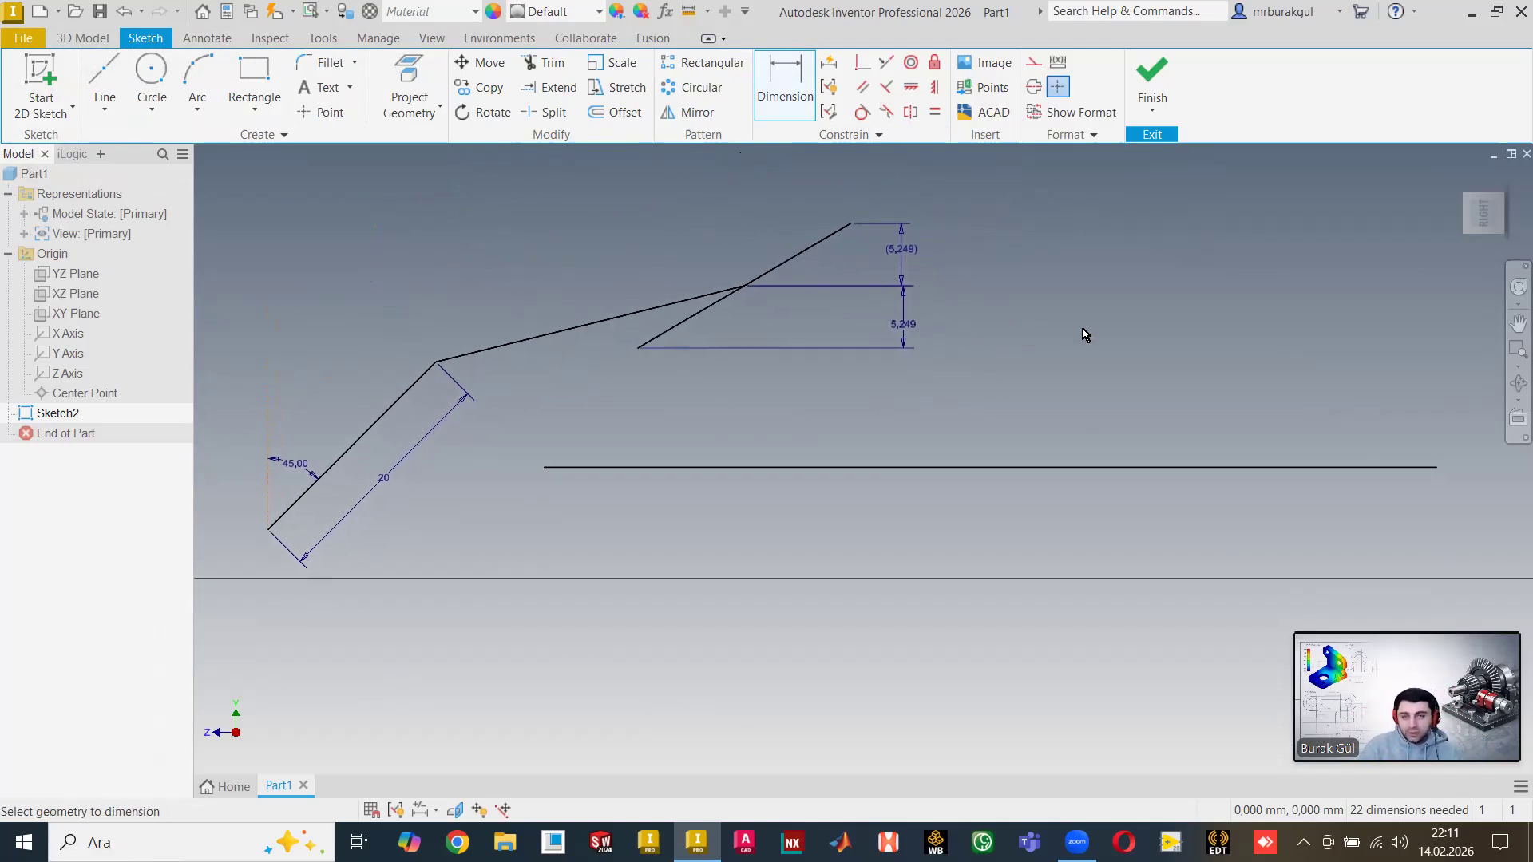
Draw a wavy control vertex spline with six vertices in an empty area above the horizontal axis line.
{"action": "scroll", "coordinate": [1170, 417], "scroll_direction": "down", "scroll_amount": 3}
{"action": "middle_click_drag", "start_coordinate": [1170, 416], "coordinate": [69, 398]}
{"action": "left_click", "coordinate": [104, 108]}
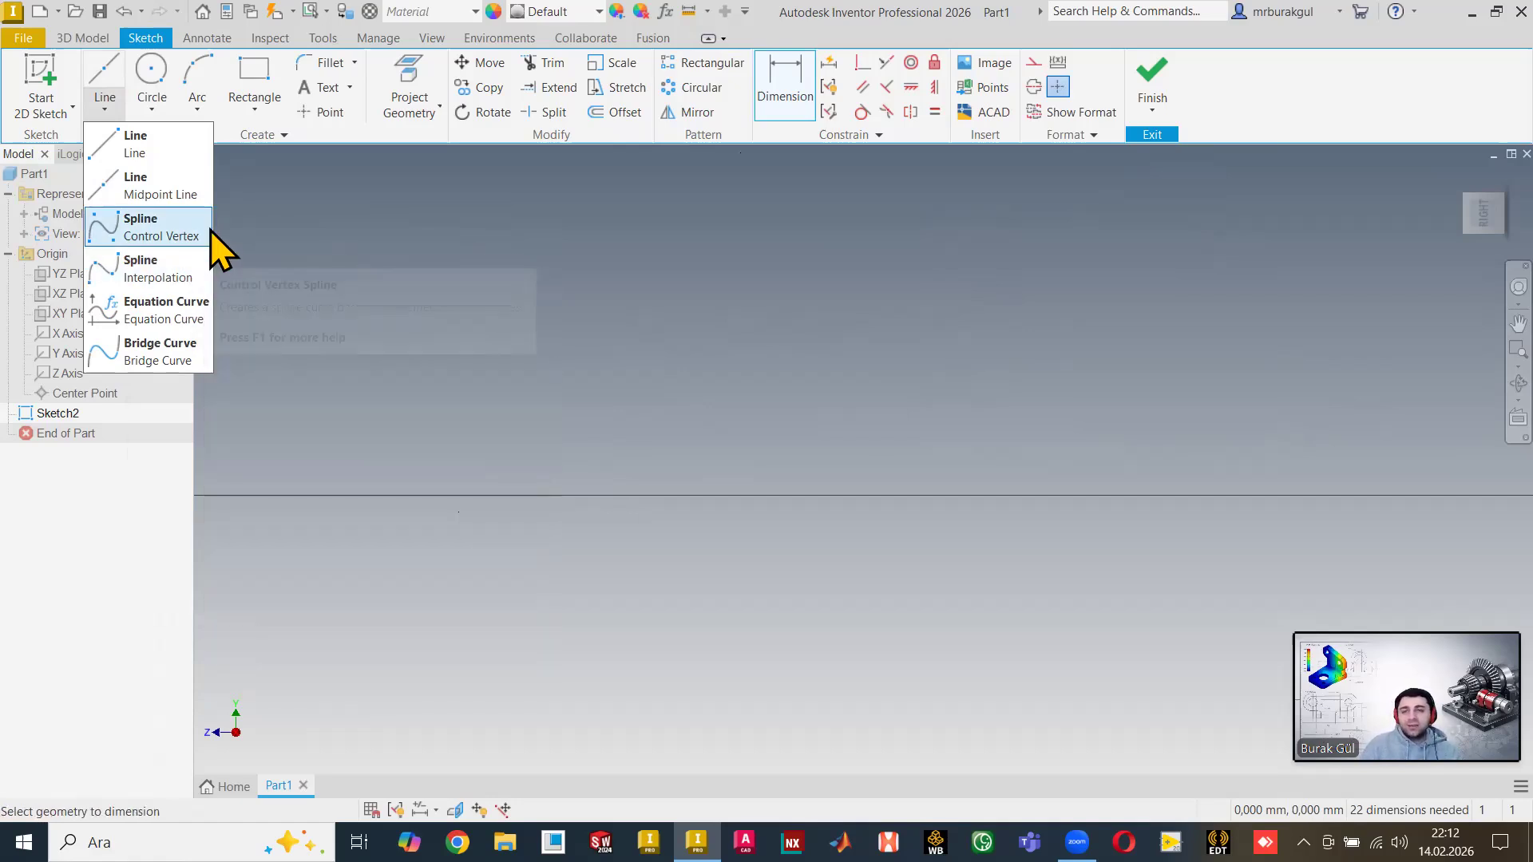
{"action": "left_click", "coordinate": [152, 226]}
{"action": "left_click", "coordinate": [352, 343]}
{"action": "left_click", "coordinate": [404, 284]}
{"action": "left_click", "coordinate": [609, 284]}
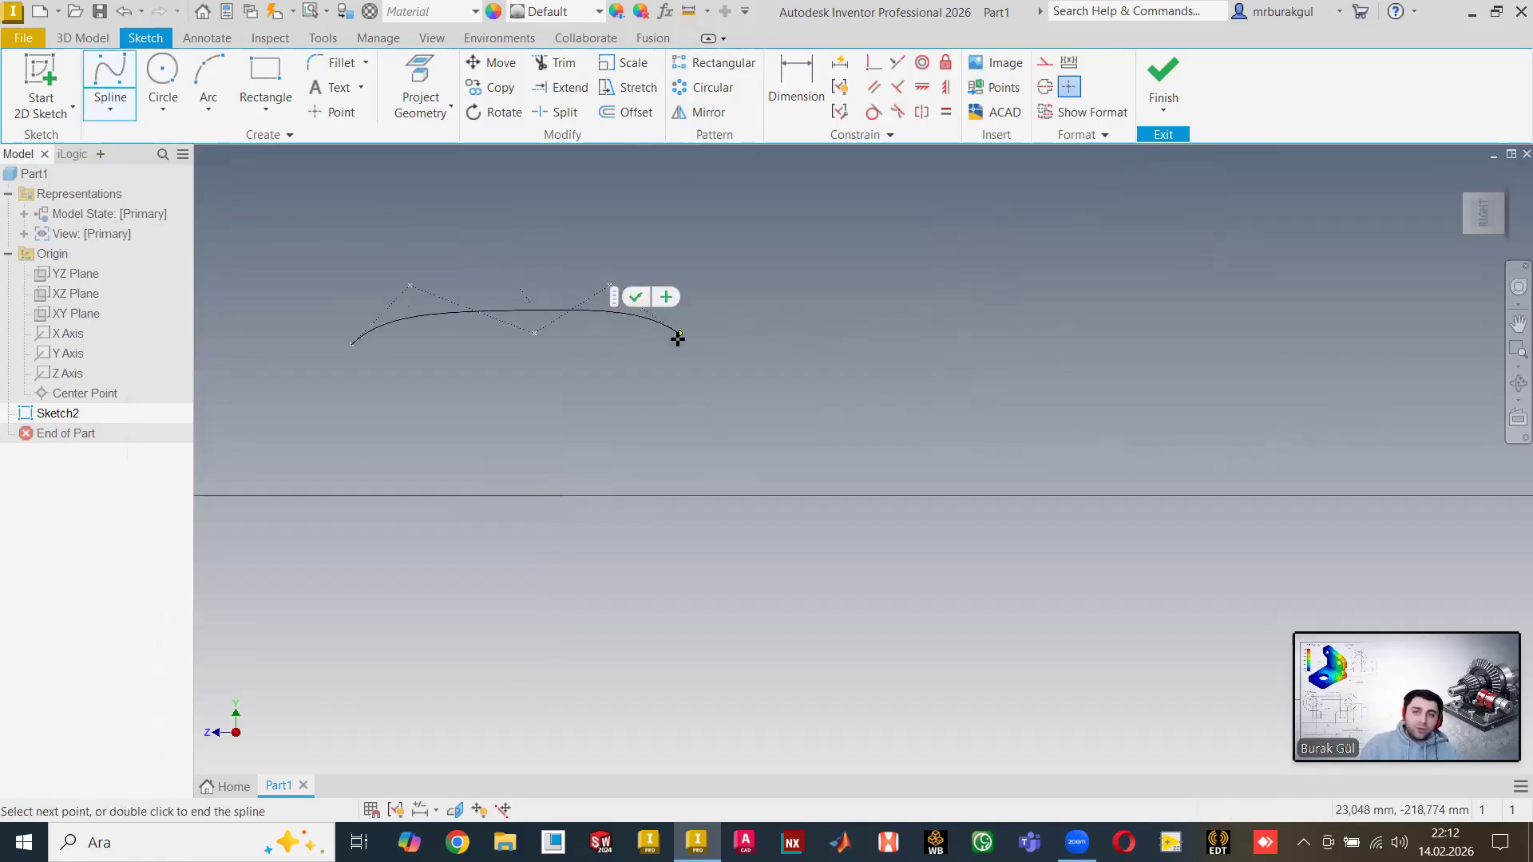
{"action": "left_click", "coordinate": [693, 344]}
{"action": "left_click", "coordinate": [781, 233]}
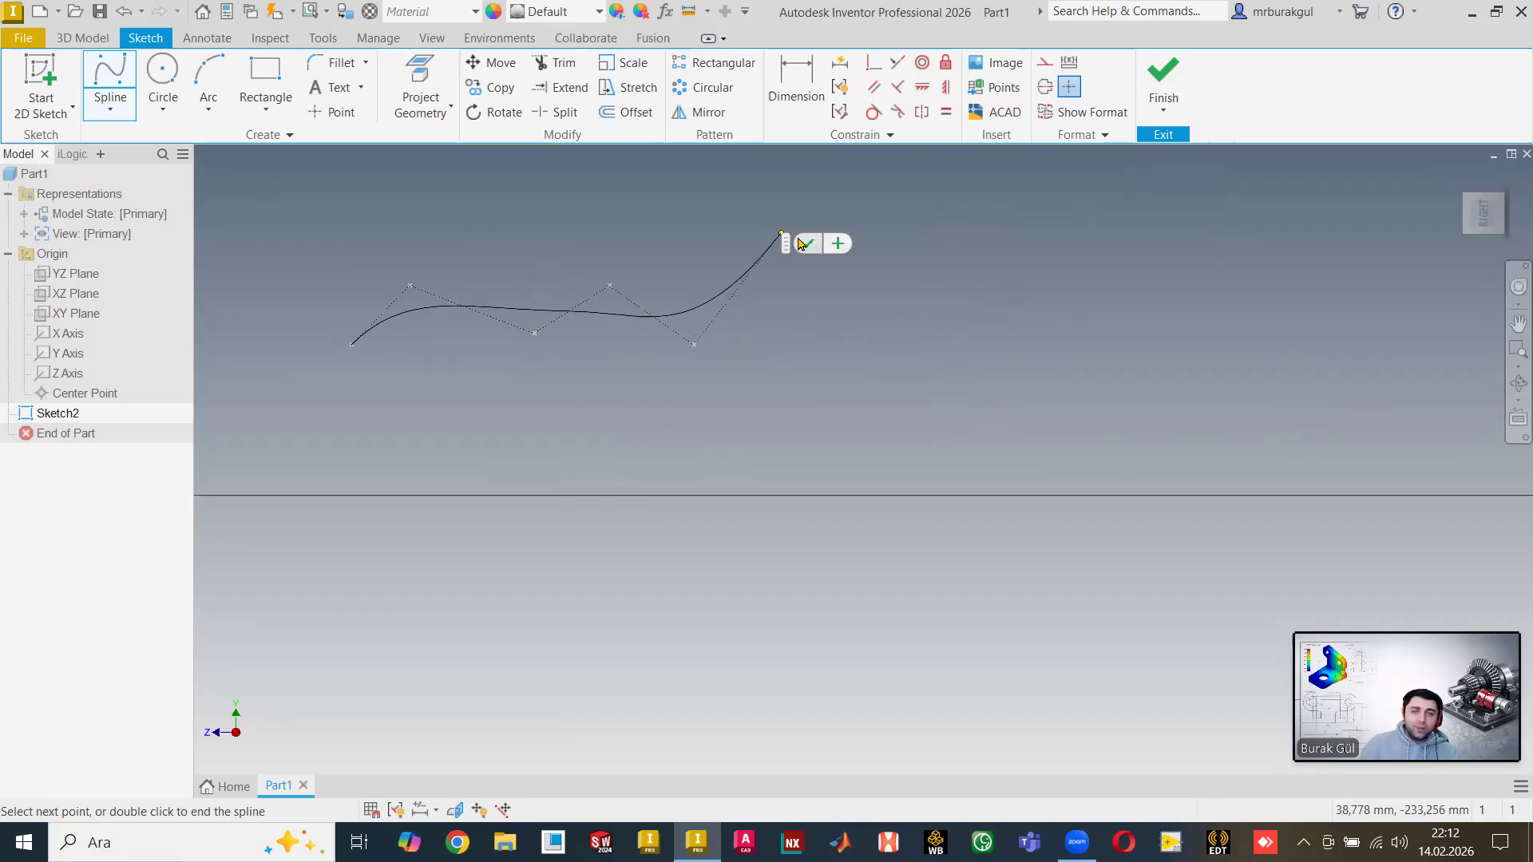
{"action": "left_click", "coordinate": [803, 243]}
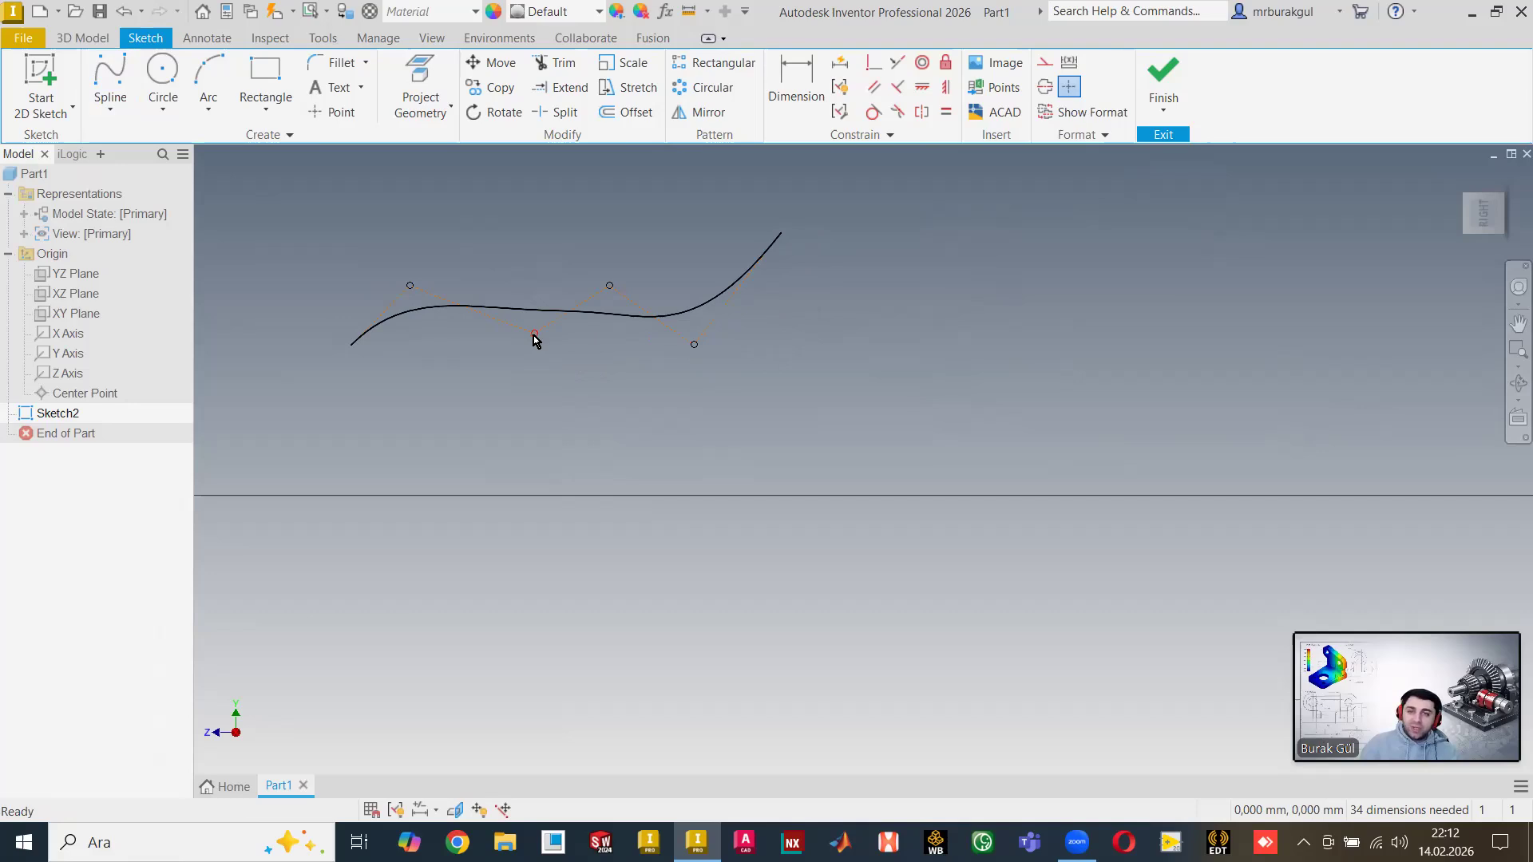
Reshape the control vertex spline by moving its third vertex down, fourth up, fifth down and outward, and its last endpoint outward.
{"action": "left_click_drag", "start_coordinate": [534, 334], "coordinate": [570, 401]}
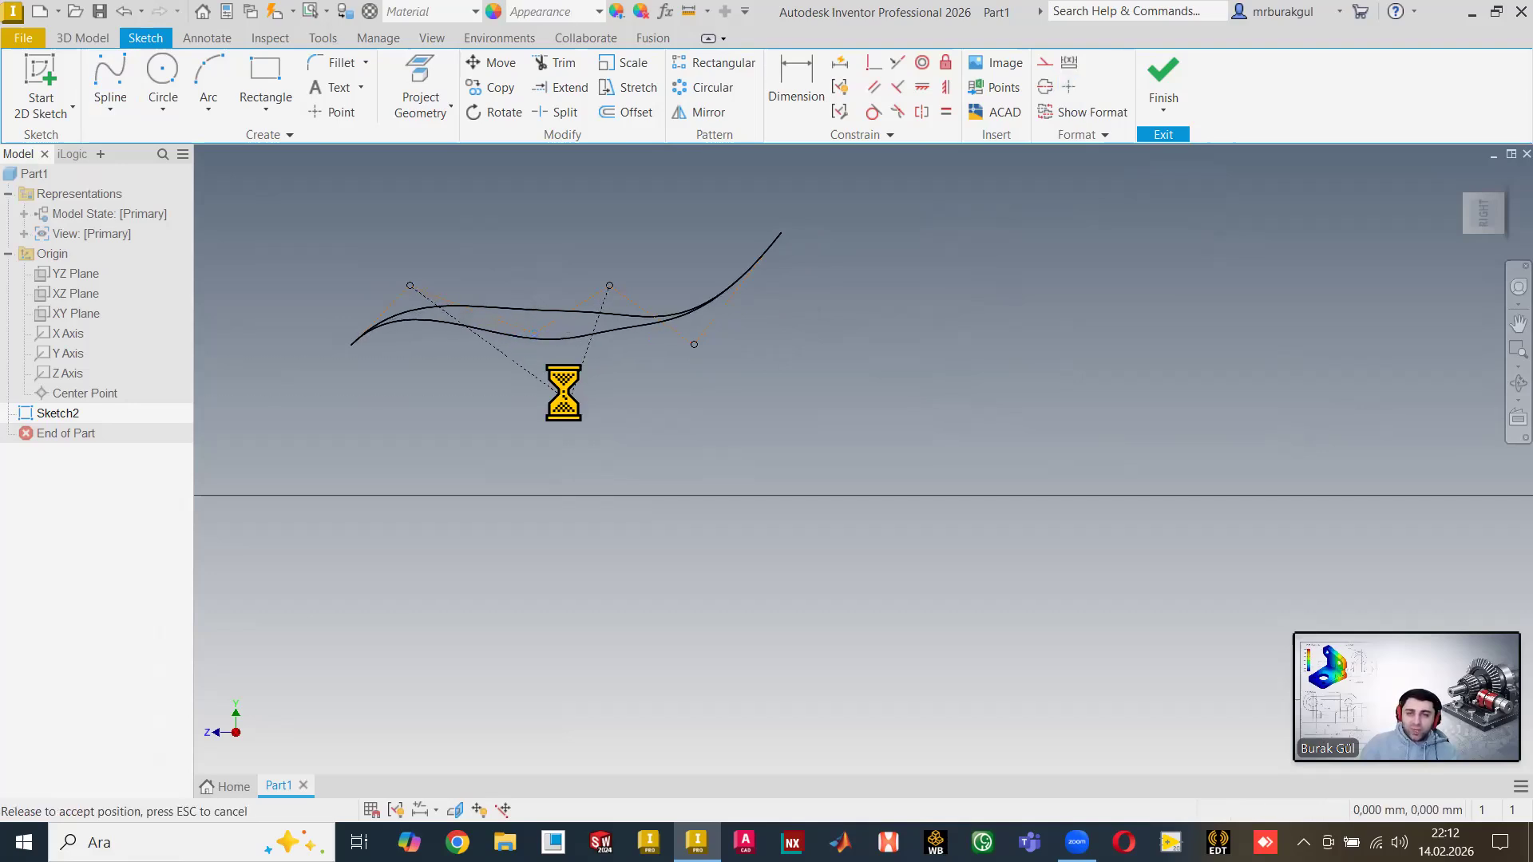
{"action": "left_click_drag", "start_coordinate": [609, 282], "coordinate": [594, 177]}
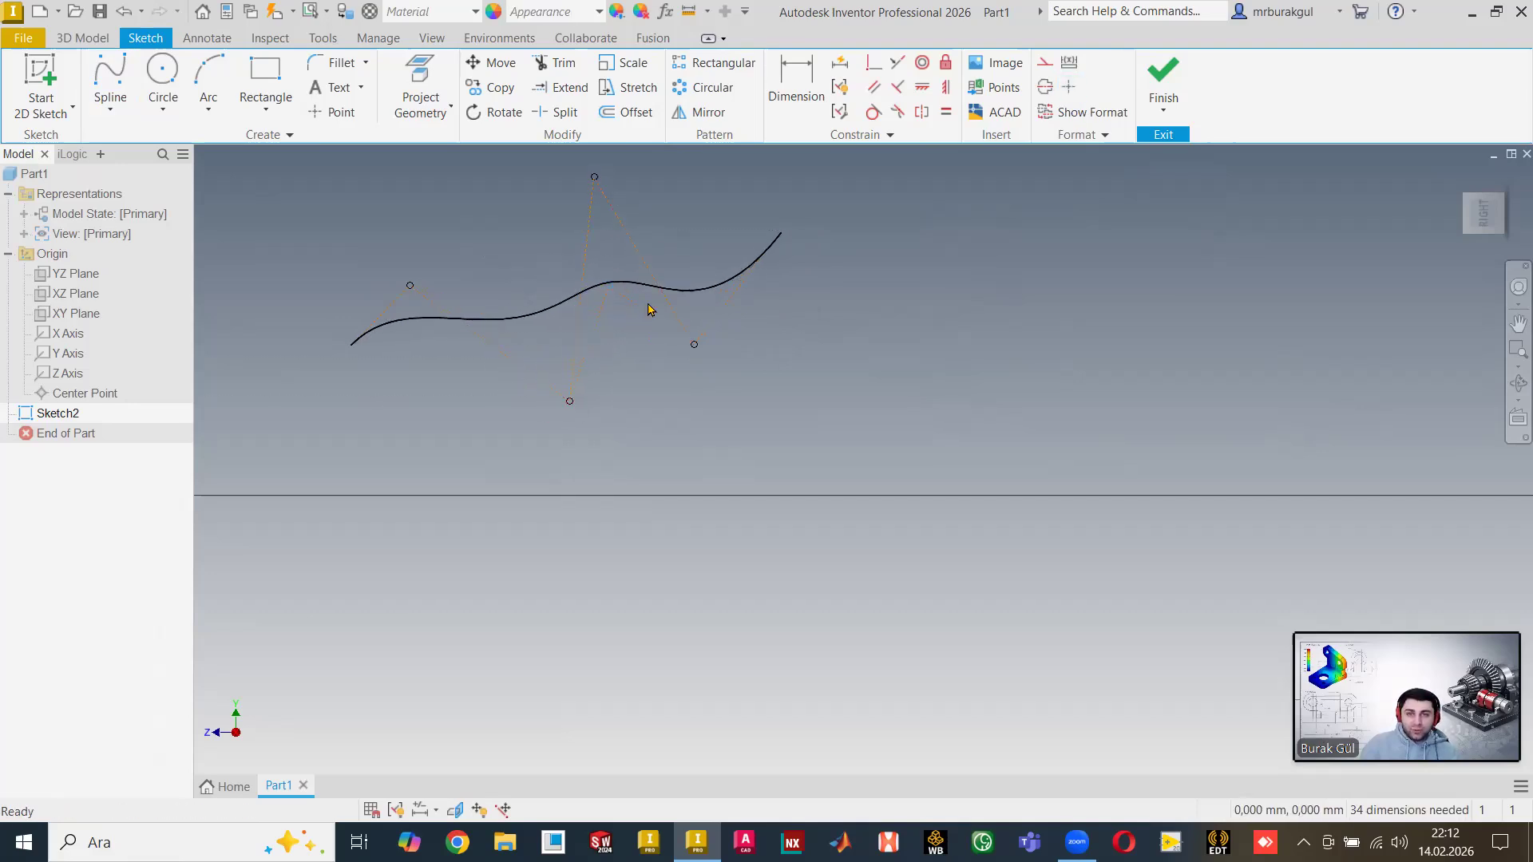
{"action": "left_click_drag", "start_coordinate": [702, 356], "coordinate": [762, 423]}
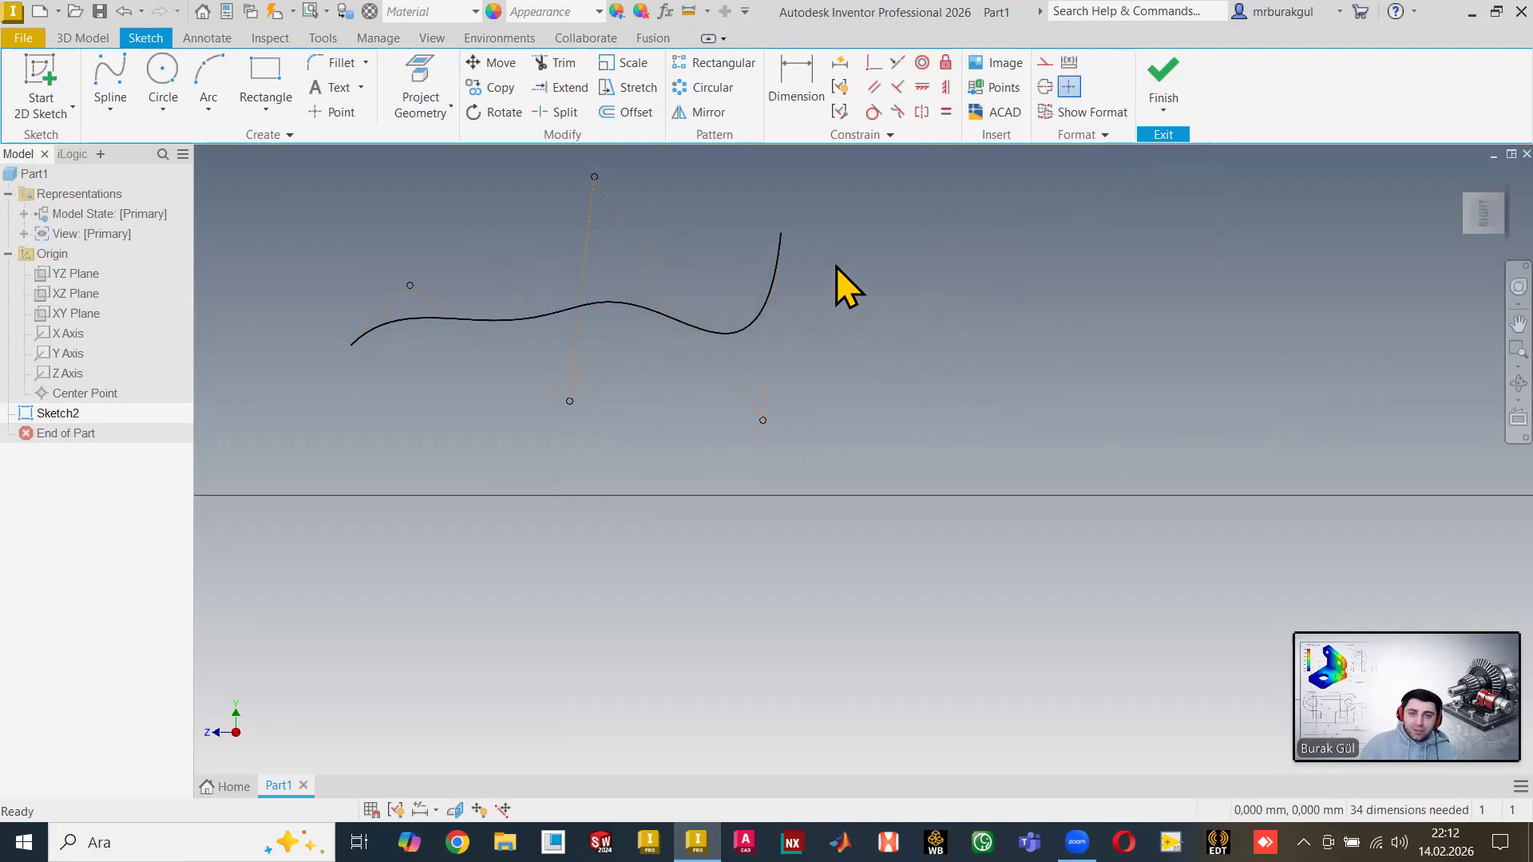
{"action": "left_click_drag", "start_coordinate": [780, 233], "coordinate": [882, 222]}
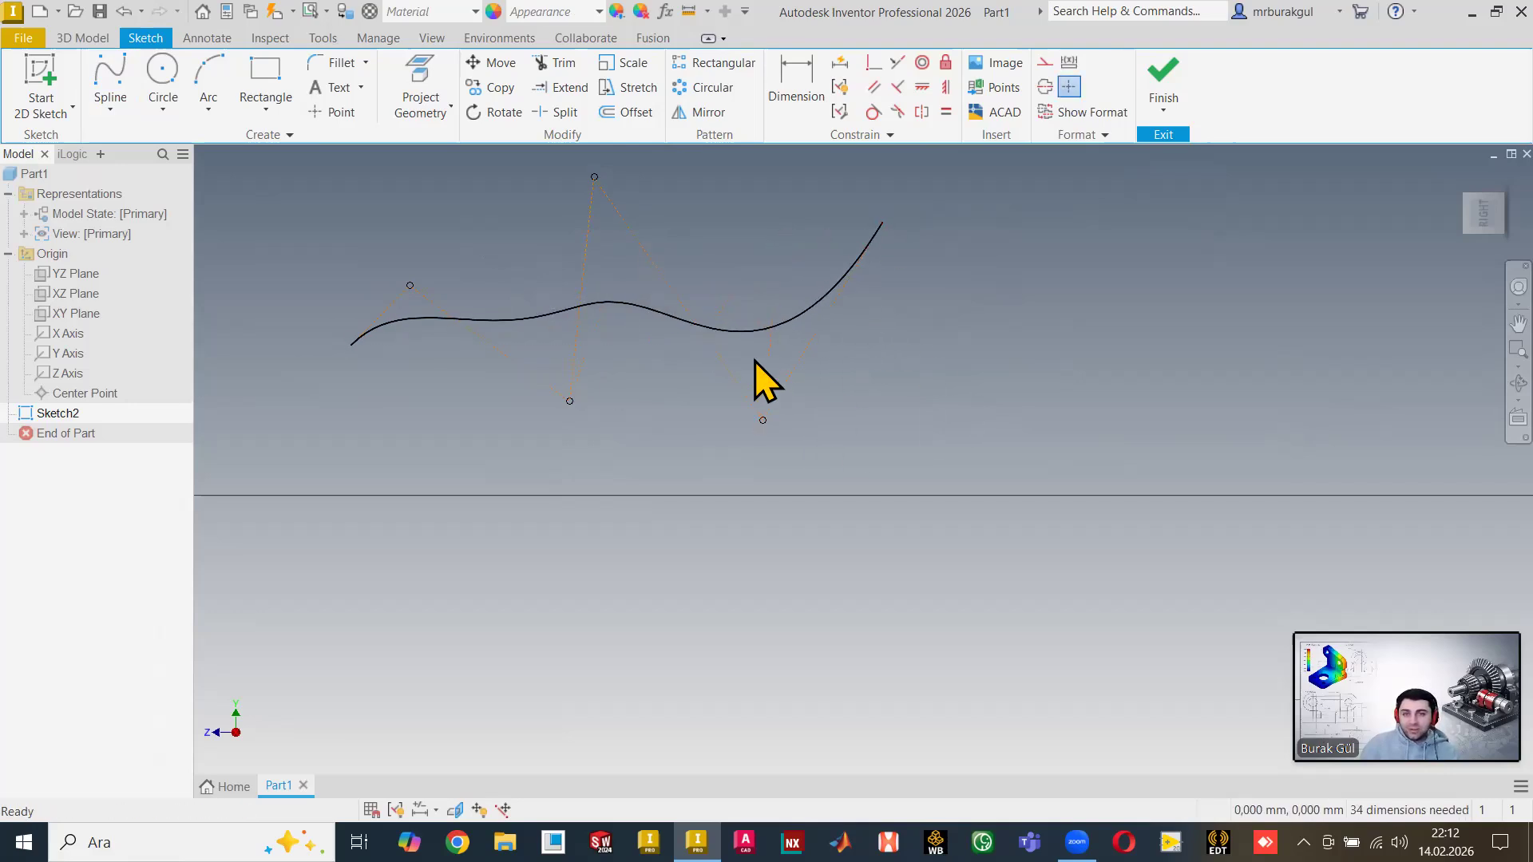
Draw a wavy interpolation spline through five fit points below the horizontal axis line and select it to show its handles.
{"action": "left_click", "coordinate": [110, 109]}
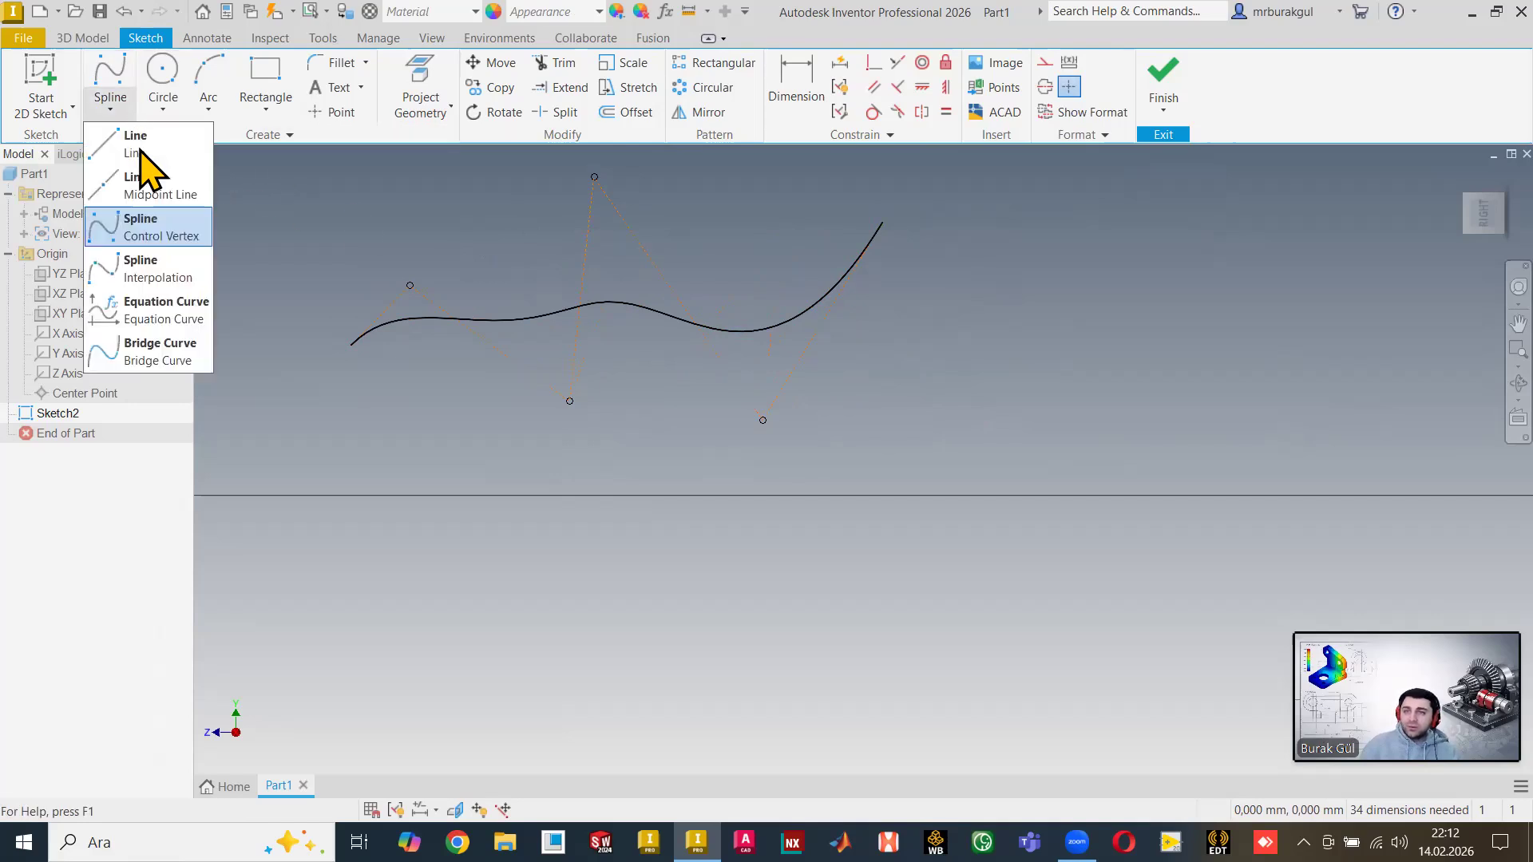
{"action": "left_click", "coordinate": [148, 270]}
{"action": "left_click", "coordinate": [341, 661]}
{"action": "left_click", "coordinate": [485, 547]}
{"action": "left_click", "coordinate": [694, 632]}
{"action": "left_click", "coordinate": [834, 565]}
{"action": "left_click", "coordinate": [939, 582]}
{"action": "left_click", "coordinate": [965, 589]}
{"action": "key", "text": "Escape"}
{"action": "left_click", "coordinate": [821, 573]}
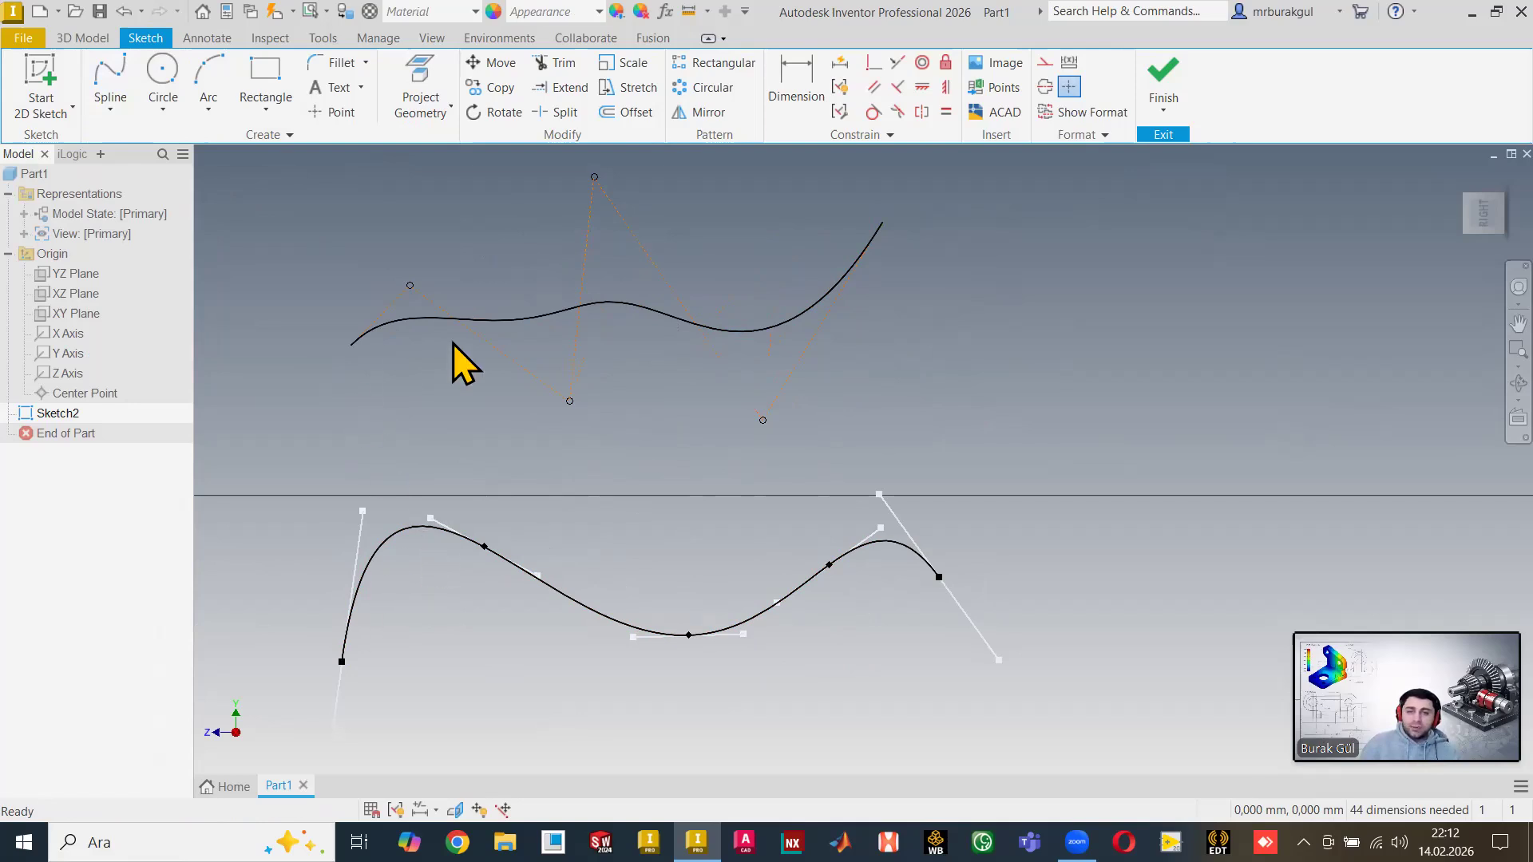
Dimension the vertical distance between the interpolation spline's first and second fit points as 20 mm.
{"action": "left_click", "coordinate": [797, 84]}
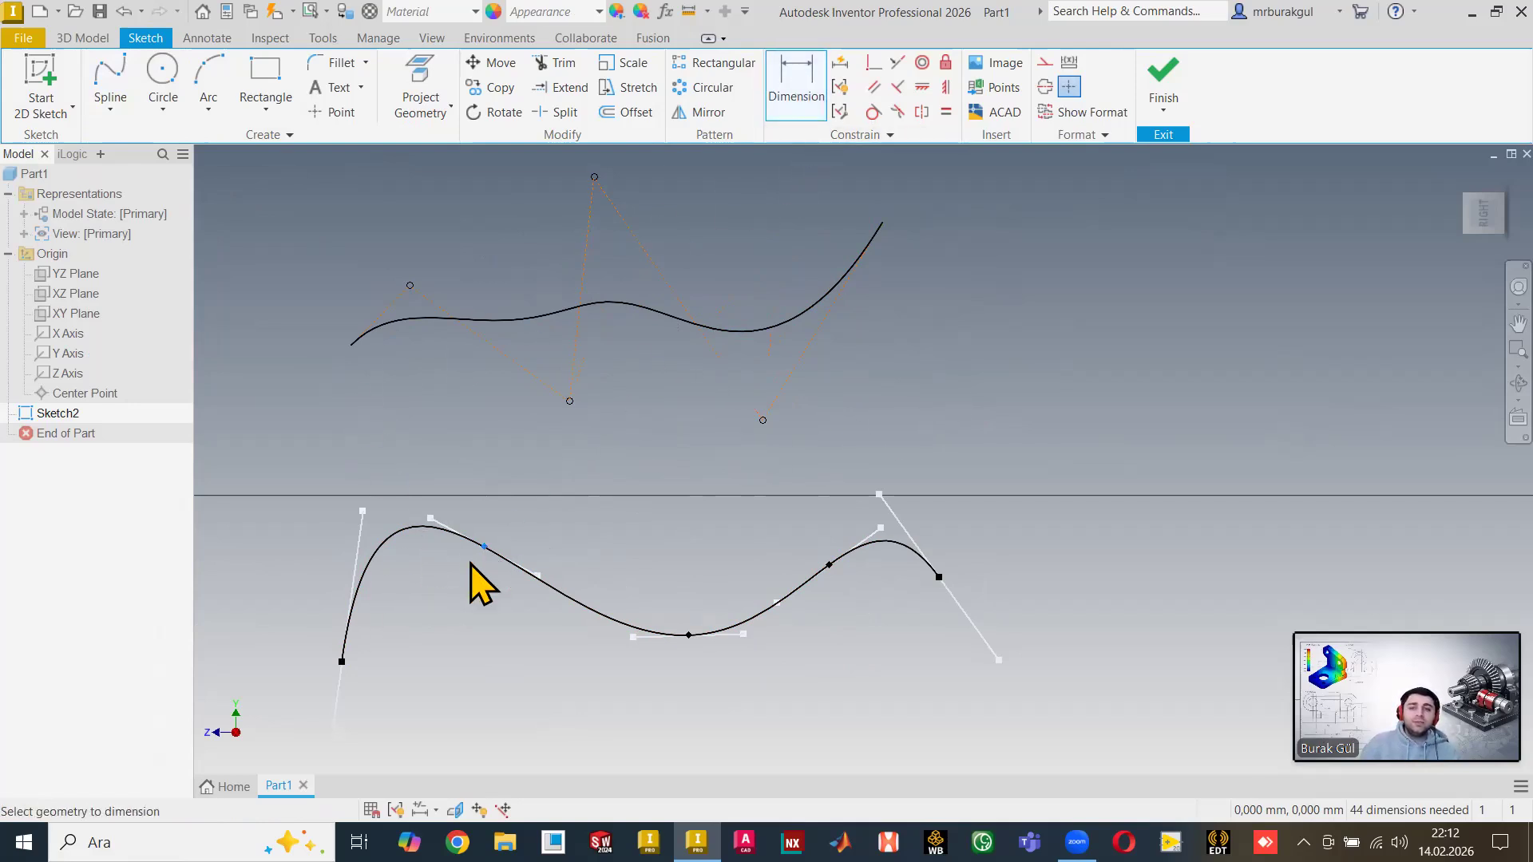
{"action": "left_click", "coordinate": [342, 662]}
{"action": "left_click", "coordinate": [248, 585]}
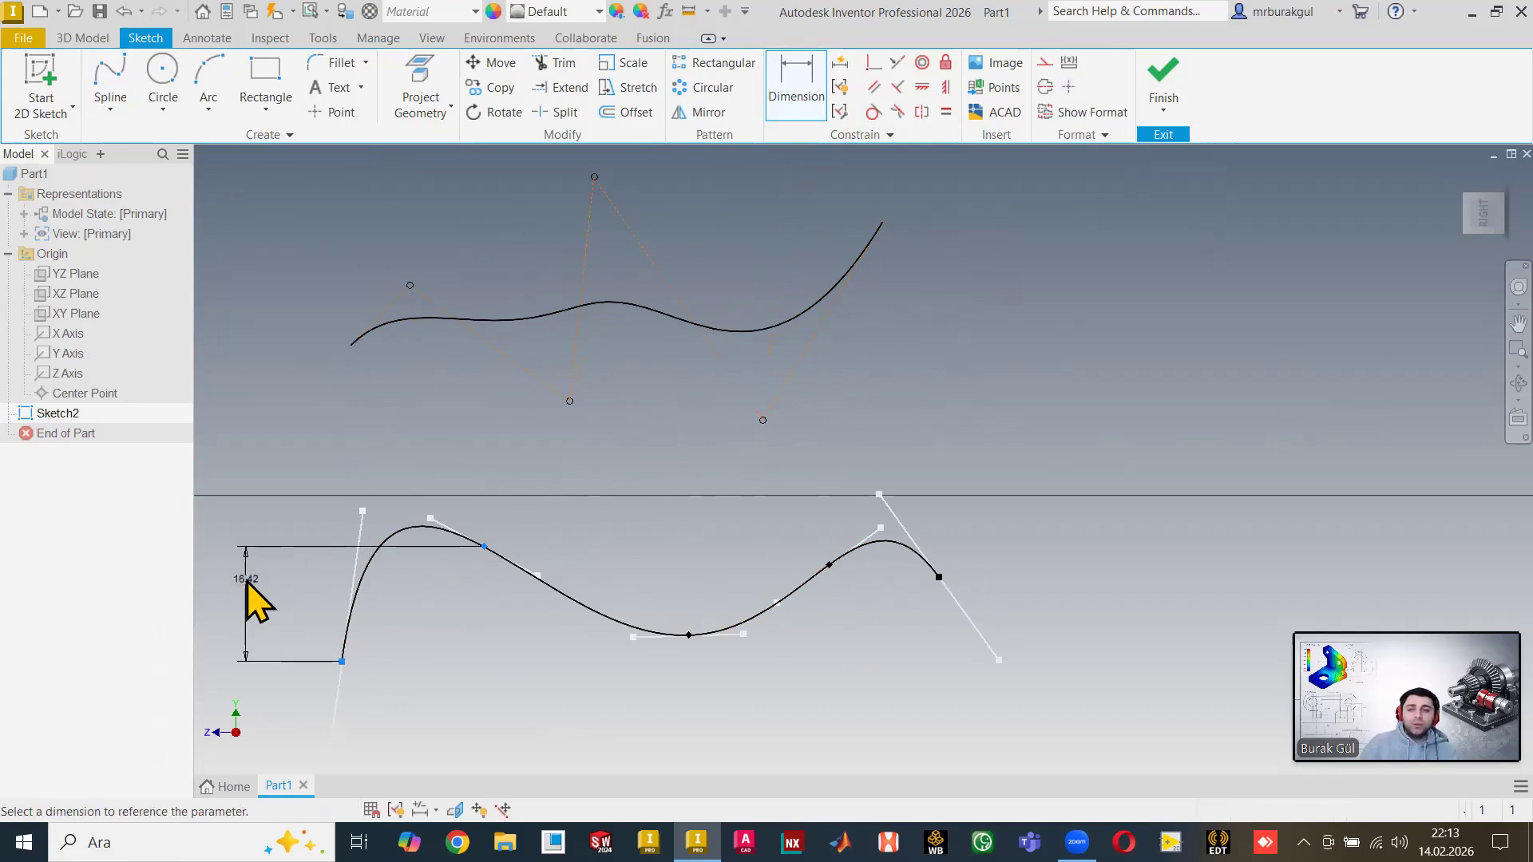
{"action": "type", "text": "20"}
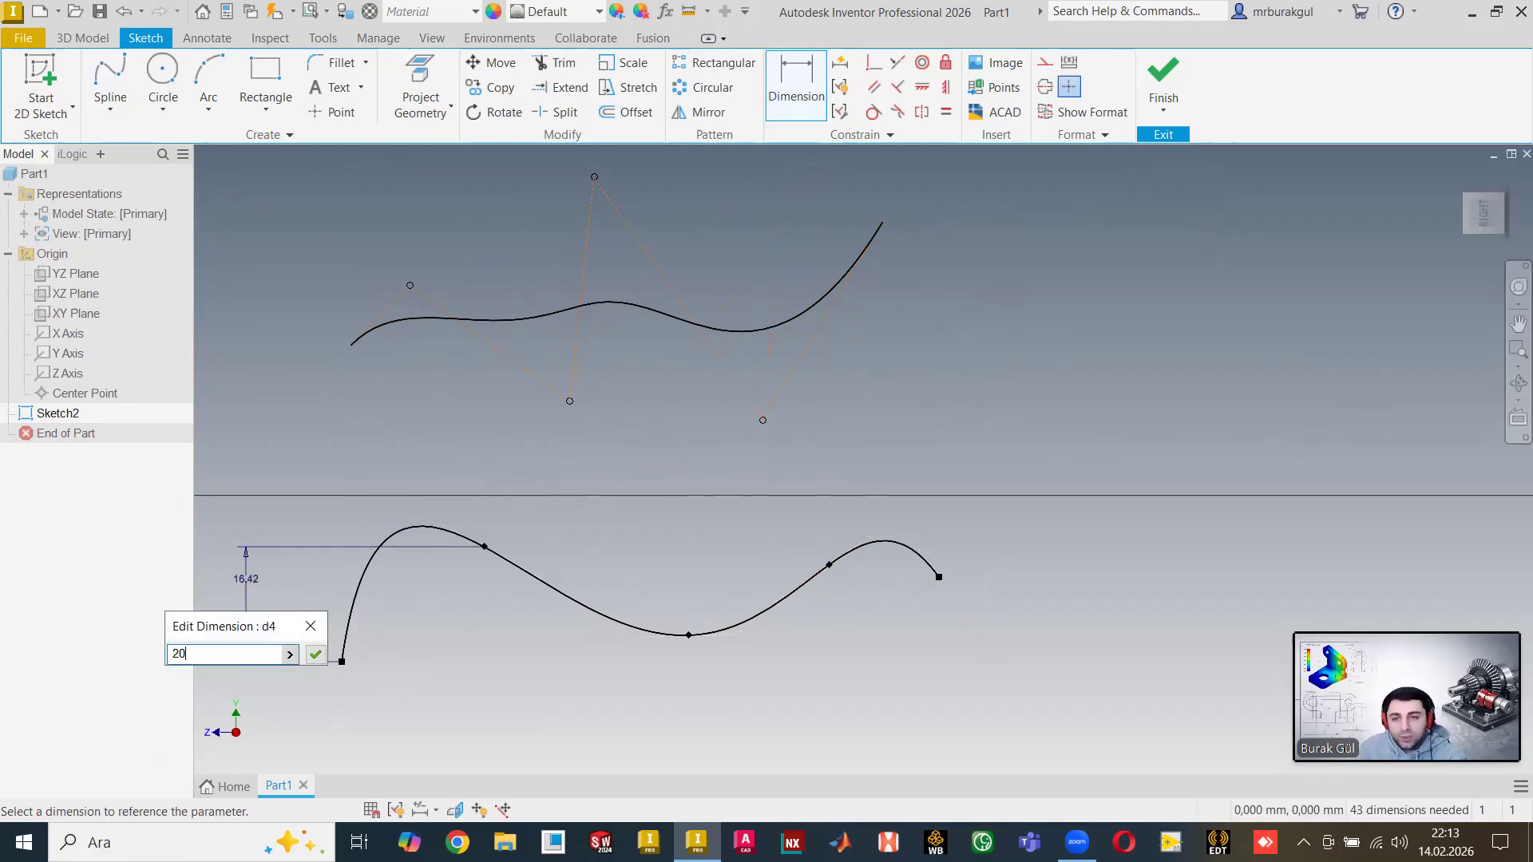
{"action": "key", "text": "Return"}
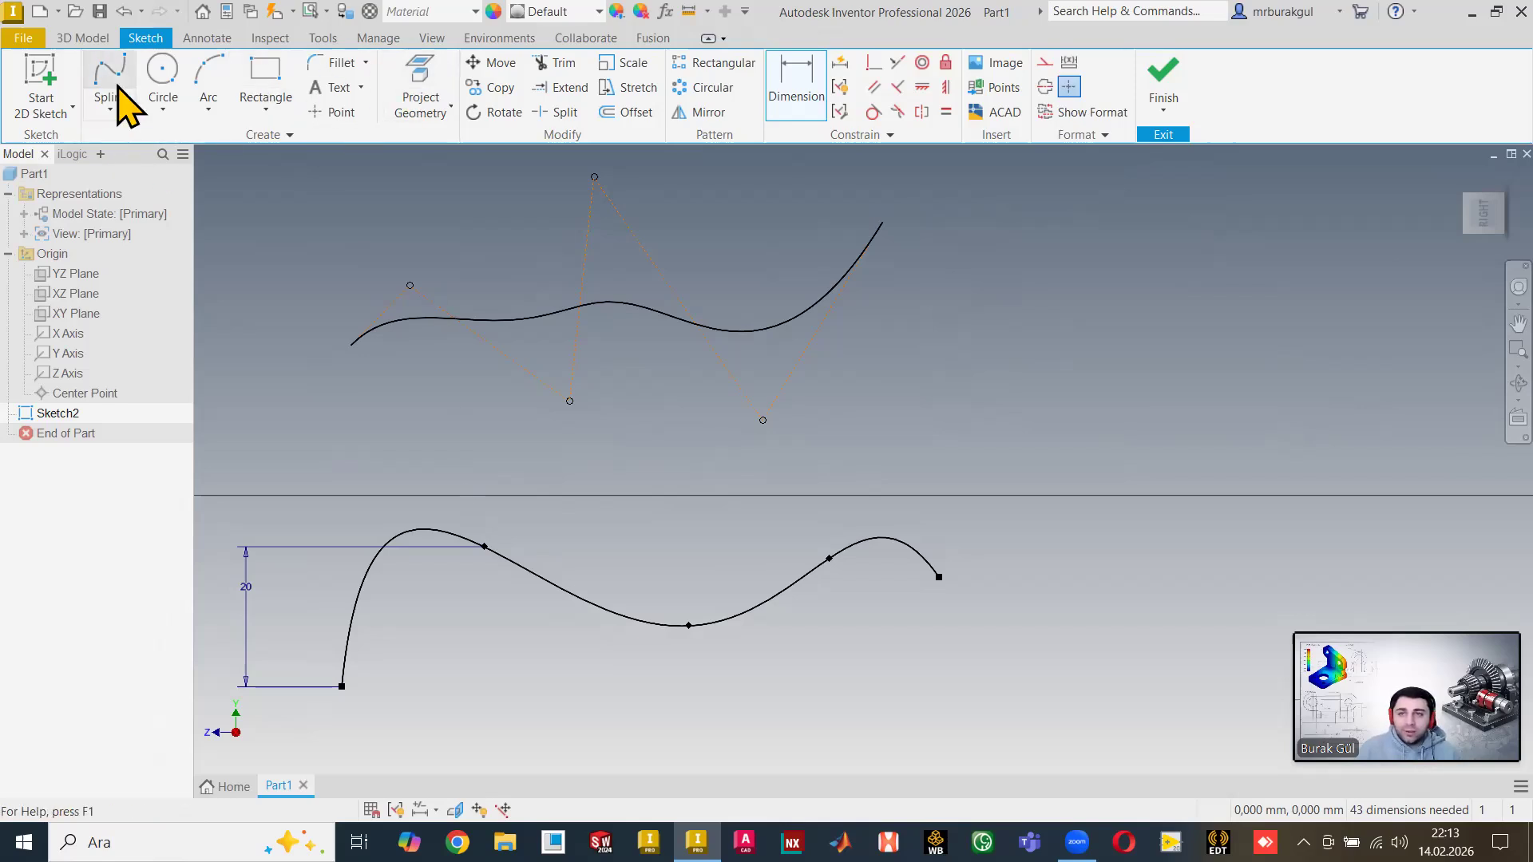
Dimension the vertical distance between the control vertex spline's start point and second vertex as 20 mm.
{"action": "left_click", "coordinate": [349, 347]}
{"action": "left_click", "coordinate": [244, 334]}
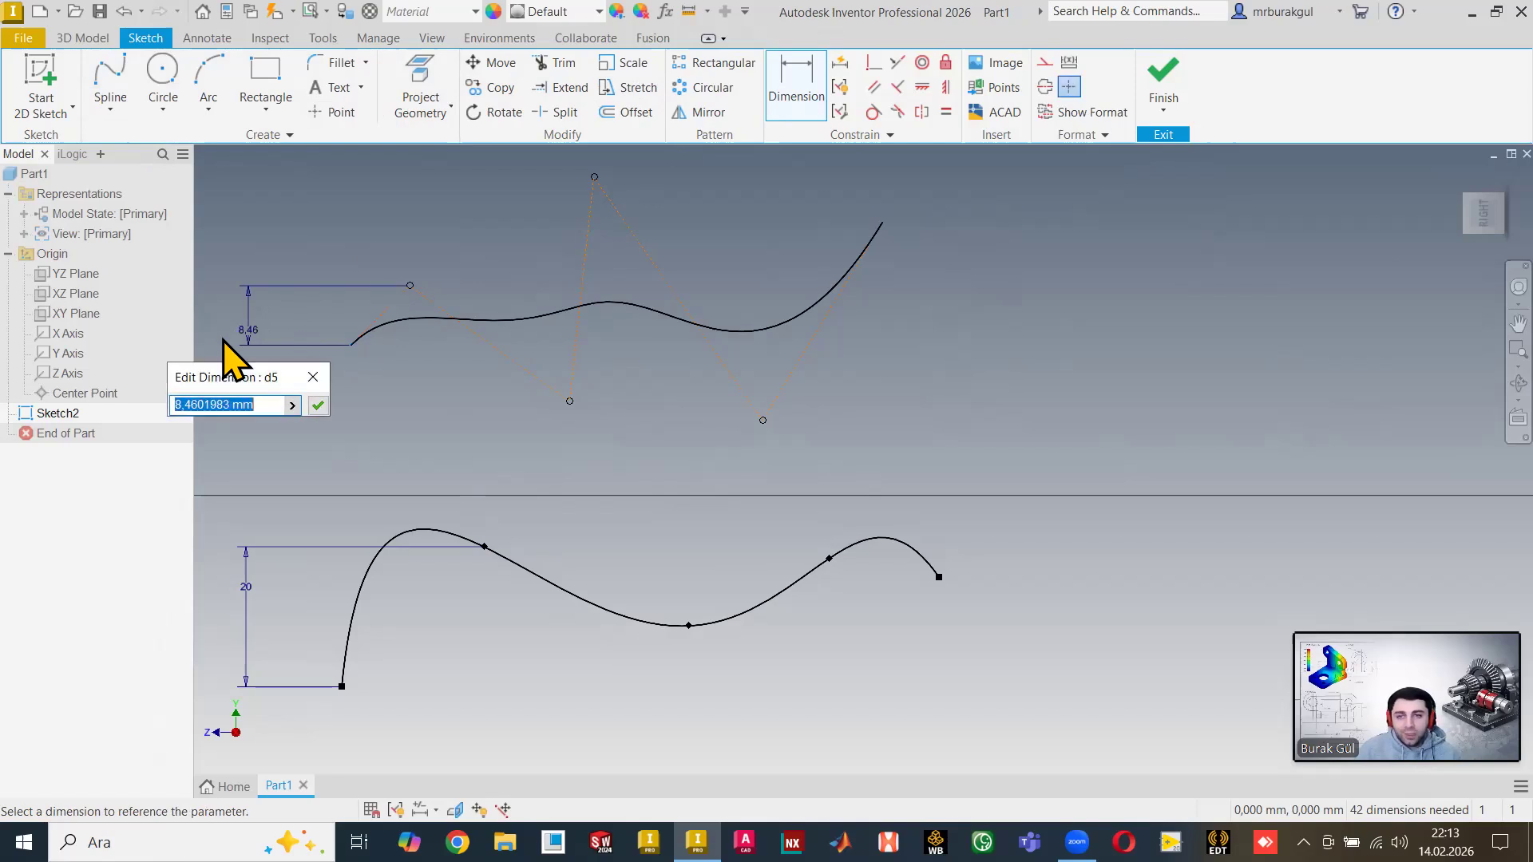
{"action": "type", "text": "20"}
{"action": "key", "text": "Return"}
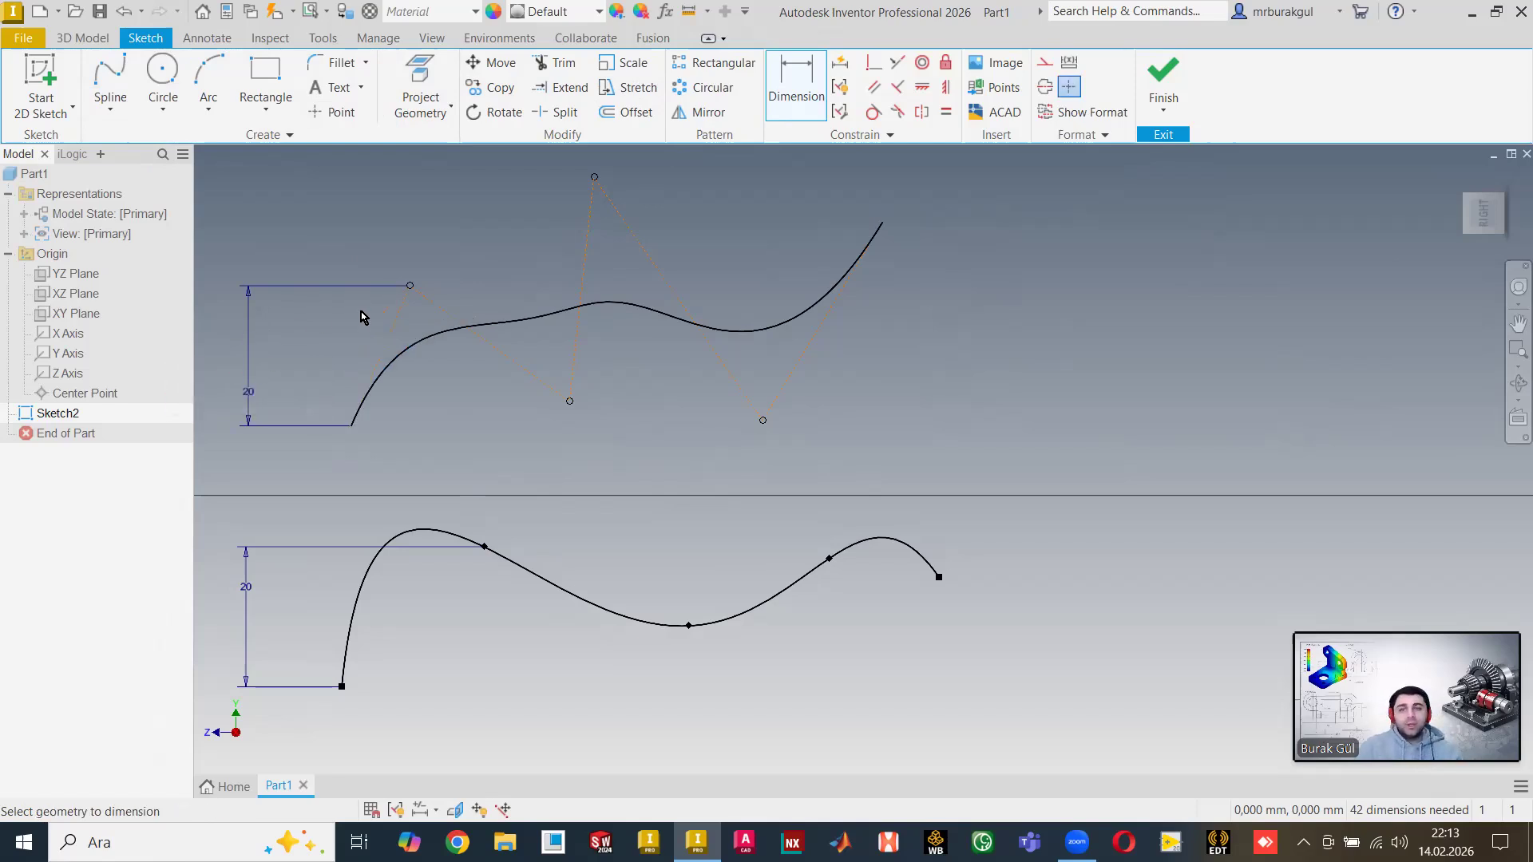
Exit the Dimension command and adjust the tangent handle at the interpolation spline's second fit point until it is nearly horizontal.
{"action": "left_click", "coordinate": [484, 547]}
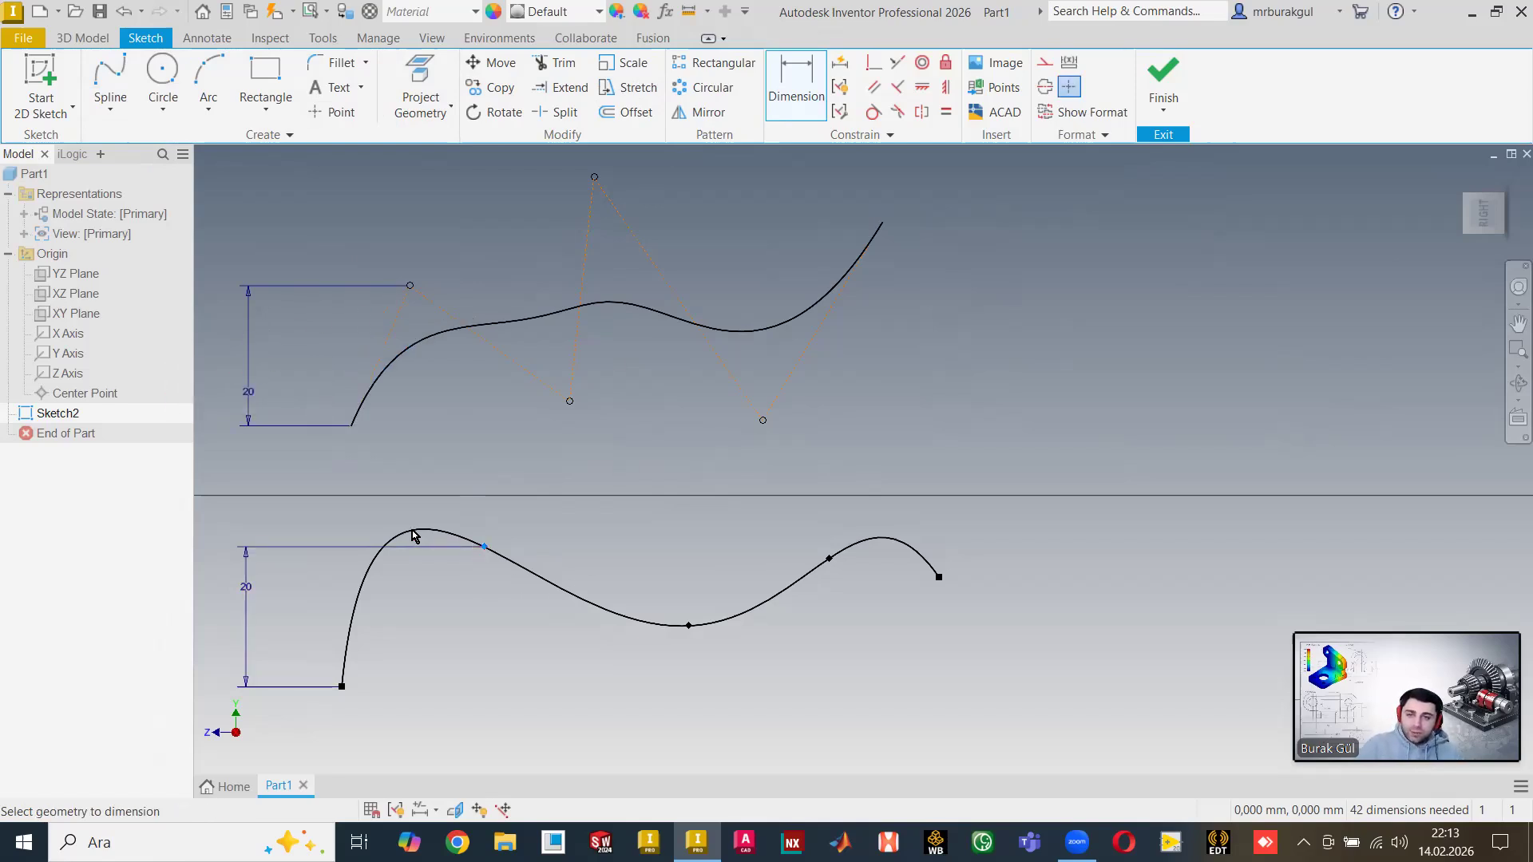
{"action": "key", "text": "Escape"}
{"action": "left_click_drag", "start_coordinate": [420, 531], "coordinate": [447, 567]}
{"action": "left_click", "coordinate": [526, 594]}
{"action": "left_click_drag", "start_coordinate": [458, 557], "coordinate": [429, 584]}
{"action": "left_click", "coordinate": [560, 638]}
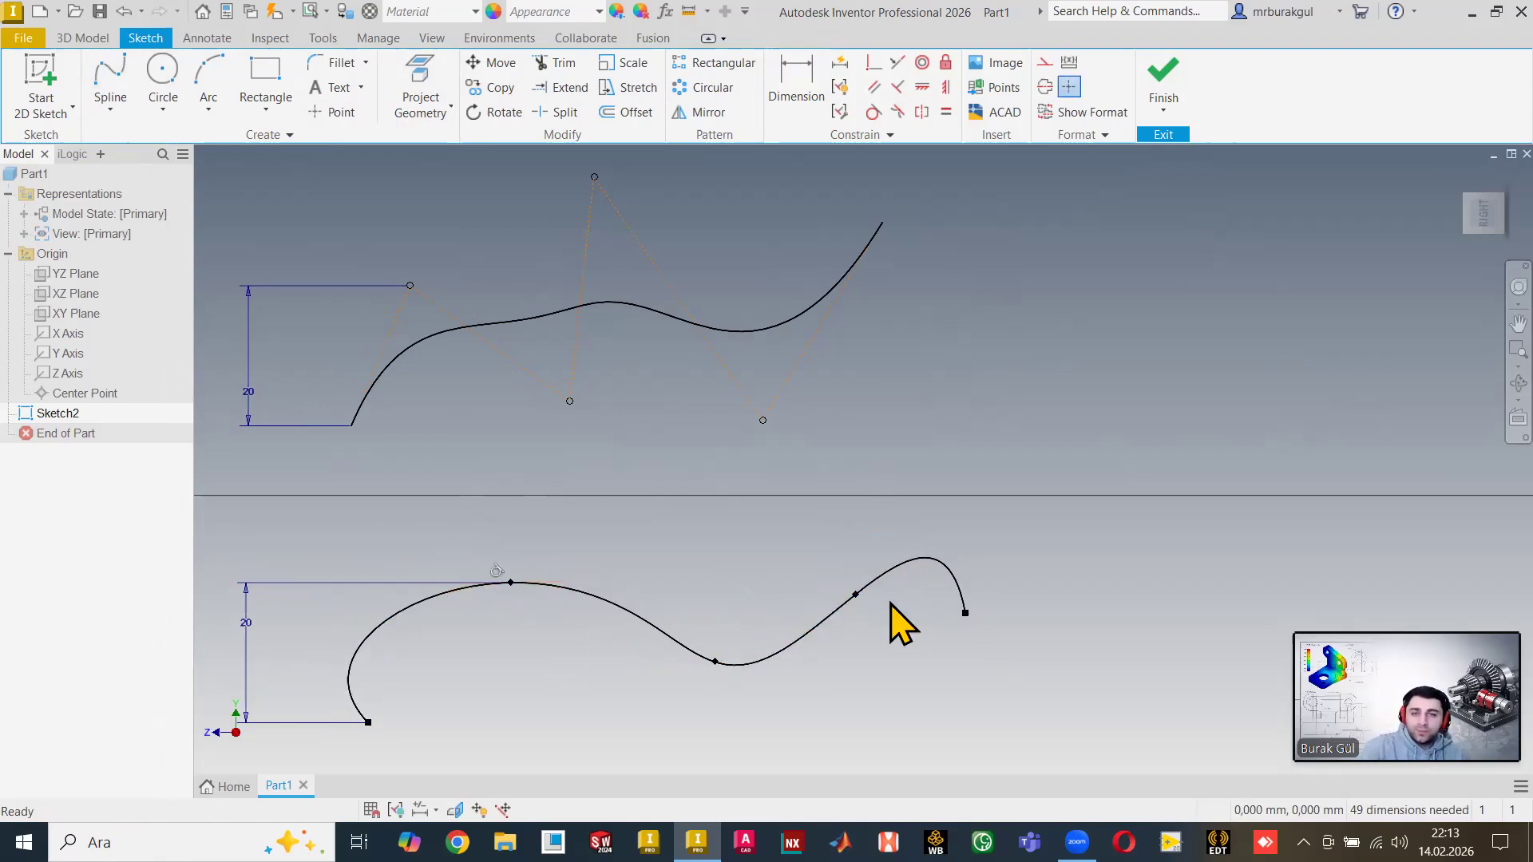
Move the interpolation spline's fourth fit point downward and inspect the tangent handle at its second fit point.
{"action": "left_click_drag", "start_coordinate": [852, 595], "coordinate": [882, 647]}
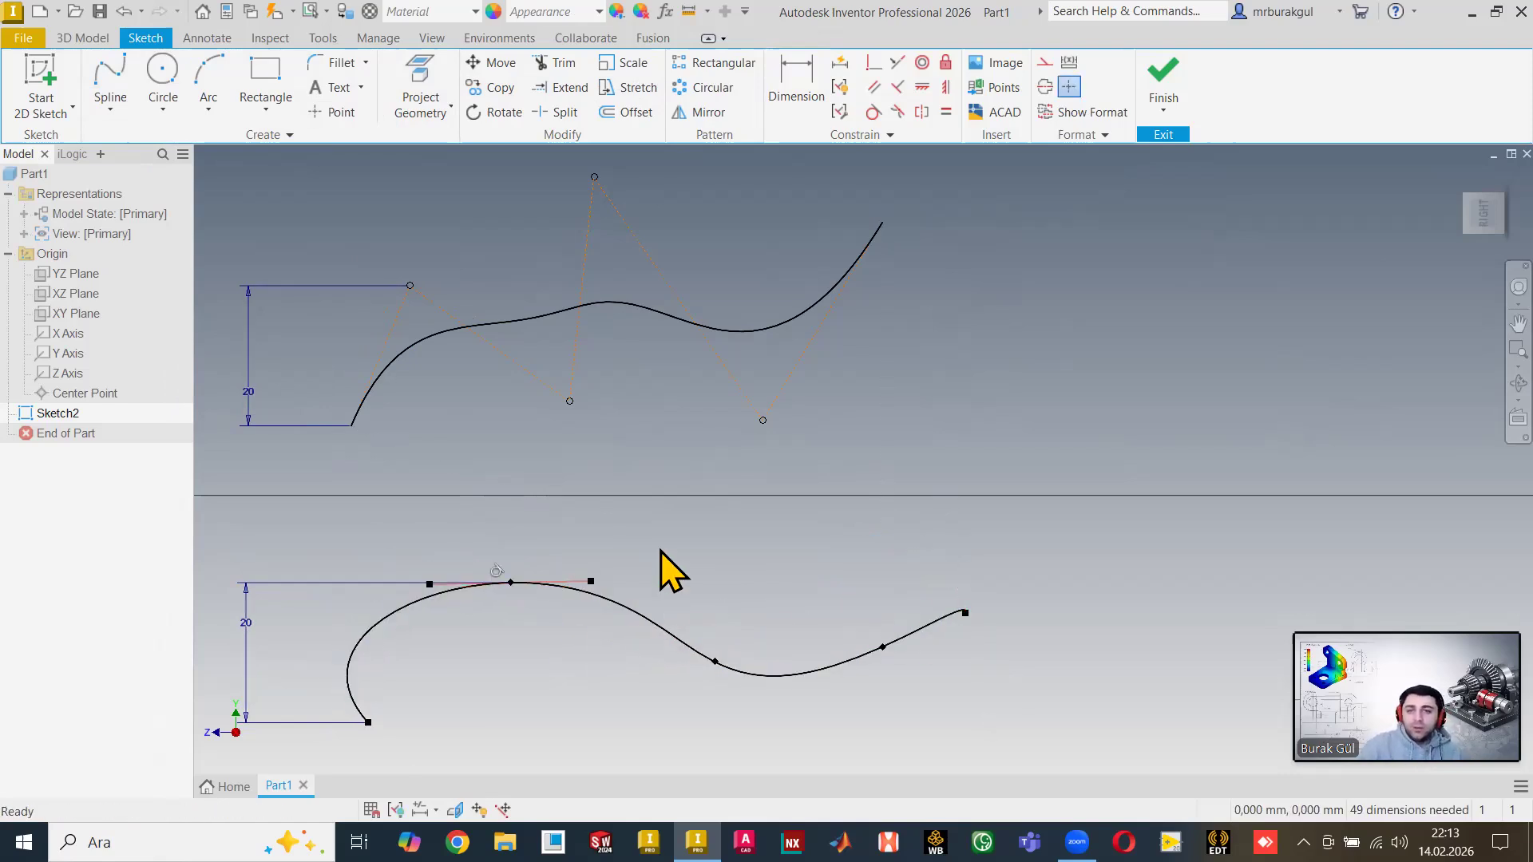
{"action": "left_click", "coordinate": [510, 585]}
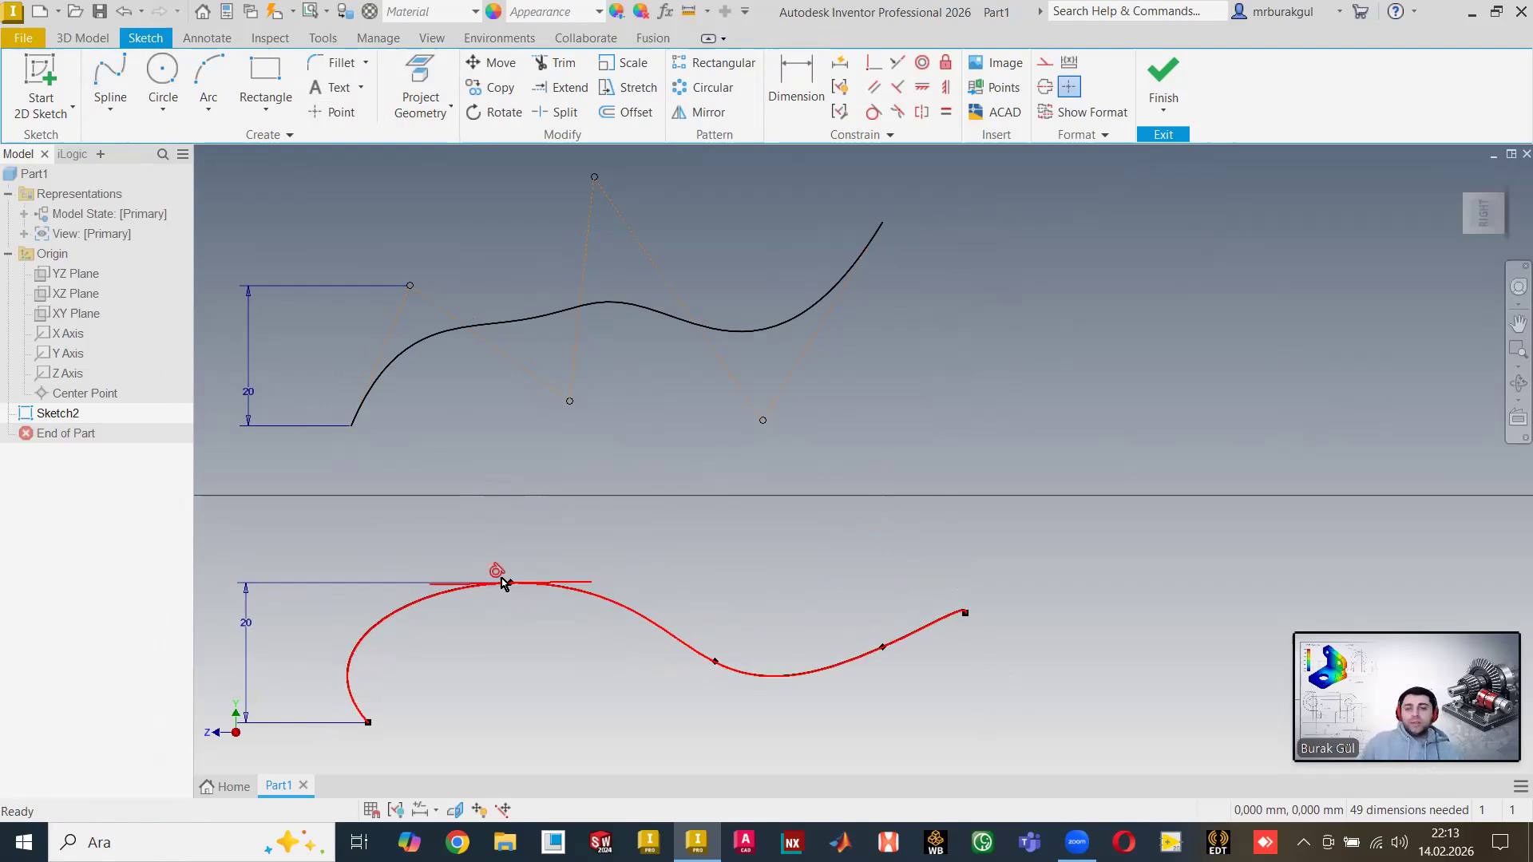
{"action": "left_click", "coordinate": [598, 633]}
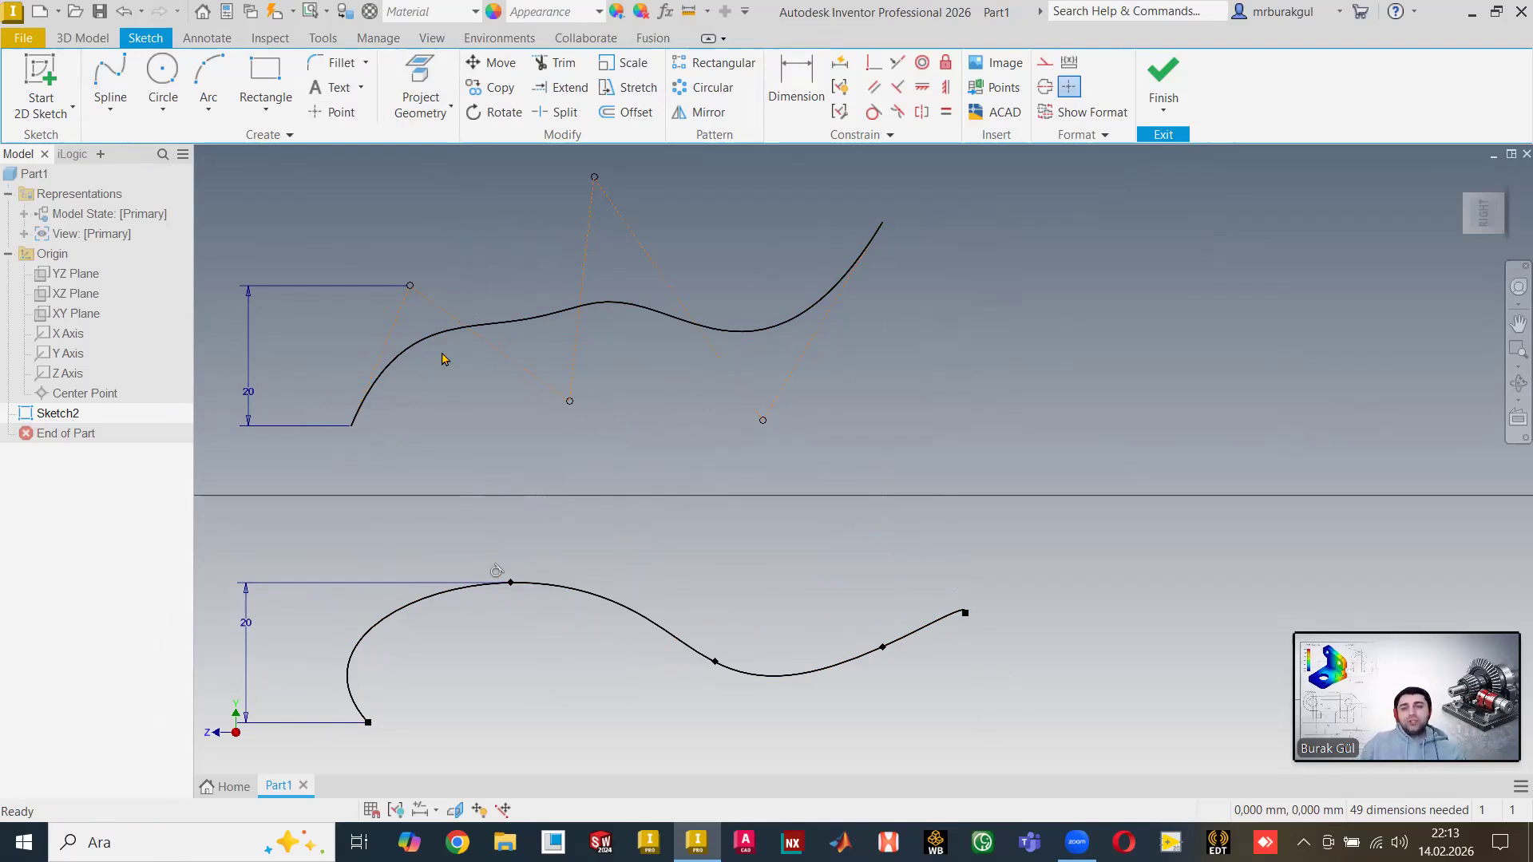
{"action": "left_click_drag", "start_coordinate": [369, 243], "coordinate": [474, 323]}
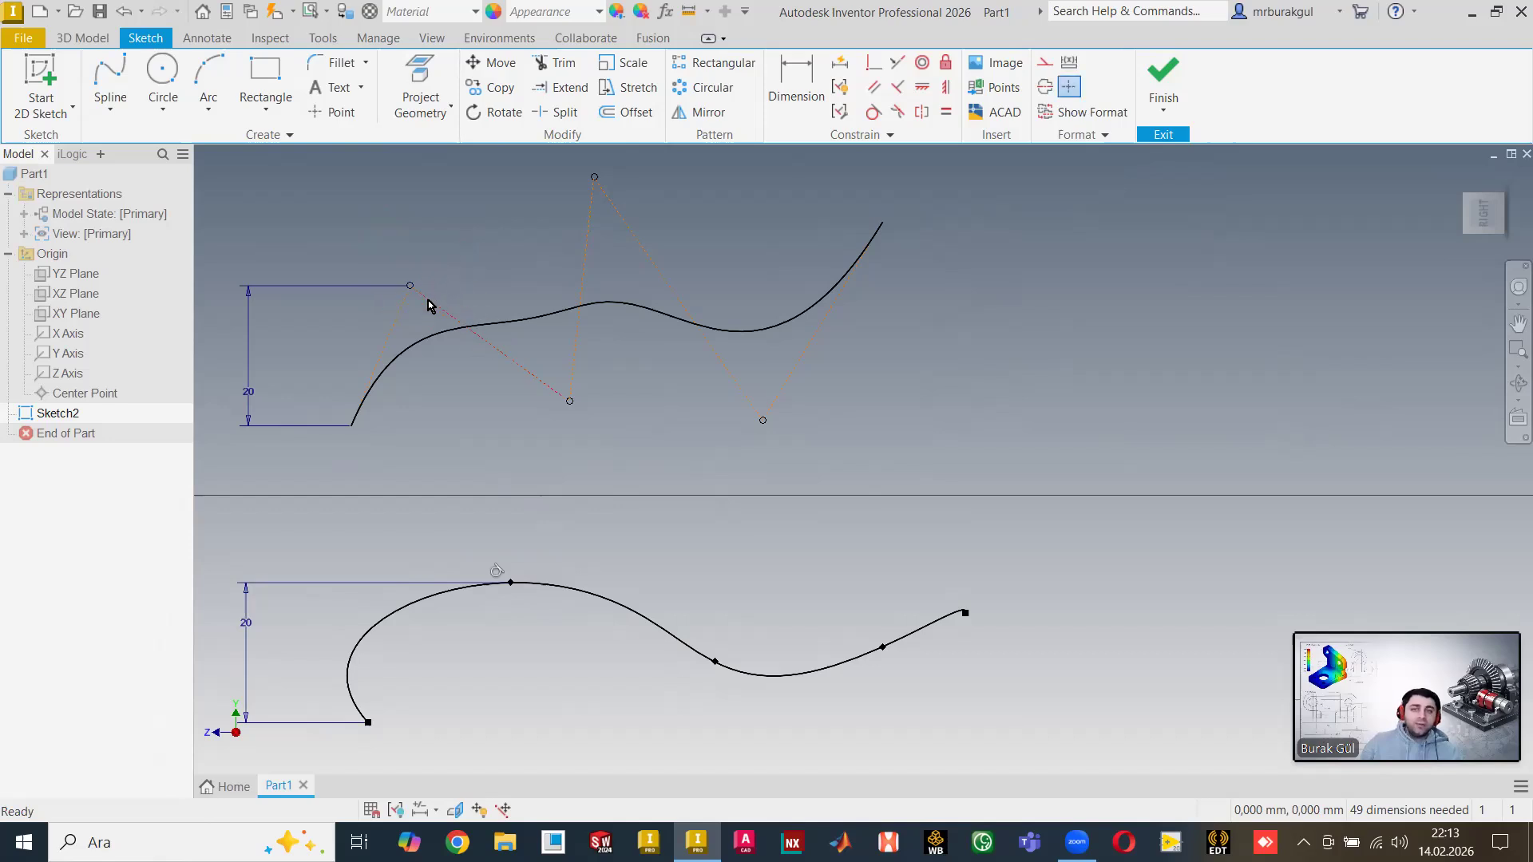
{"action": "left_click_drag", "start_coordinate": [378, 257], "coordinate": [438, 311]}
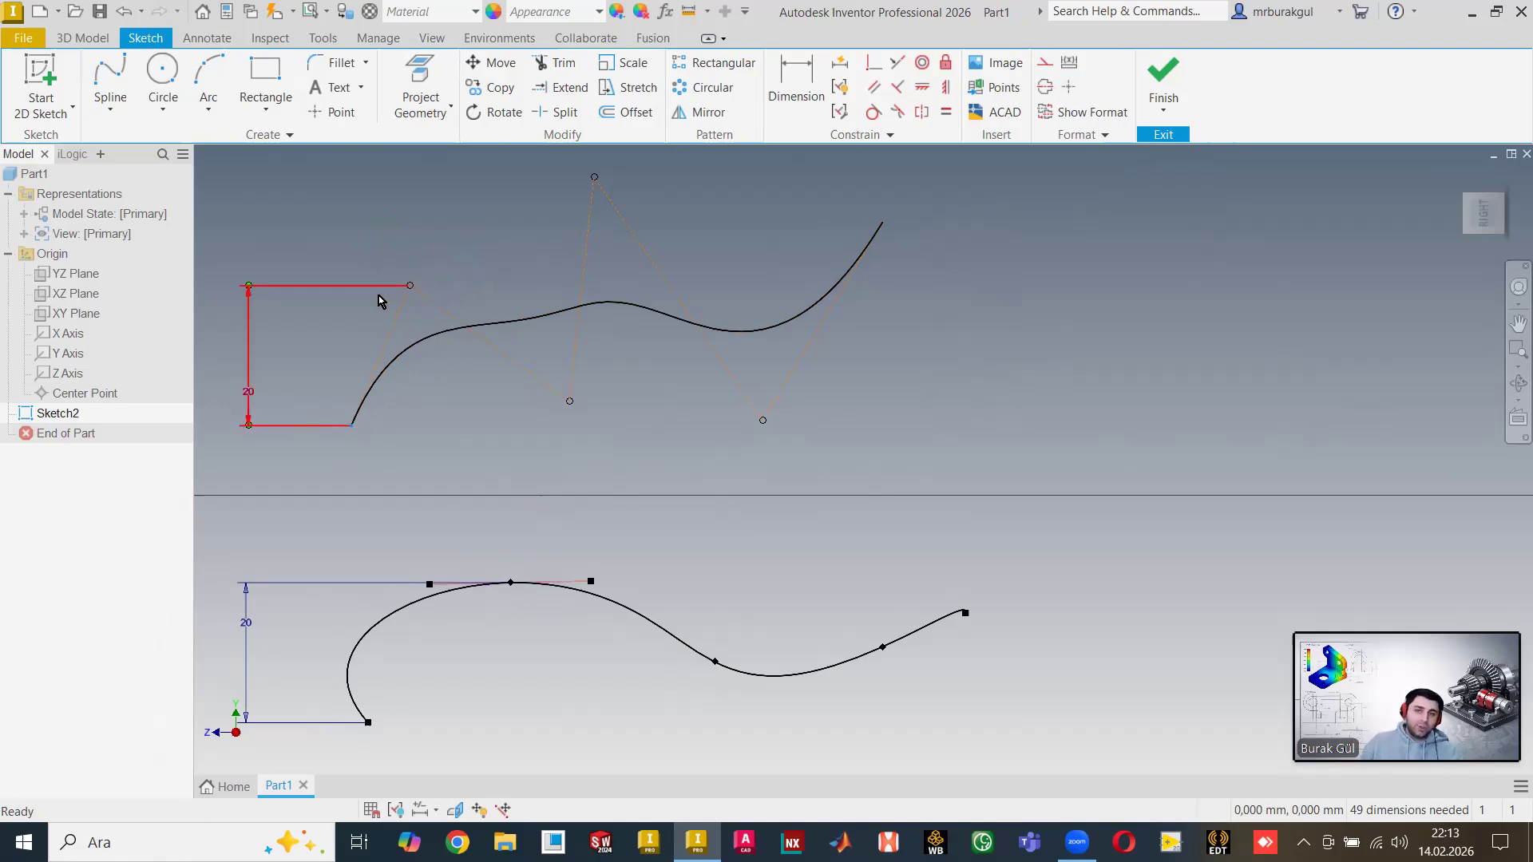
{"action": "left_click_drag", "start_coordinate": [376, 244], "coordinate": [468, 323]}
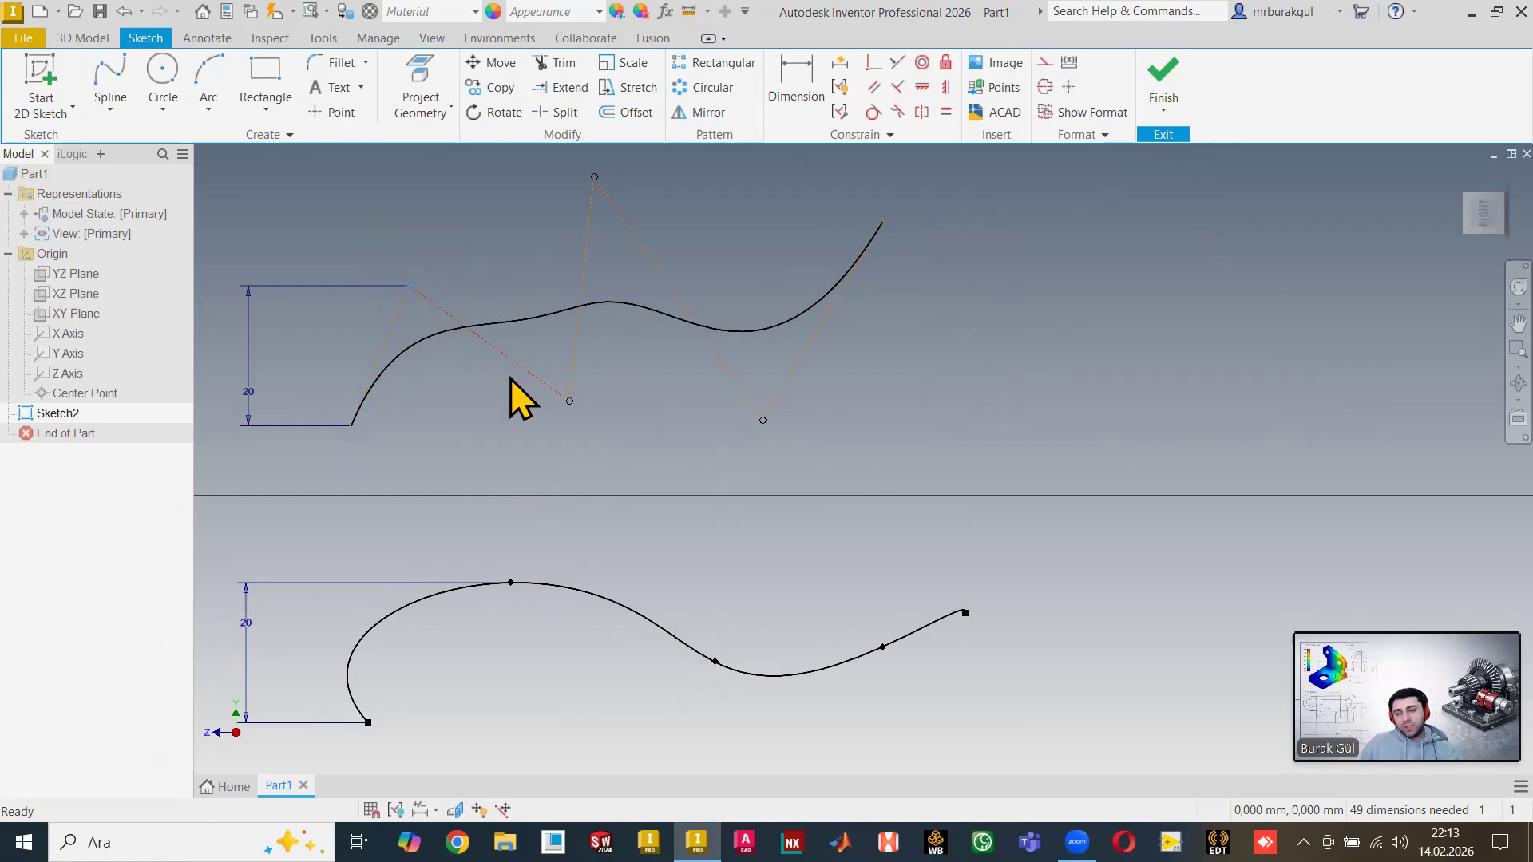
{"action": "left_click", "coordinate": [410, 733]}
{"action": "left_click", "coordinate": [512, 583]}
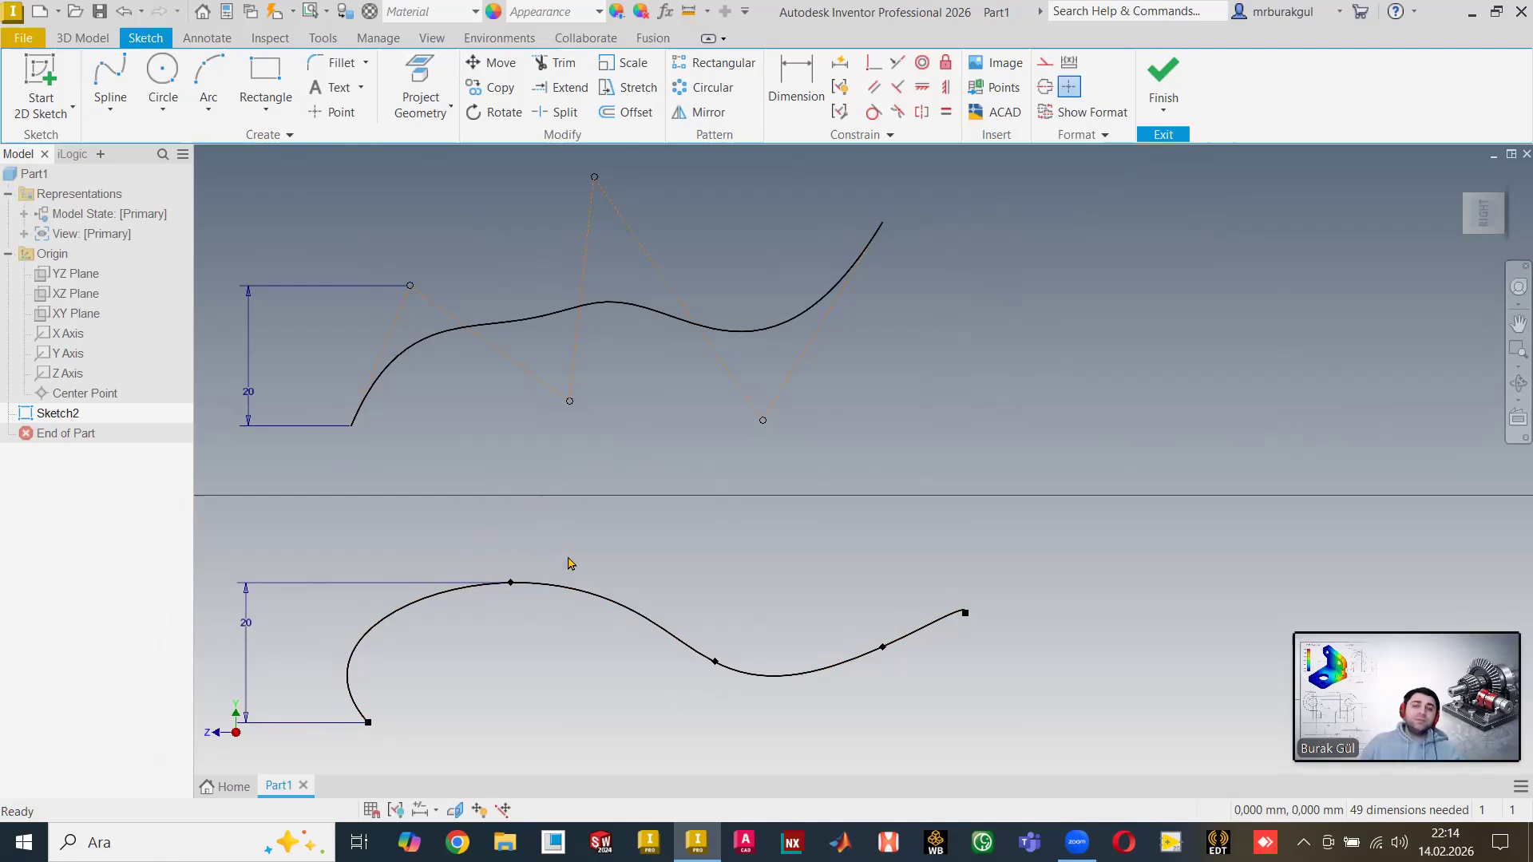
Create a parametric Cartesian equation curve with x(t) set to t+20 and y(t) set to 2*t+100.
{"action": "scroll", "coordinate": [571, 563], "scroll_direction": "down", "scroll_amount": 3}
{"action": "middle_click_drag", "start_coordinate": [757, 493], "coordinate": [654, 482]}
{"action": "middle_click_drag", "start_coordinate": [1001, 508], "coordinate": [476, 452]}
{"action": "middle_click_drag", "start_coordinate": [710, 423], "coordinate": [575, 422]}
{"action": "left_click", "coordinate": [125, 120]}
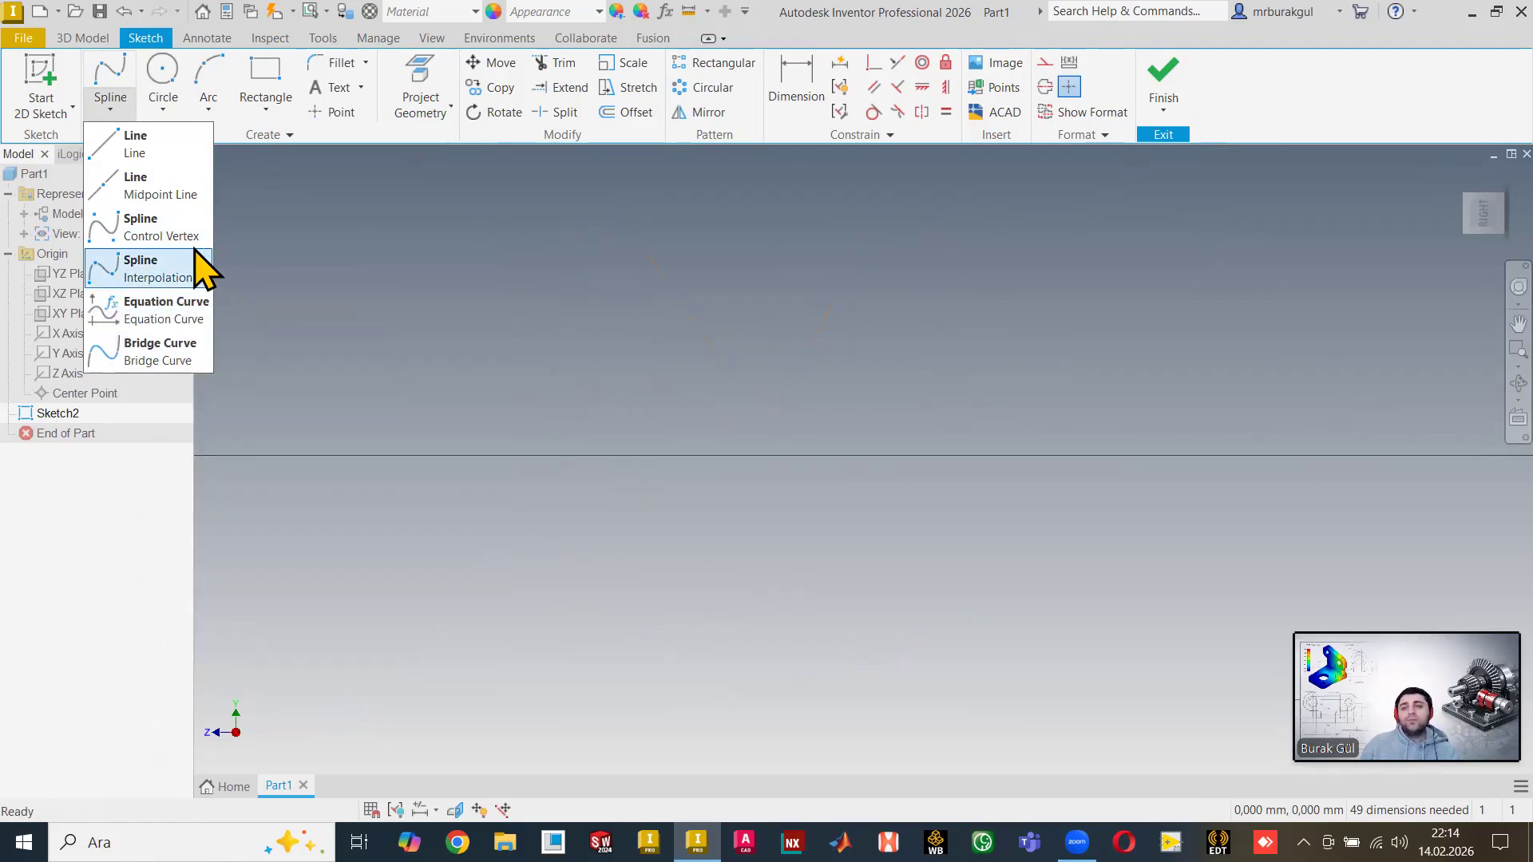
{"action": "left_click", "coordinate": [154, 311]}
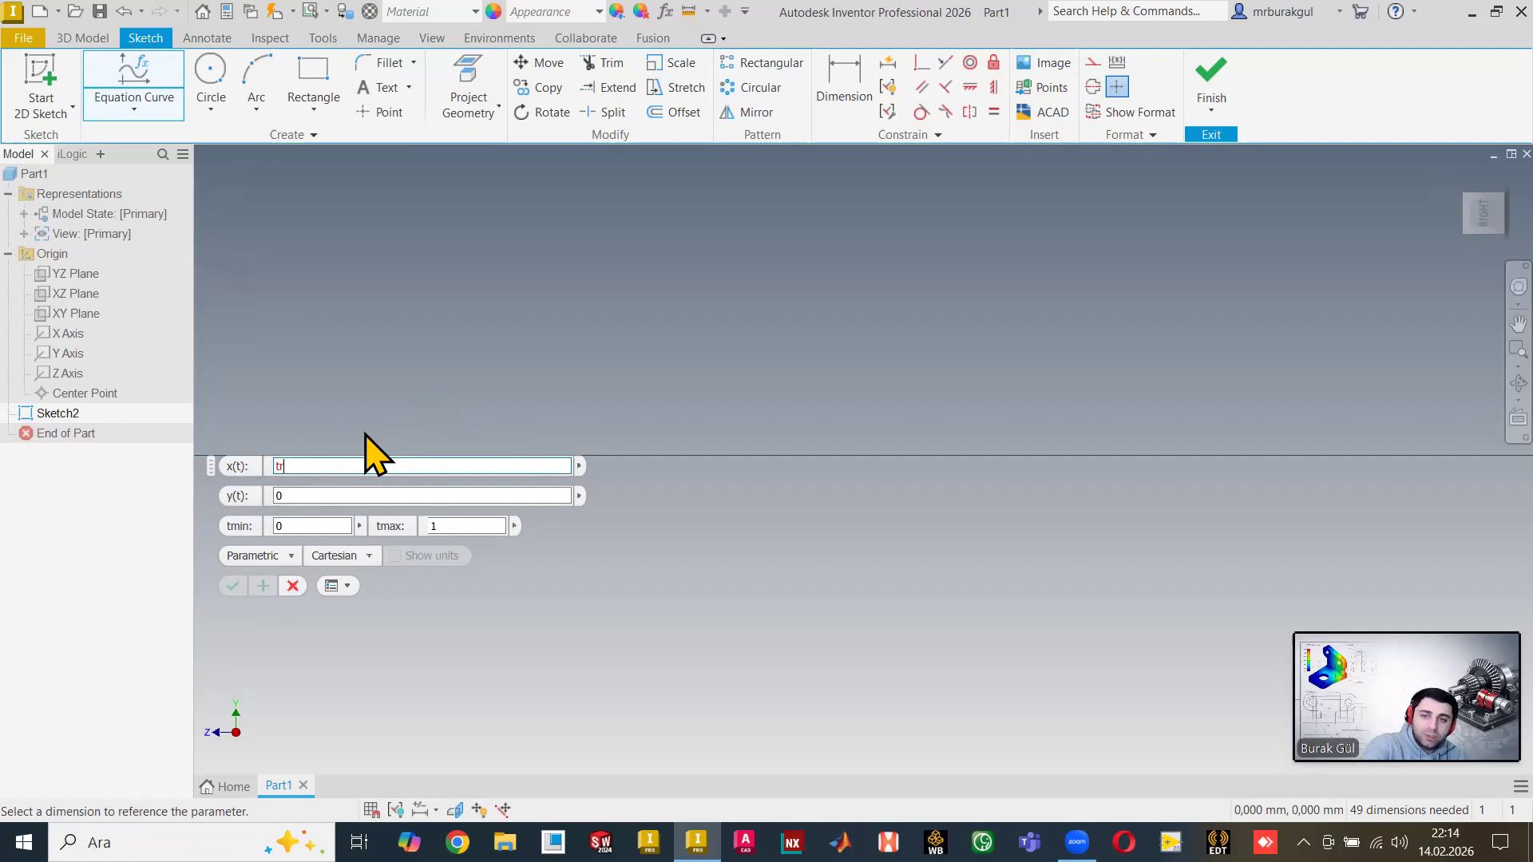
{"action": "type", "text": "+20"}
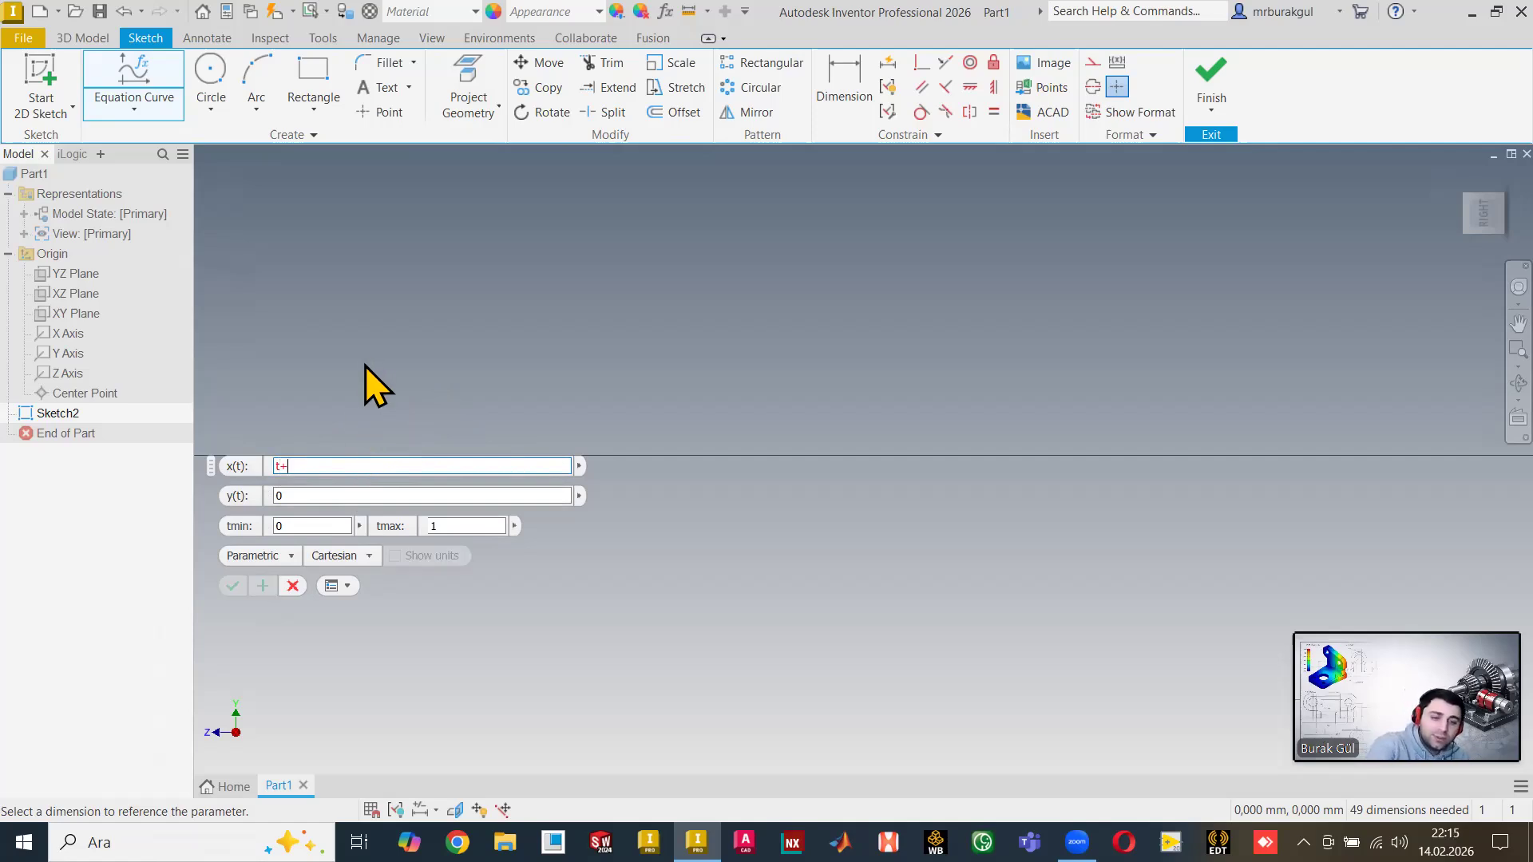
{"action": "left_click", "coordinate": [307, 496]}
{"action": "type", "text": "2*"}
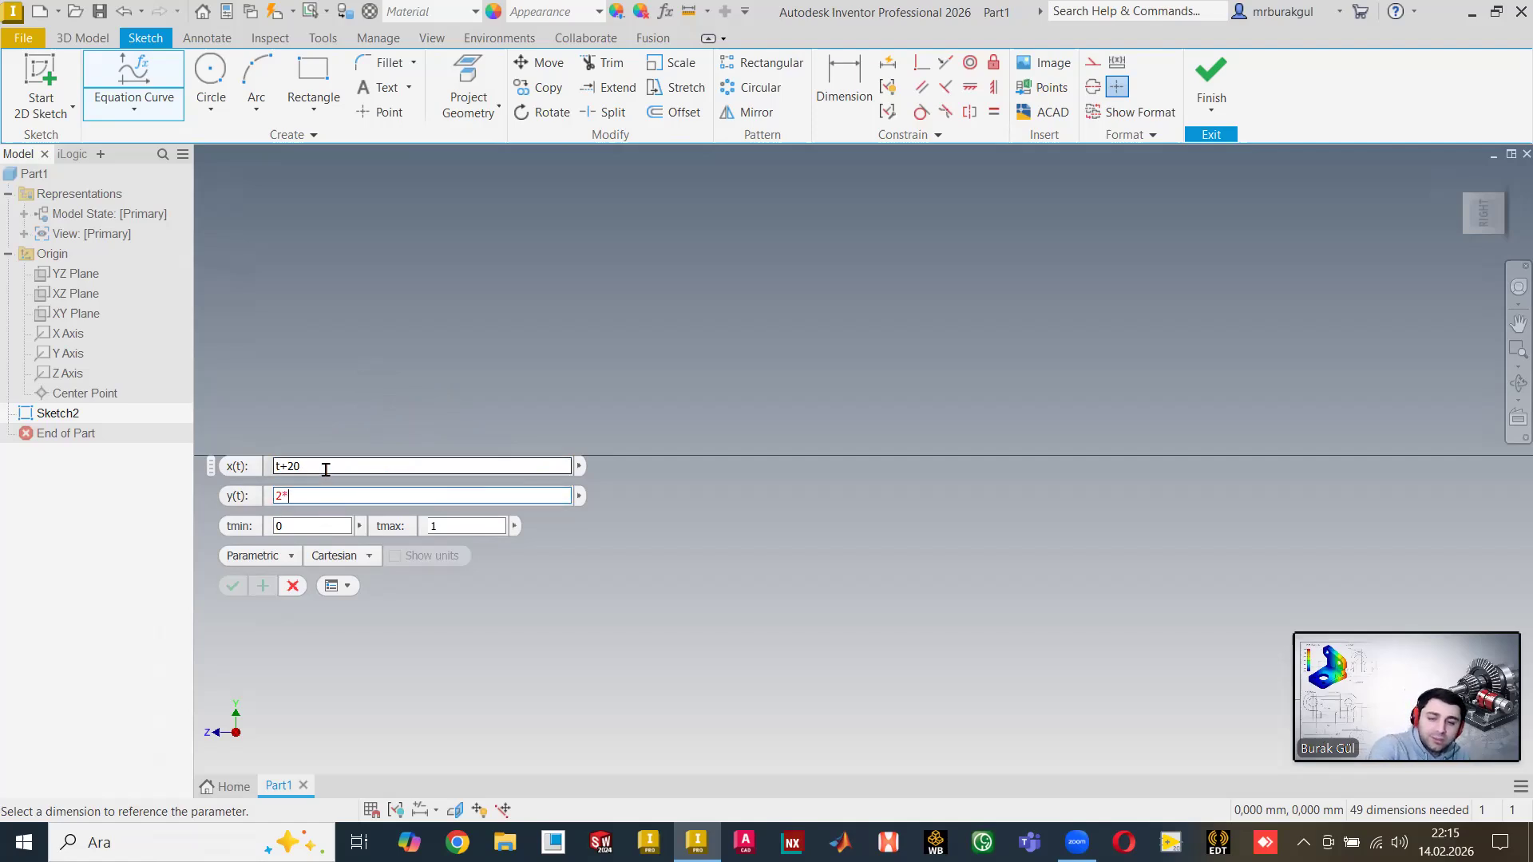
{"action": "type", "text": "t+1"}
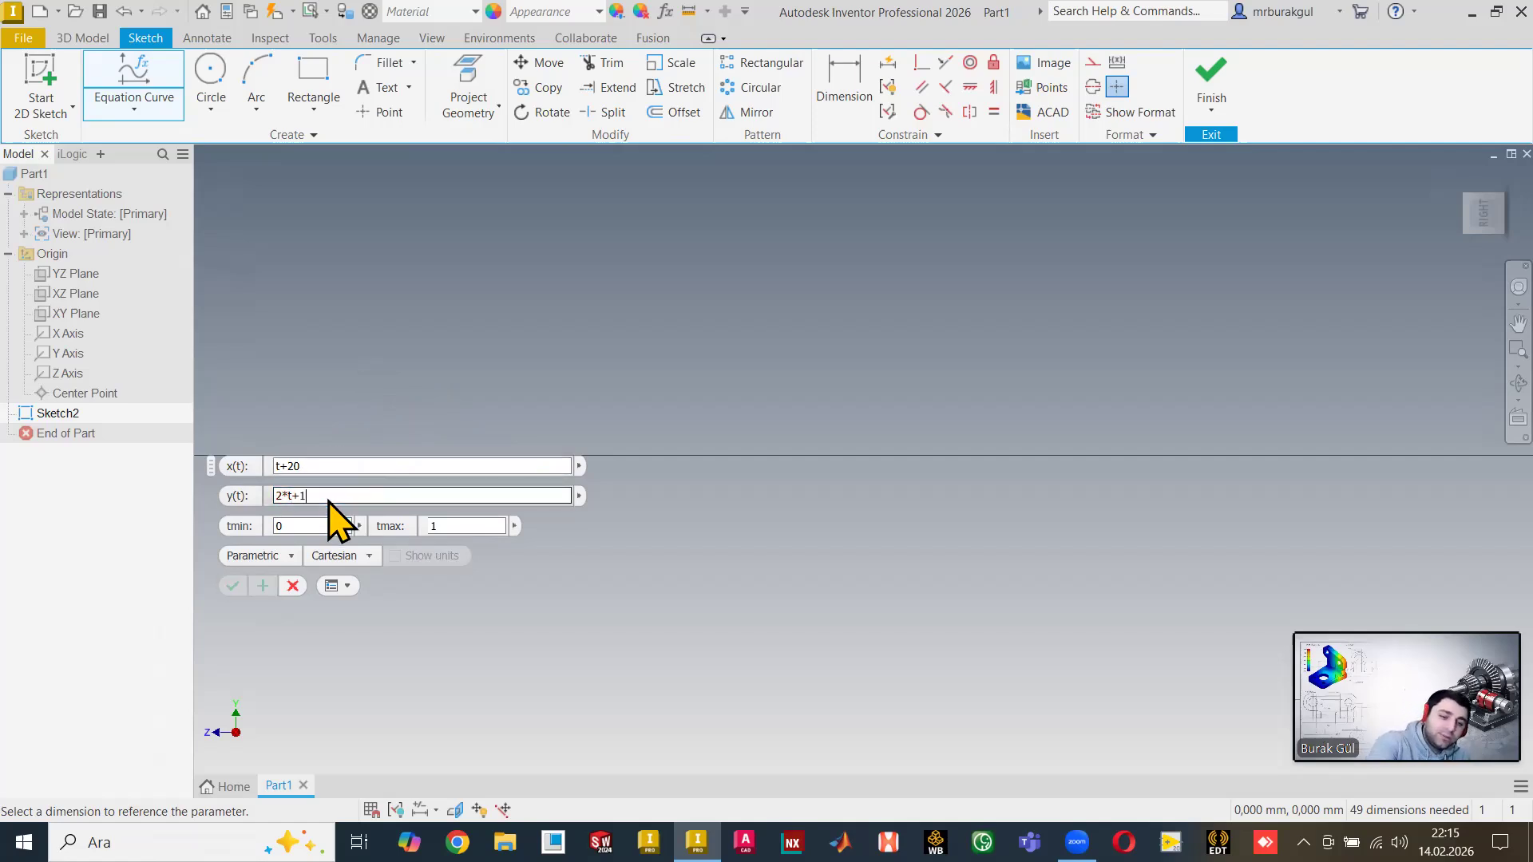
{"action": "type", "text": "00"}
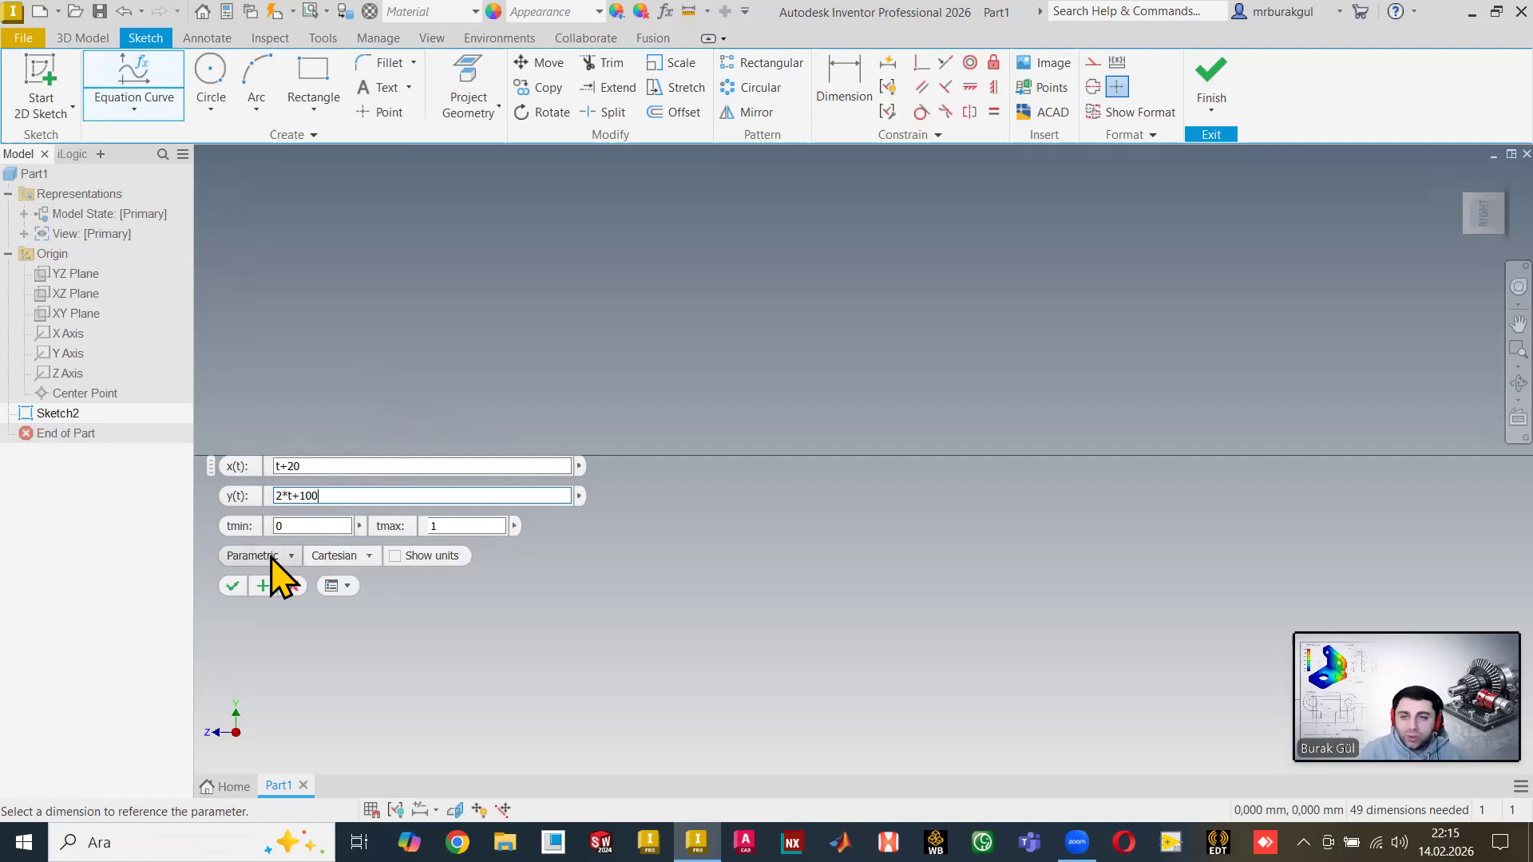
{"action": "left_click", "coordinate": [232, 586]}
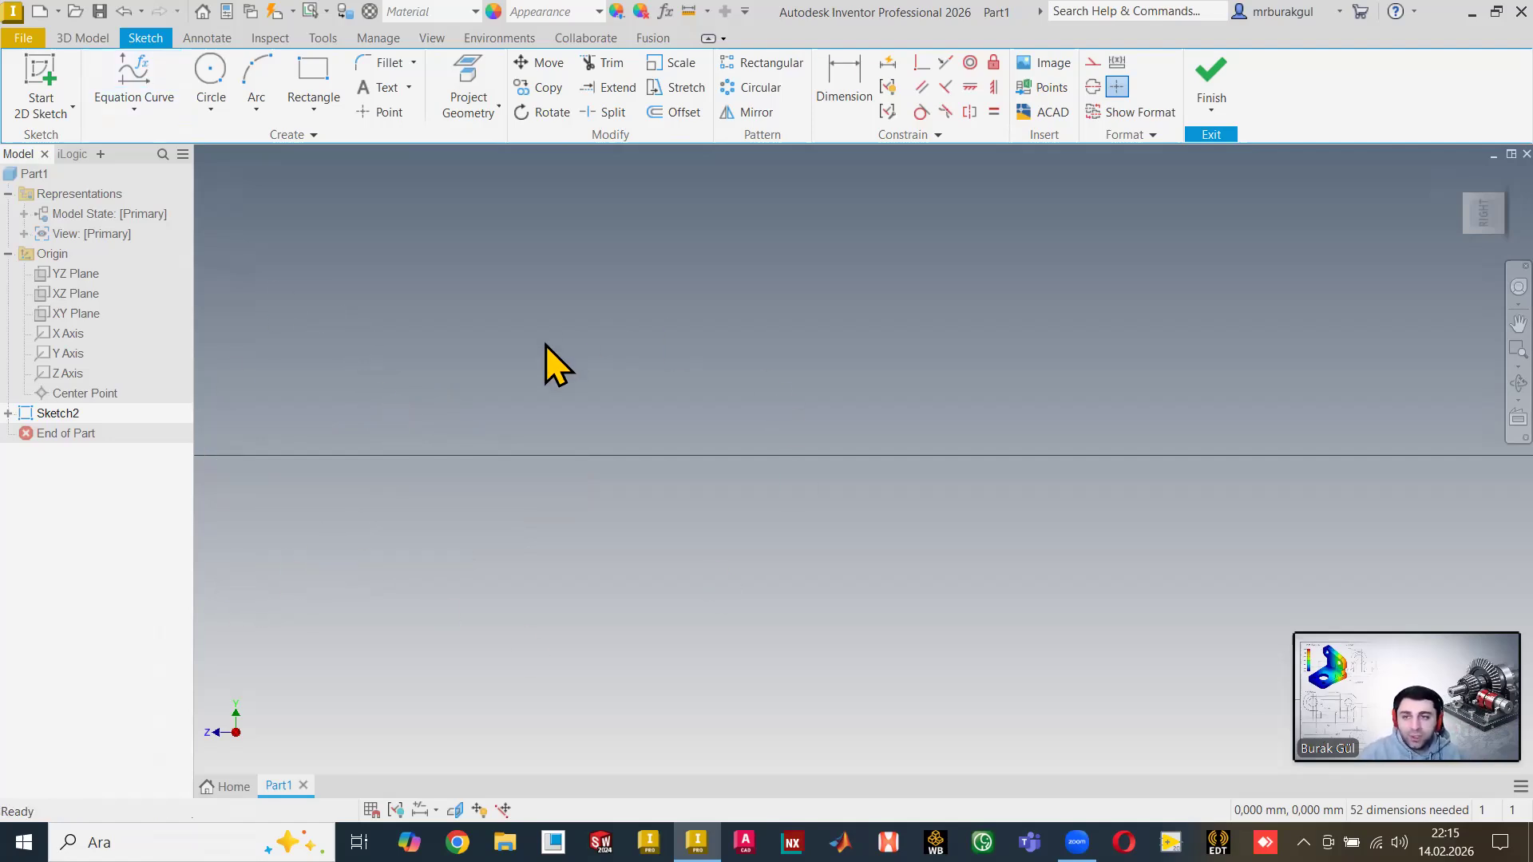
Examine the equation curve up close and its location relative to the origin and the other sketch geometry.
{"action": "middle_click", "coordinate": [774, 312]}
{"action": "middle_click", "coordinate": [774, 313]}
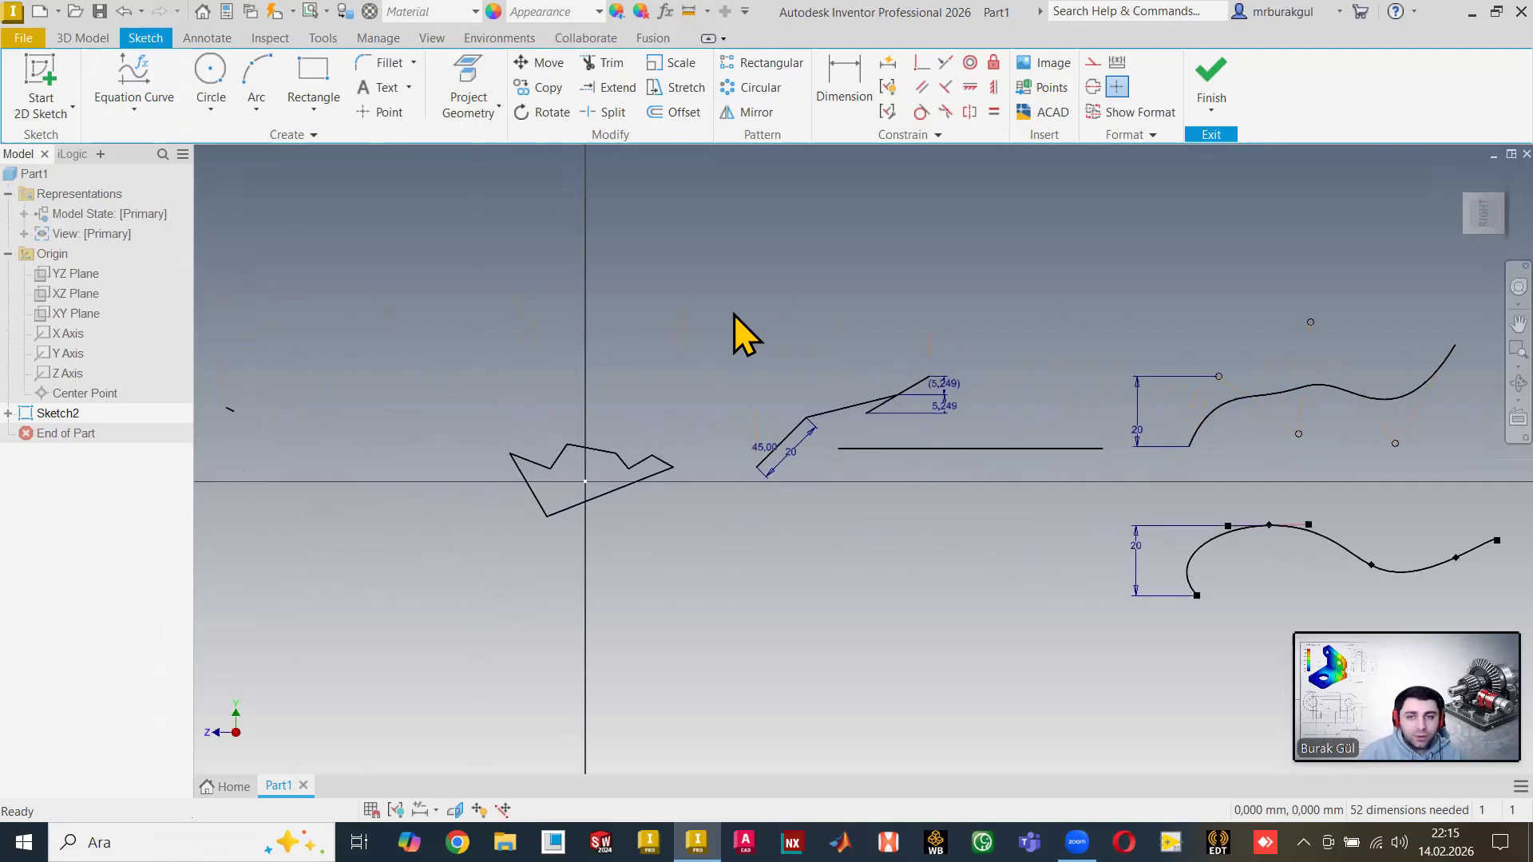
{"action": "left_click_drag", "start_coordinate": [183, 446], "coordinate": [183, 446]}
{"action": "middle_click_drag", "start_coordinate": [235, 424], "coordinate": [550, 481]}
{"action": "scroll", "coordinate": [550, 481], "scroll_direction": "up", "scroll_amount": 5}
{"action": "scroll", "coordinate": [479, 396], "scroll_direction": "up", "scroll_amount": 2}
{"action": "left_click", "coordinate": [479, 394]}
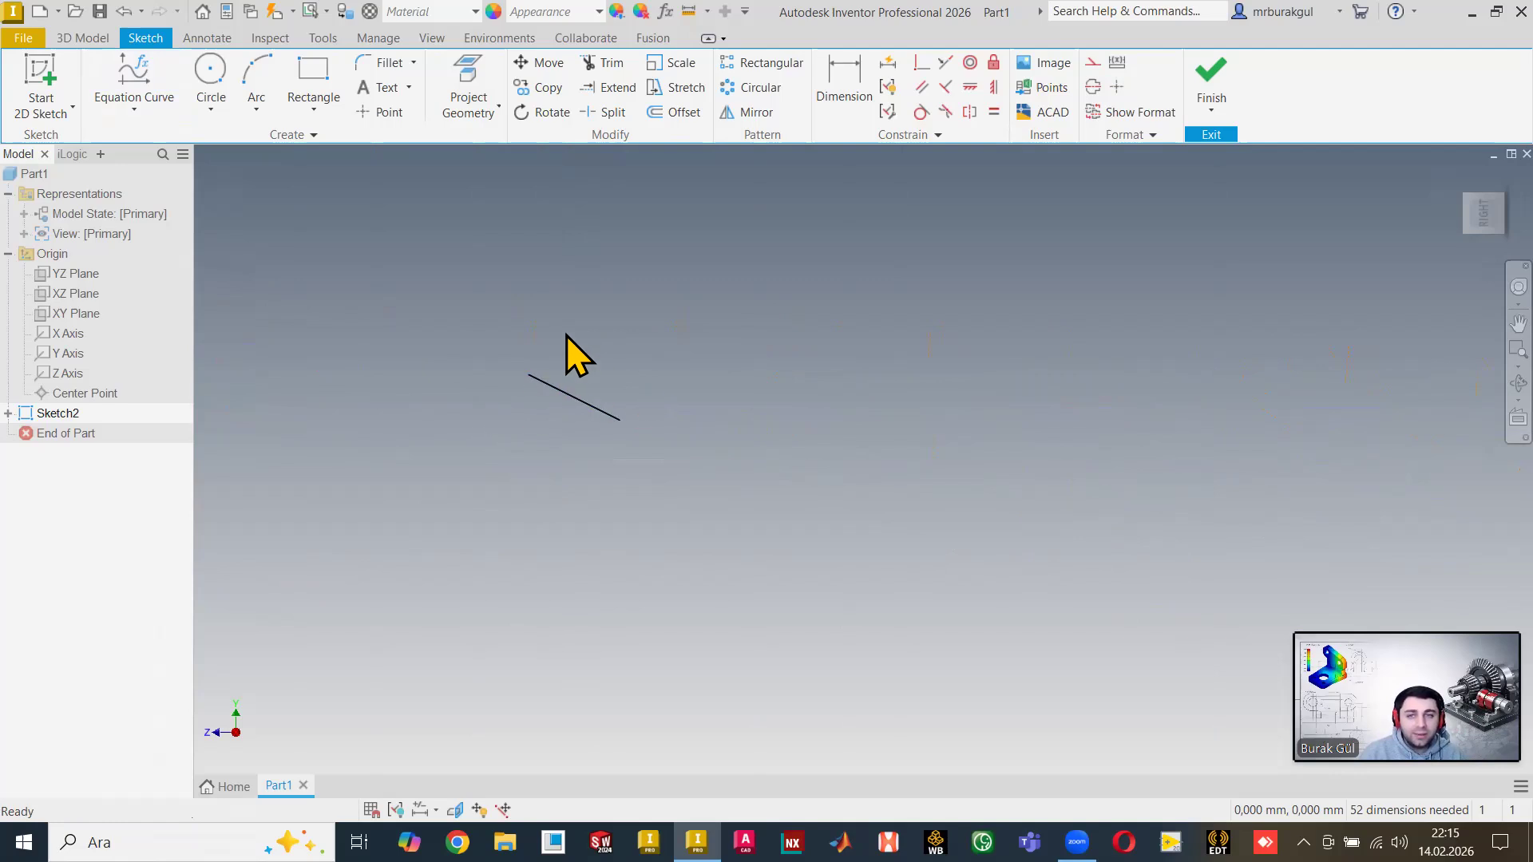
{"action": "scroll", "coordinate": [727, 479], "scroll_direction": "down", "scroll_amount": 5}
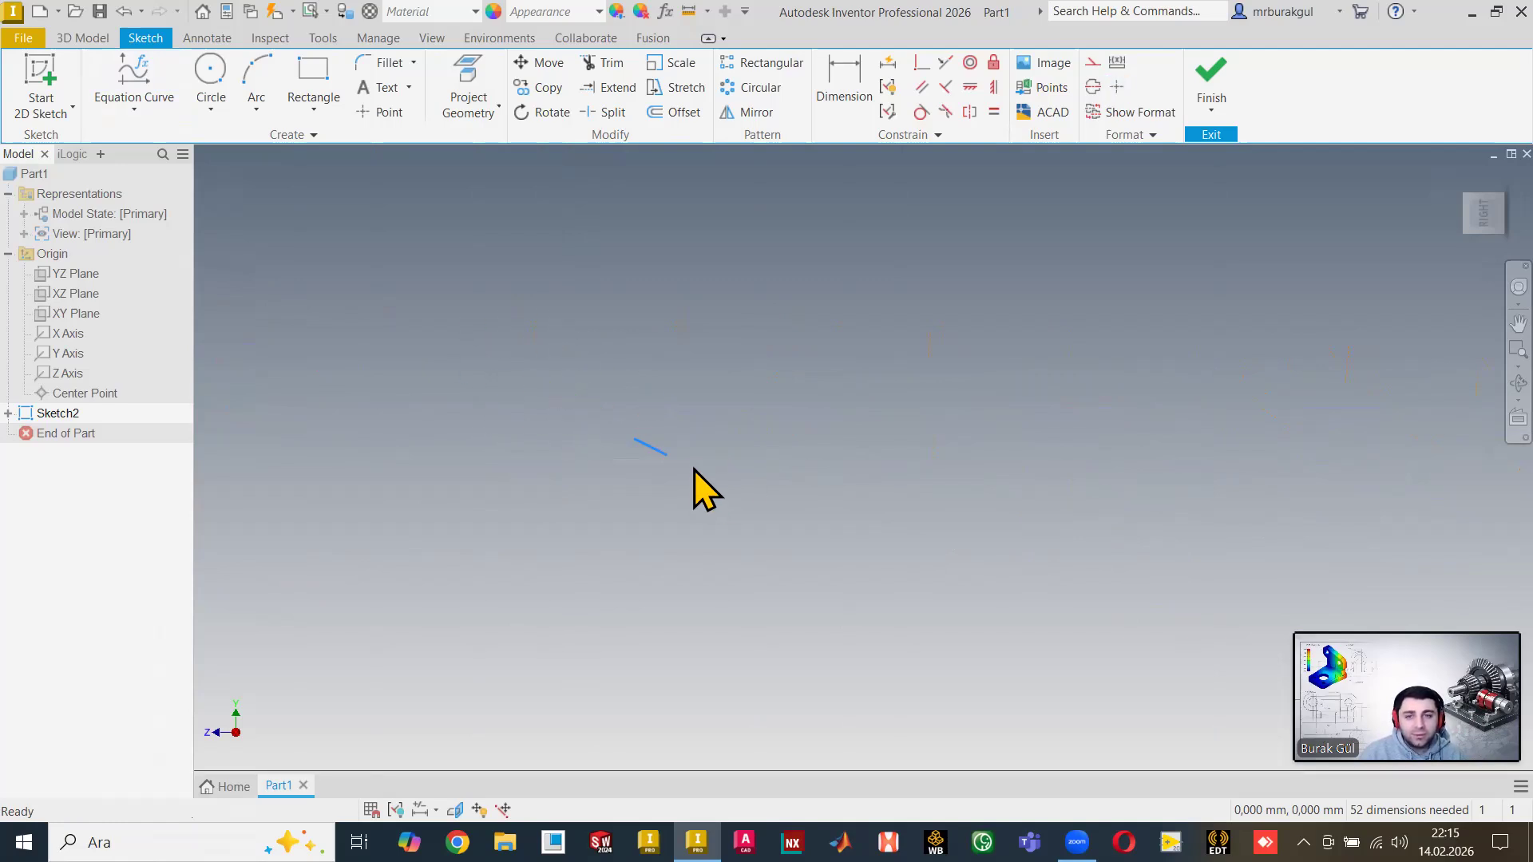
{"action": "scroll", "coordinate": [621, 423], "scroll_direction": "up", "scroll_amount": 2}
{"action": "scroll", "coordinate": [611, 462], "scroll_direction": "up", "scroll_amount": 2}
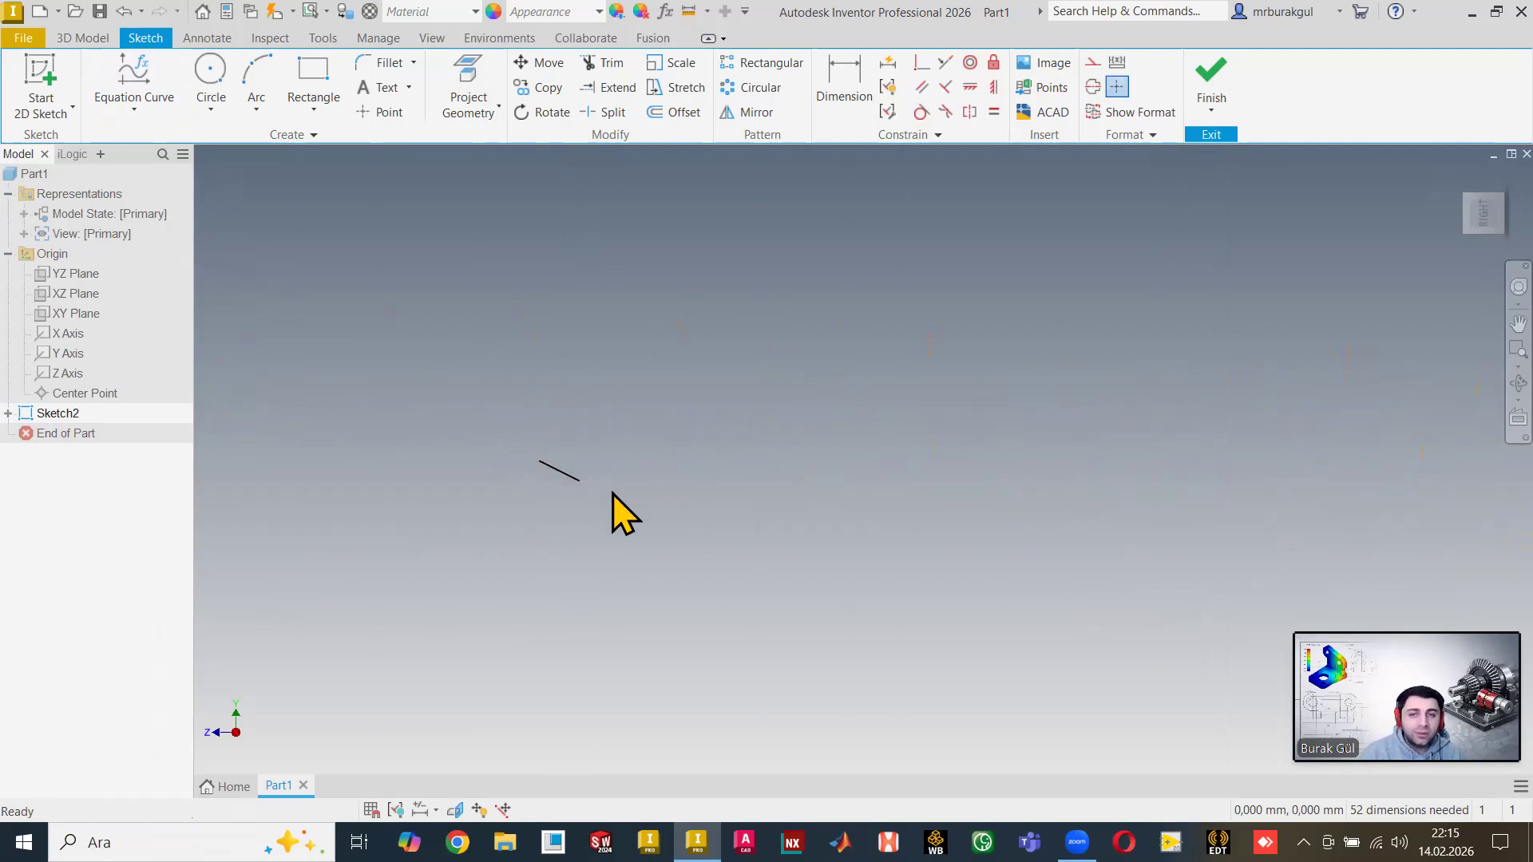
{"action": "scroll", "coordinate": [572, 402], "scroll_direction": "down", "scroll_amount": 5}
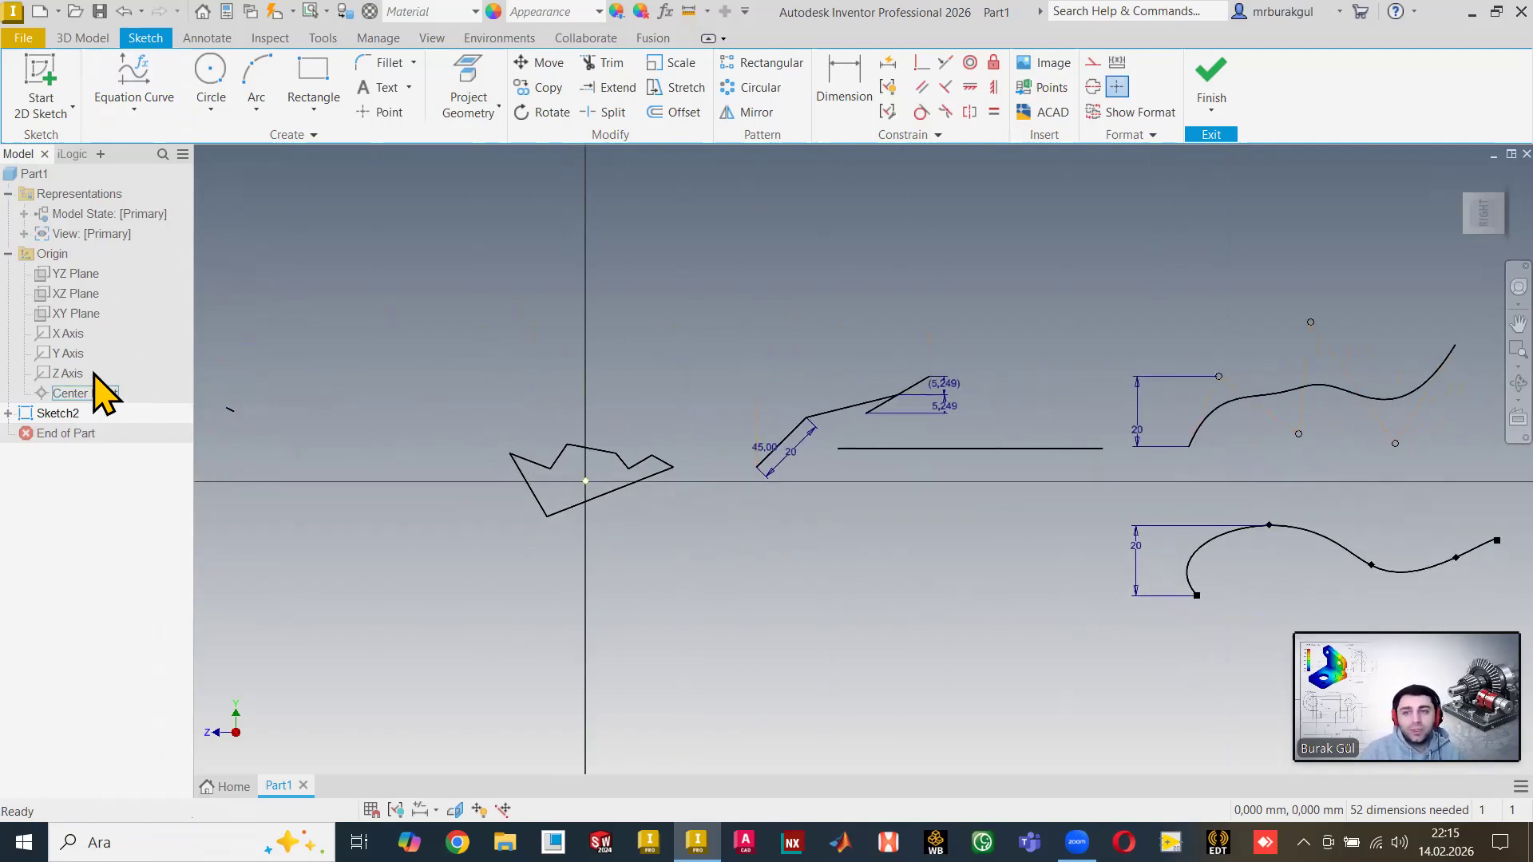
Create a second equation curve with x(t) set to t+10 and y(t) set to 2*t+500.
{"action": "left_click", "coordinate": [157, 93]}
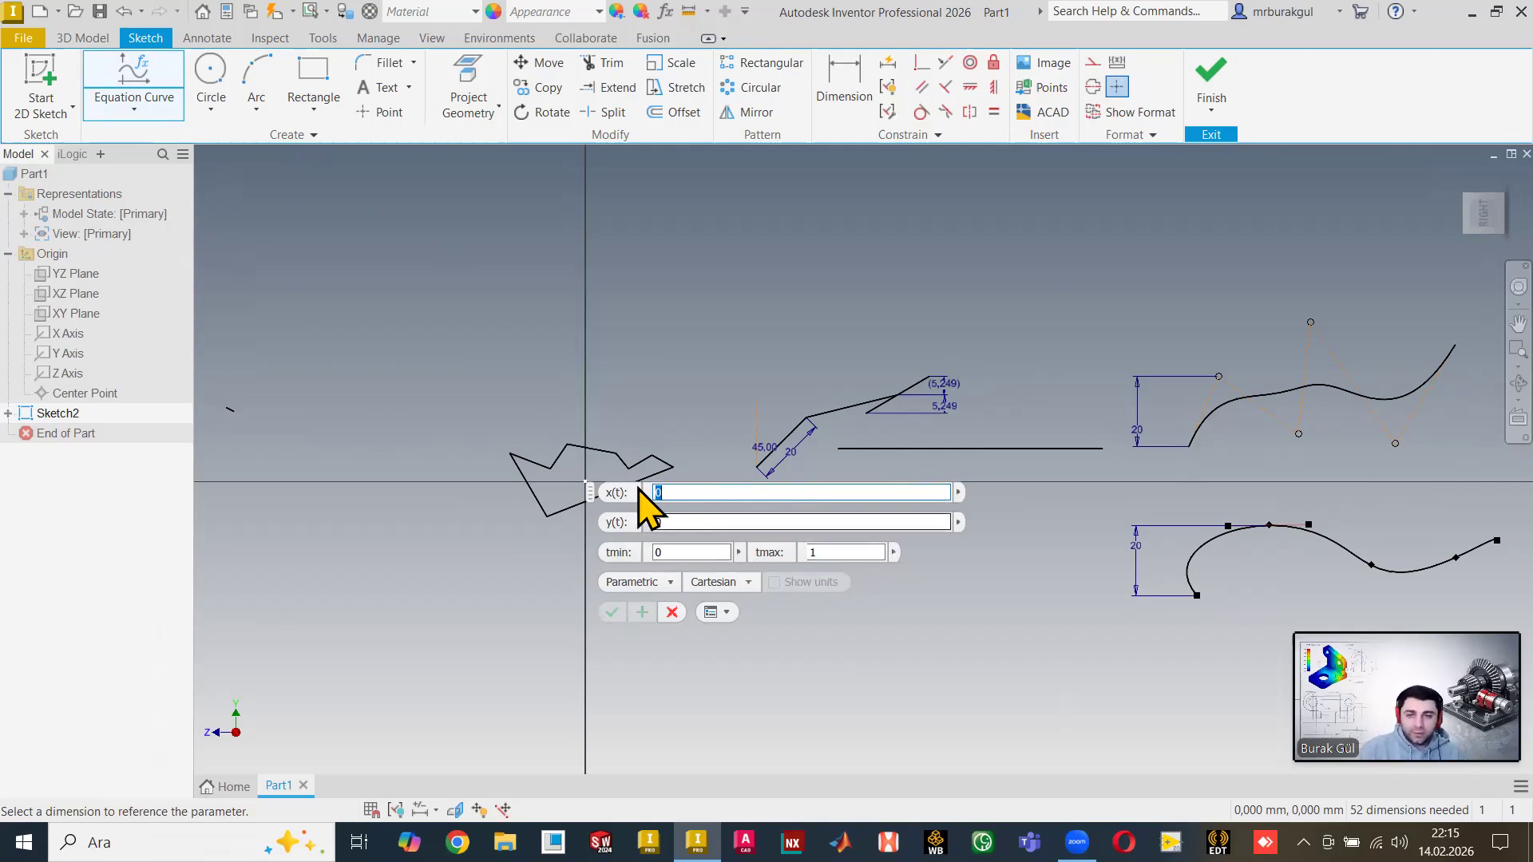
{"action": "type", "text": "t+10"}
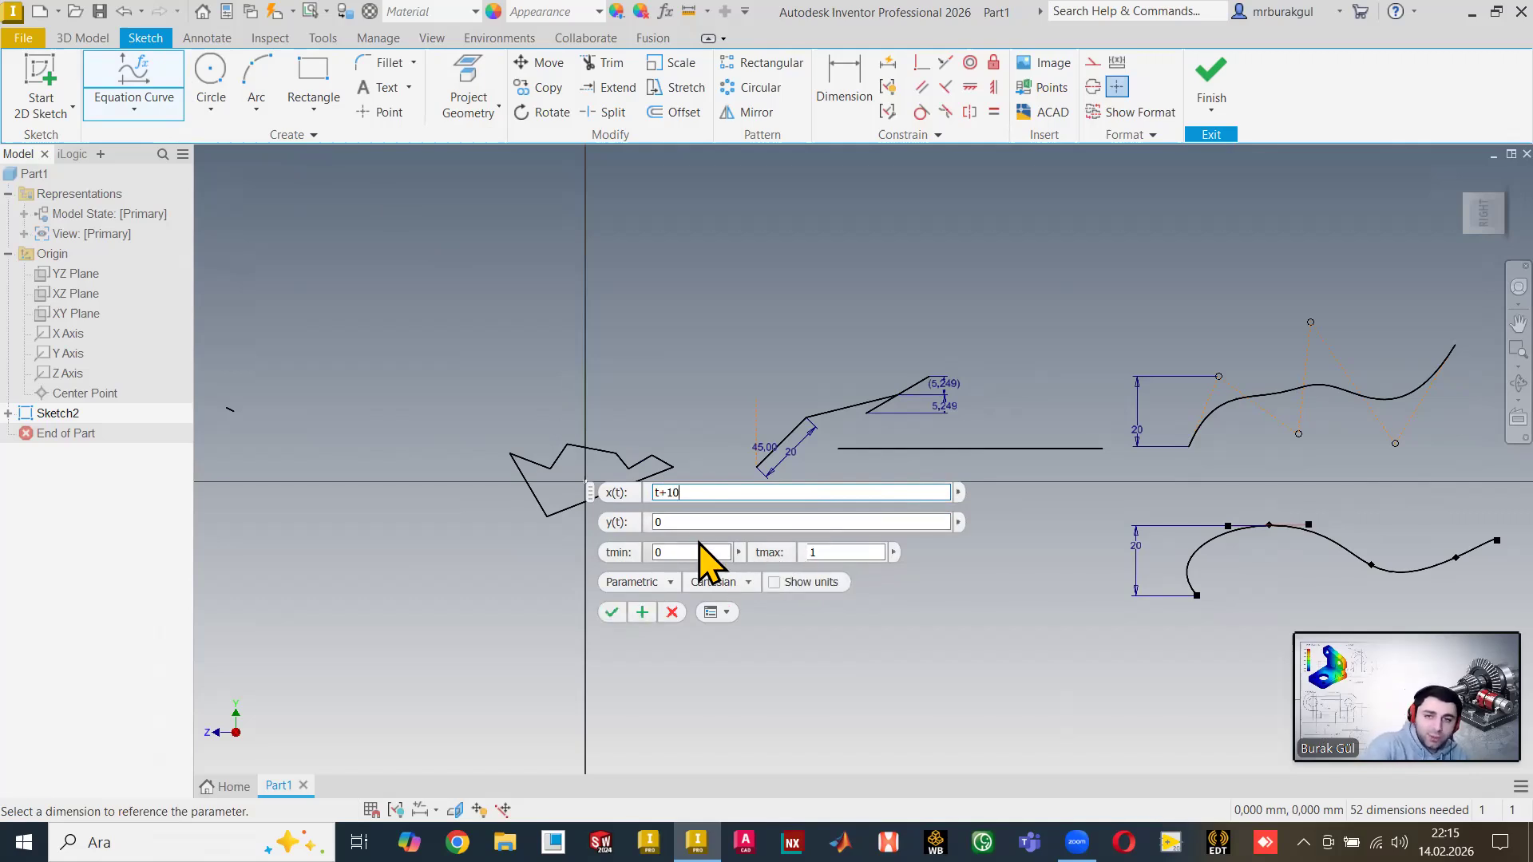
{"action": "key", "text": "Tab"}
{"action": "type", "text": "2*t+100"}
{"action": "left_click_drag", "start_coordinate": [678, 524], "coordinate": [687, 524]}
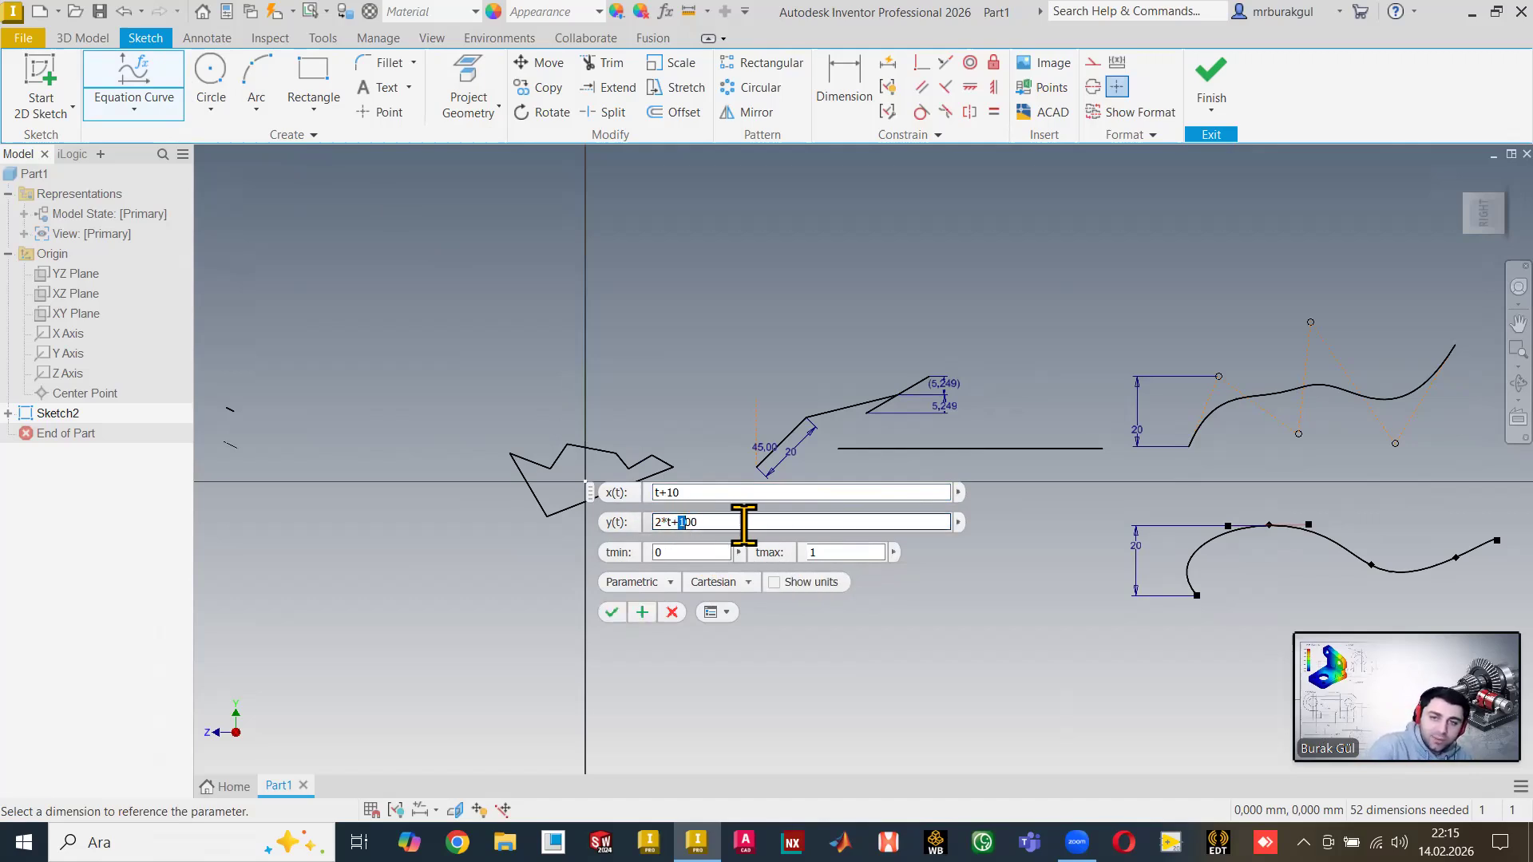
{"action": "type", "text": "500"}
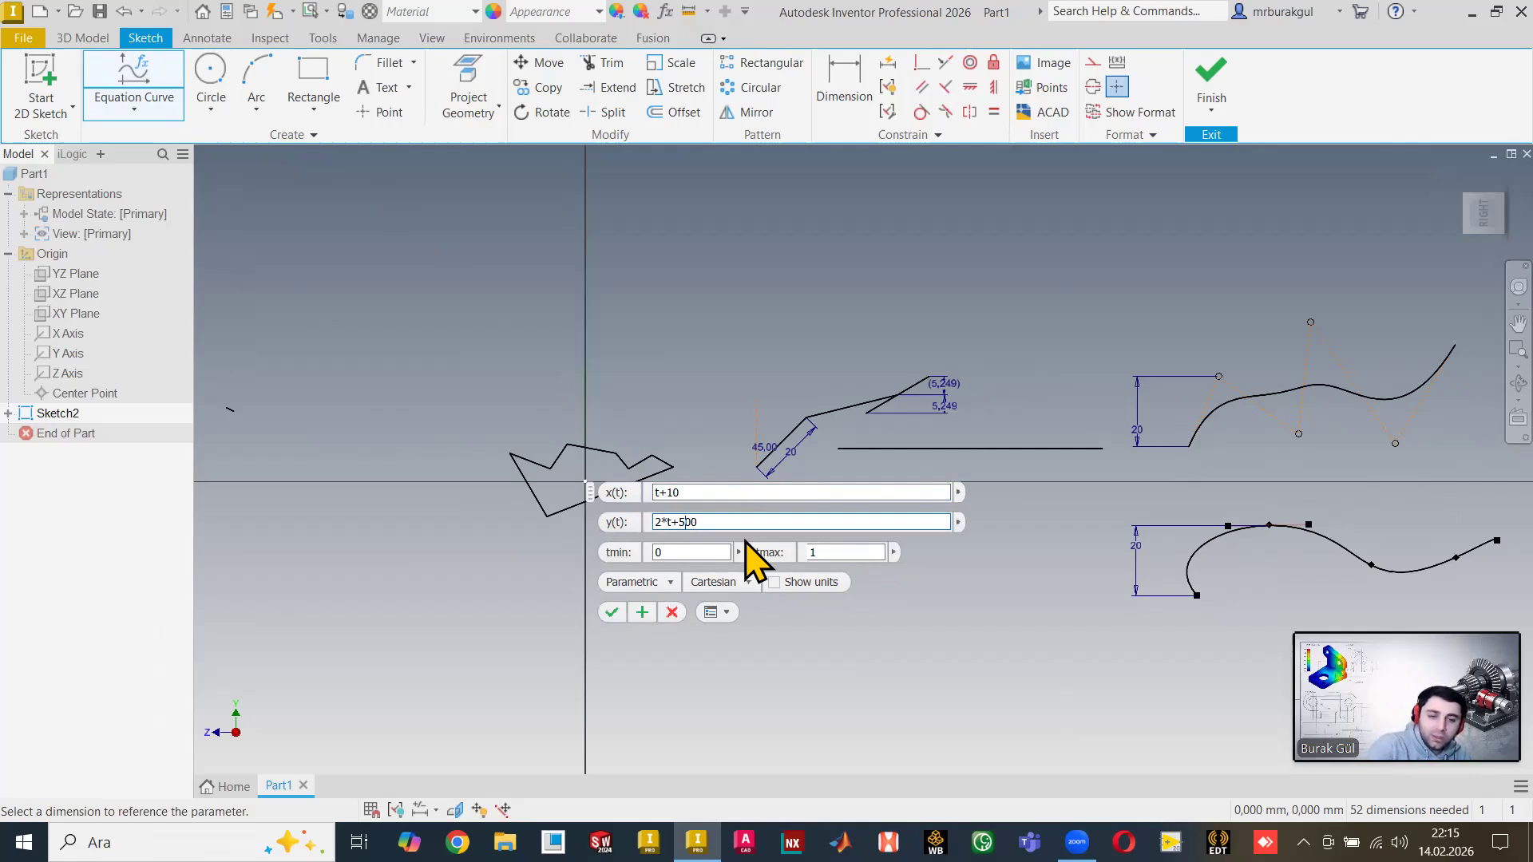
{"action": "key", "text": "Return"}
Locate both short equation curves in the sketch and delete them.
{"action": "scroll", "coordinate": [445, 421], "scroll_direction": "down", "scroll_amount": 3}
{"action": "scroll", "coordinate": [954, 431], "scroll_direction": "down", "scroll_amount": 1}
{"action": "middle_click_drag", "start_coordinate": [463, 409], "coordinate": [999, 436]}
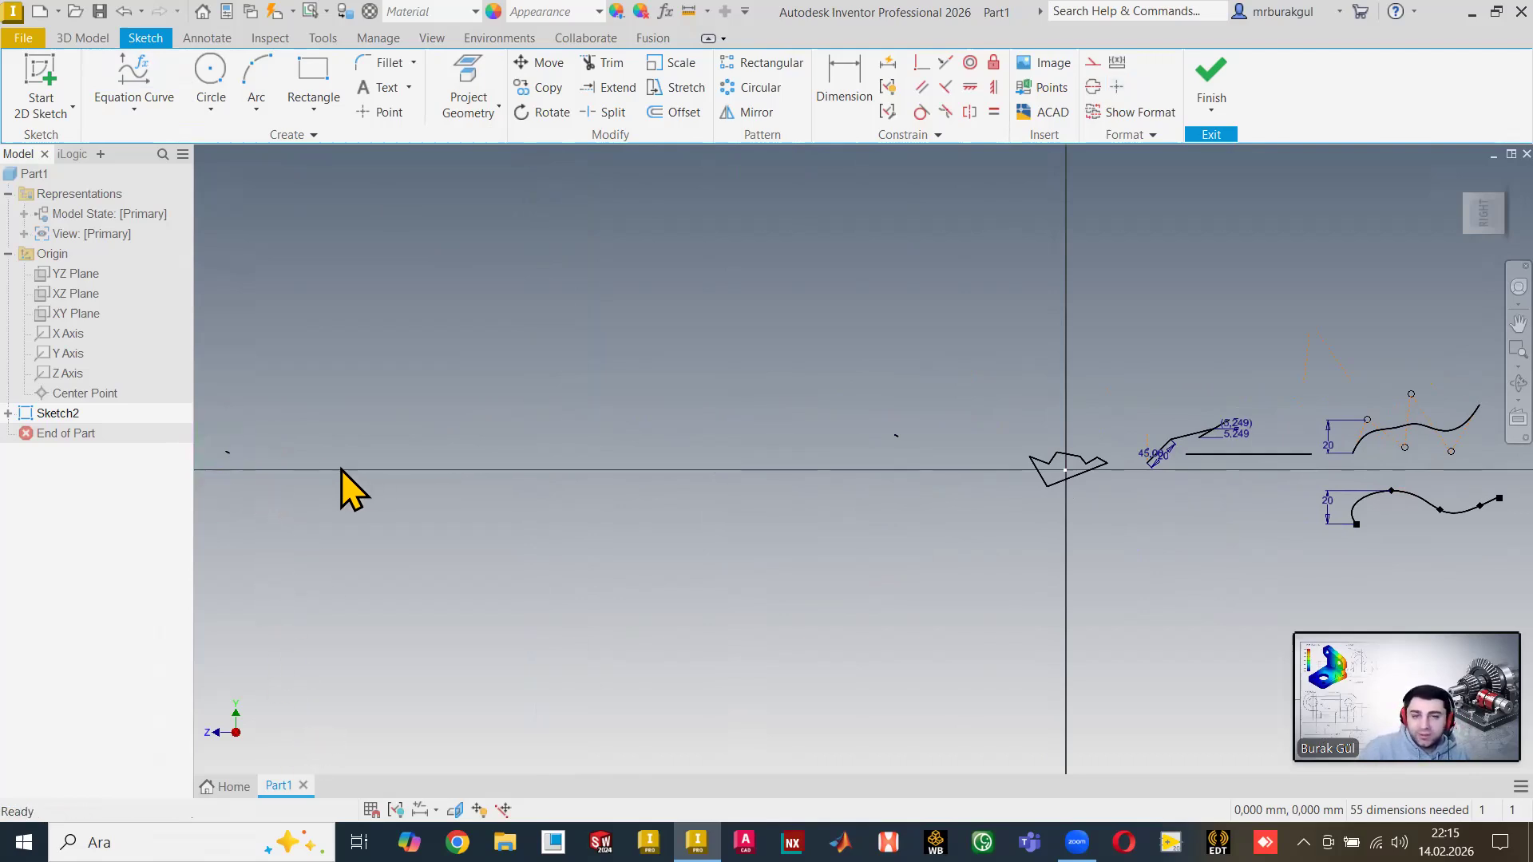
{"action": "scroll", "coordinate": [209, 450], "scroll_direction": "up", "scroll_amount": 3}
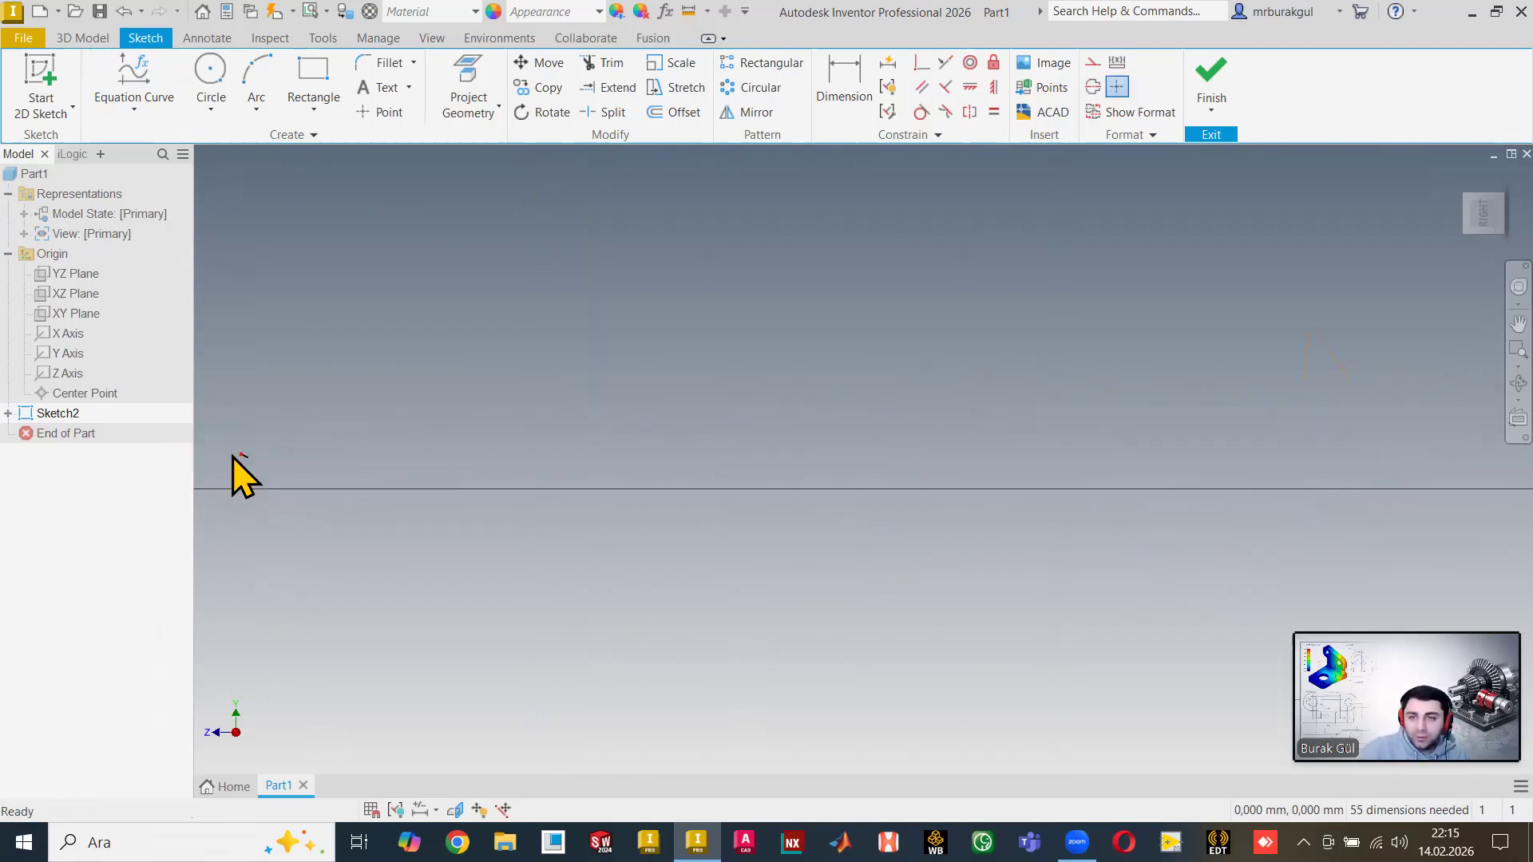
{"action": "scroll", "coordinate": [239, 458], "scroll_direction": "down", "scroll_amount": 3}
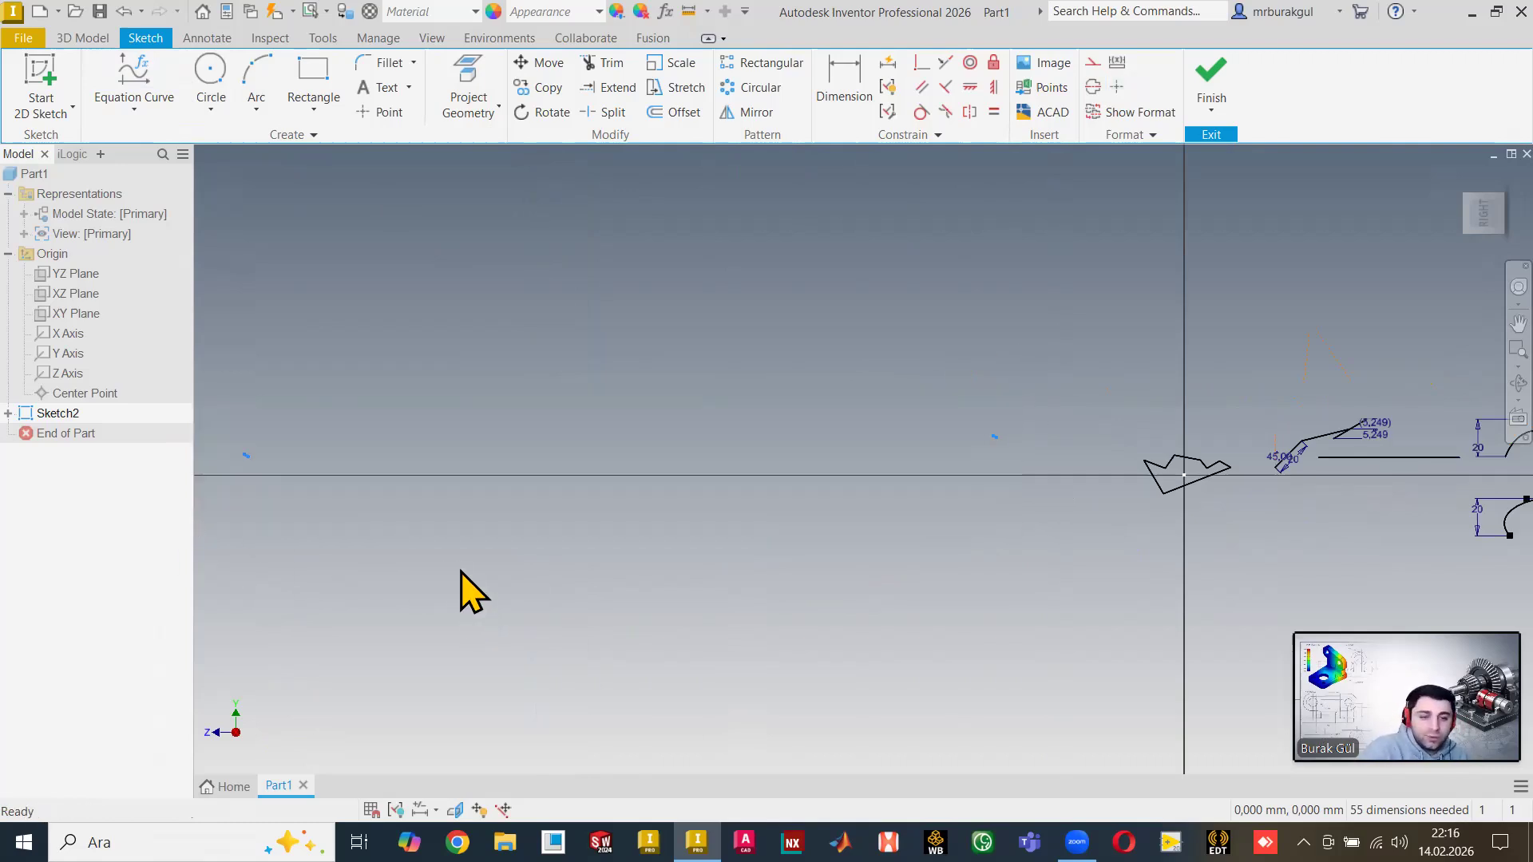
{"action": "key", "text": "Delete"}
Create a bridge curve joining the start of the control vertex spline to the nearest end of the horizontal midpoint line.
{"action": "middle_click", "coordinate": [640, 350]}
{"action": "middle_click", "coordinate": [640, 350]}
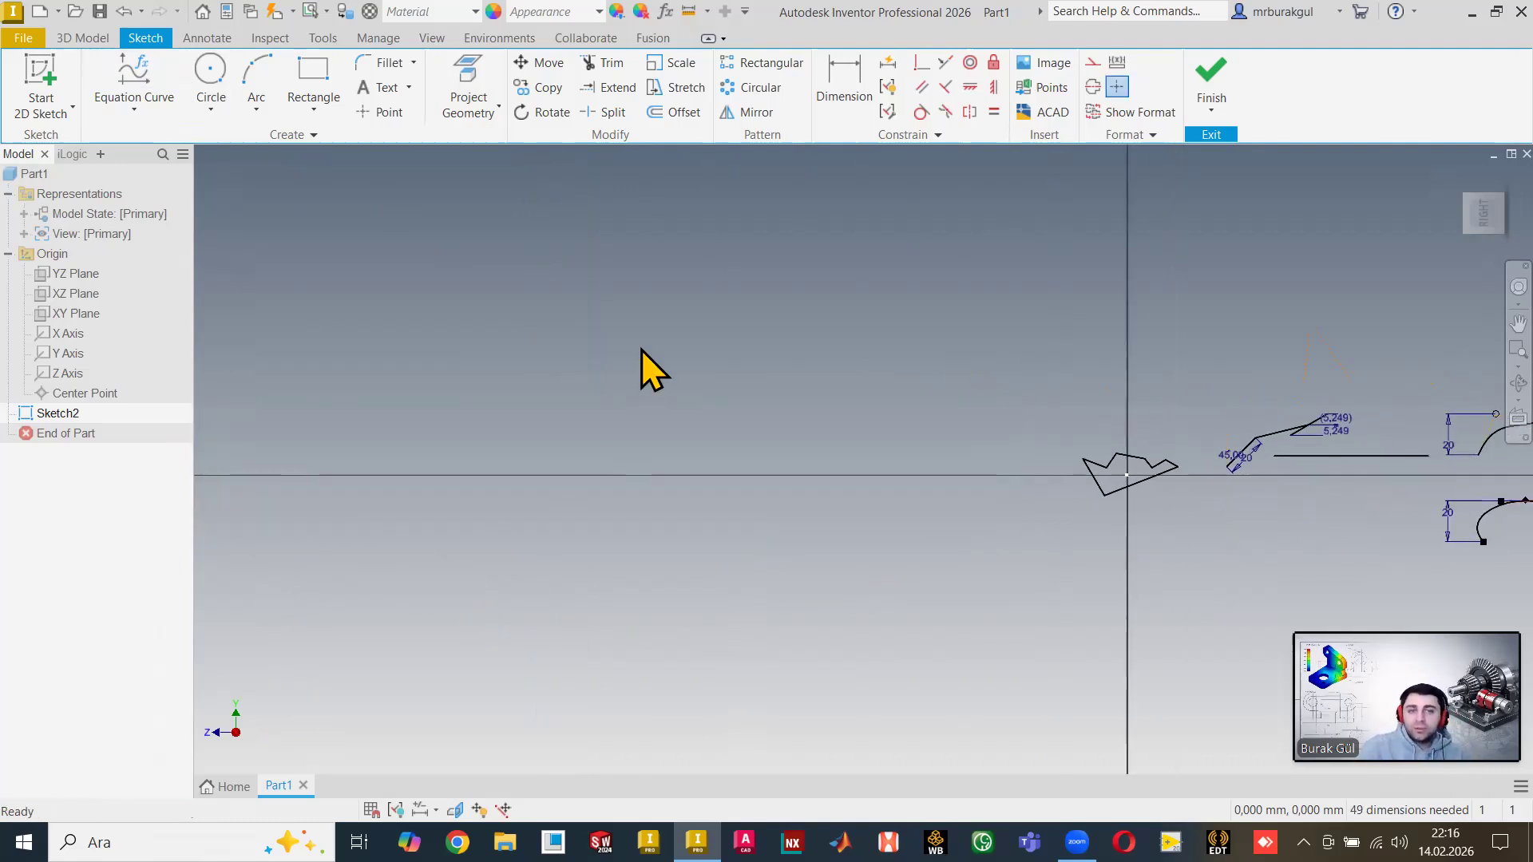
{"action": "left_click", "coordinate": [146, 119]}
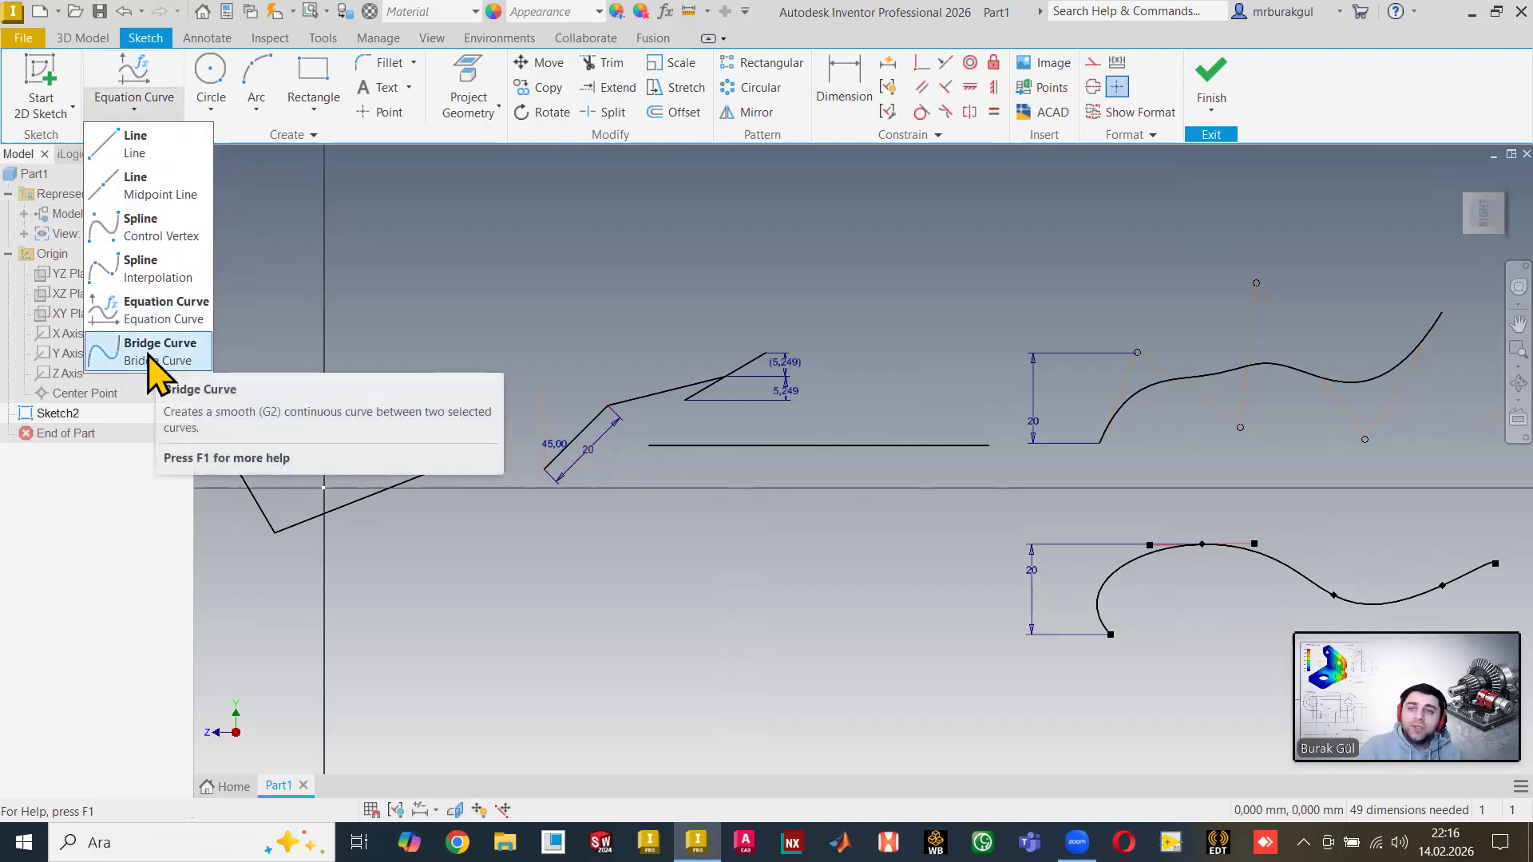
{"action": "left_click", "coordinate": [136, 351]}
{"action": "mouse_move", "coordinate": [1038, 431]}
{"action": "middle_mouse_down"}
{"action": "mouse_move", "coordinate": [868, 414]}
{"action": "mouse_move", "coordinate": [1037, 421]}
{"action": "middle_mouse_up"}
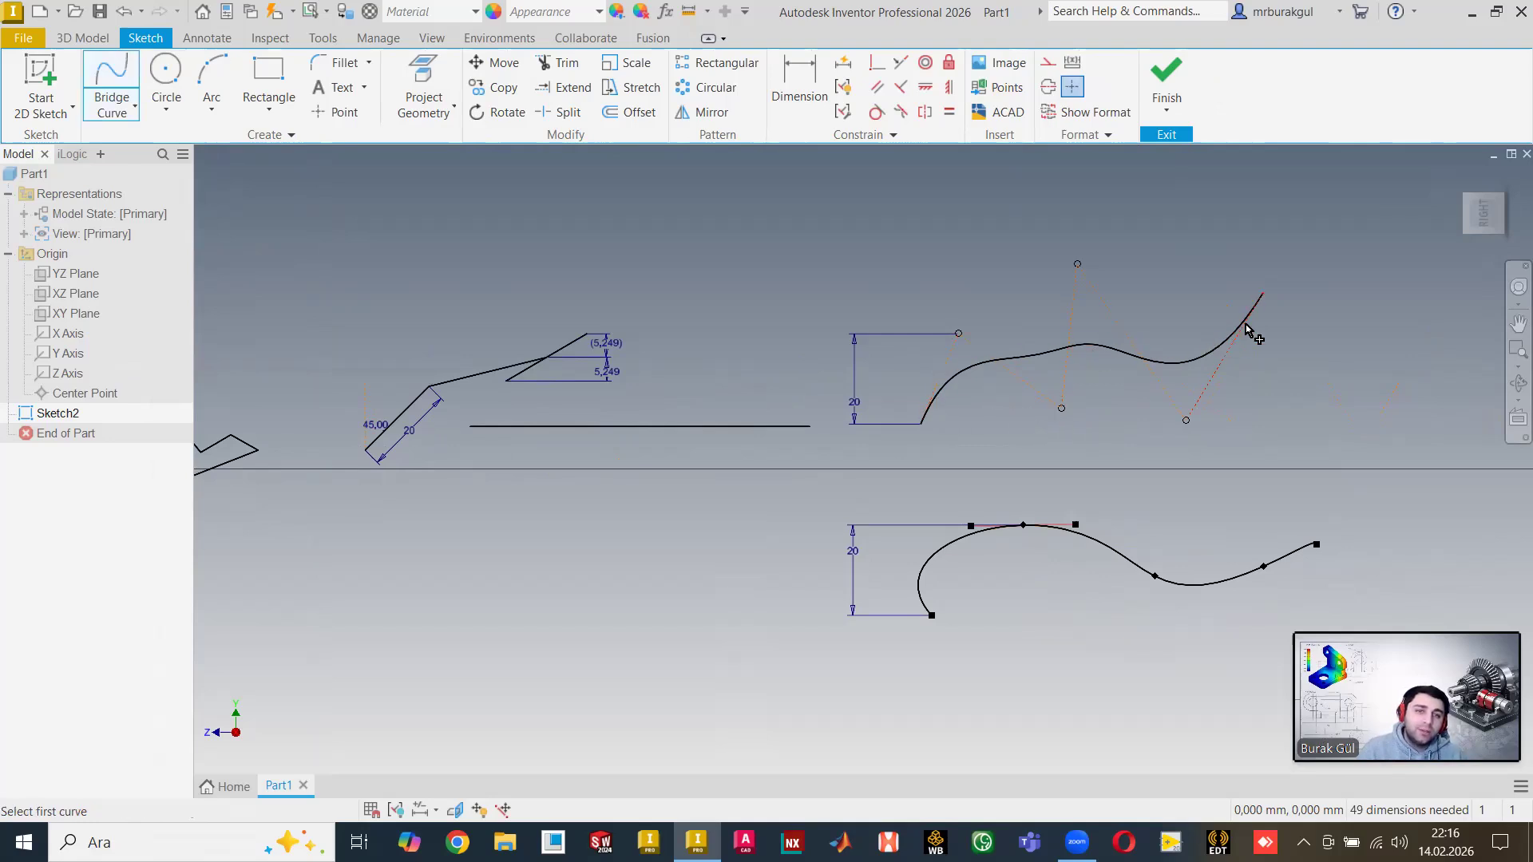
{"action": "left_click", "coordinate": [942, 412]}
{"action": "left_click", "coordinate": [786, 428]}
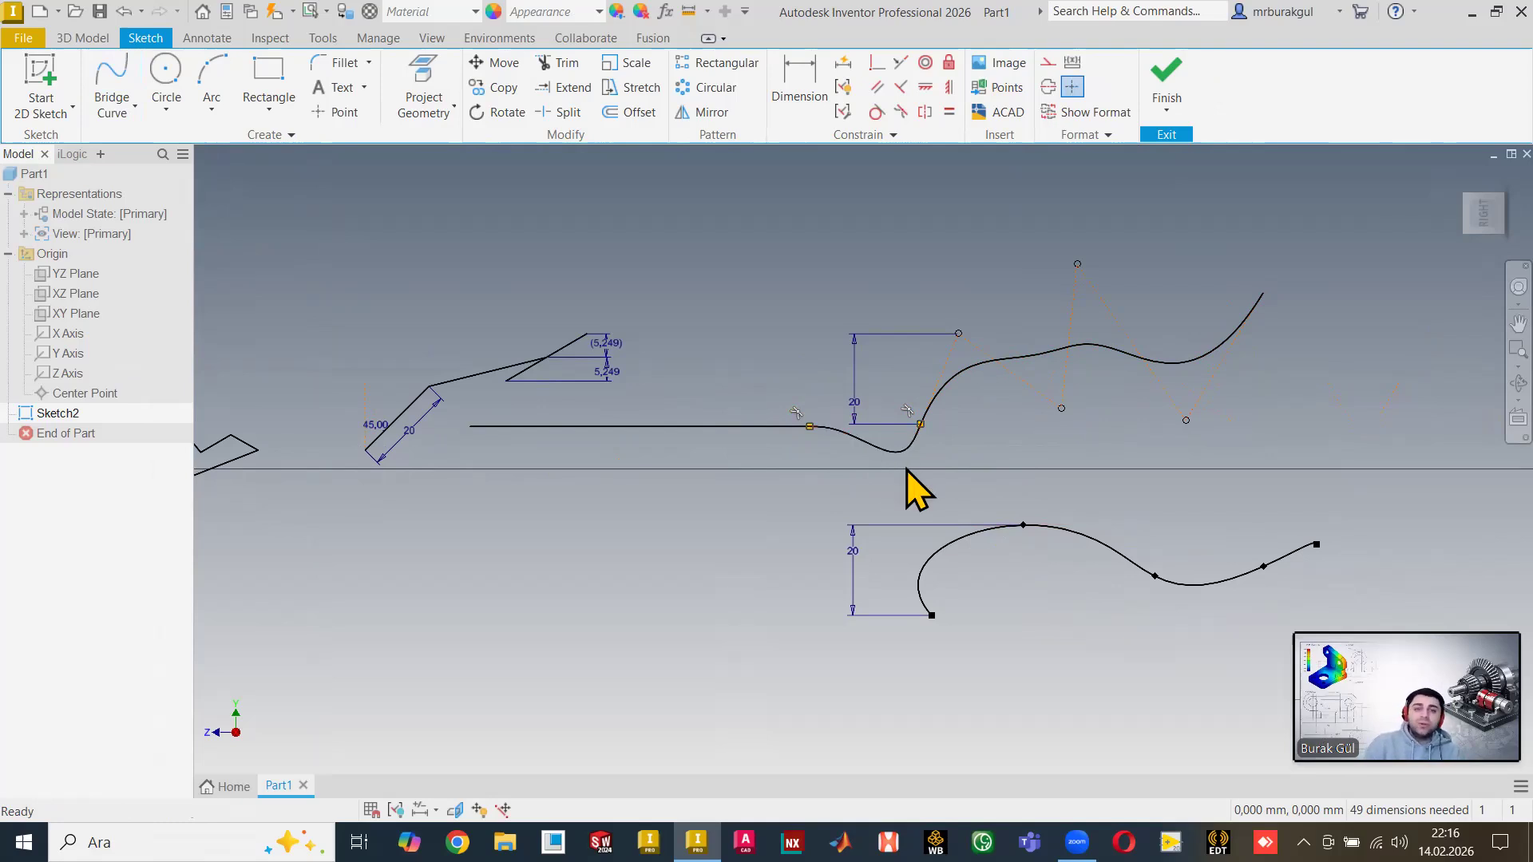
{"action": "left_click", "coordinate": [861, 388]}
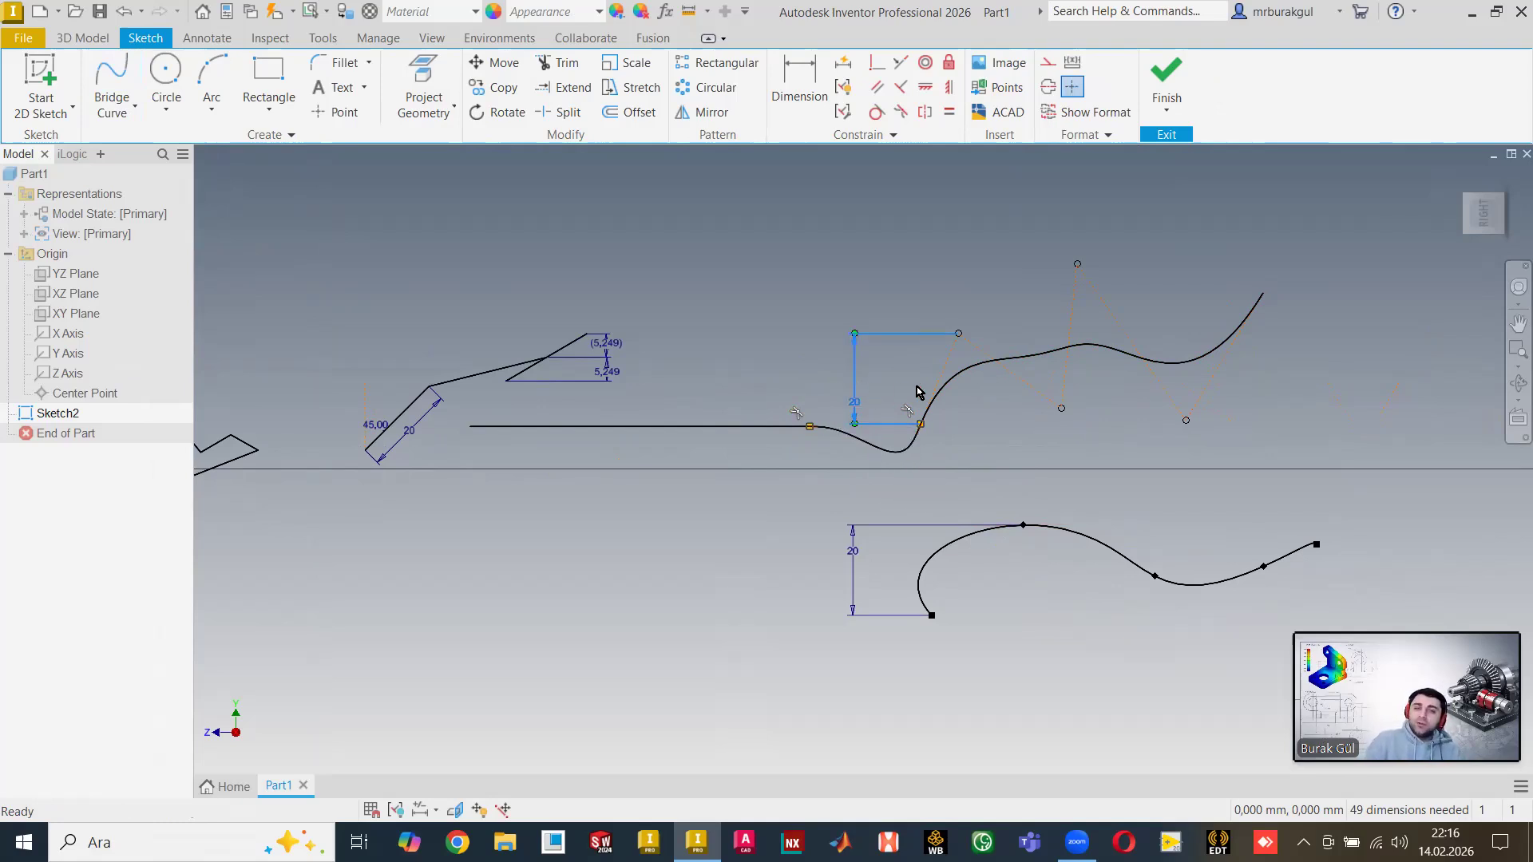
{"action": "left_click", "coordinate": [920, 368]}
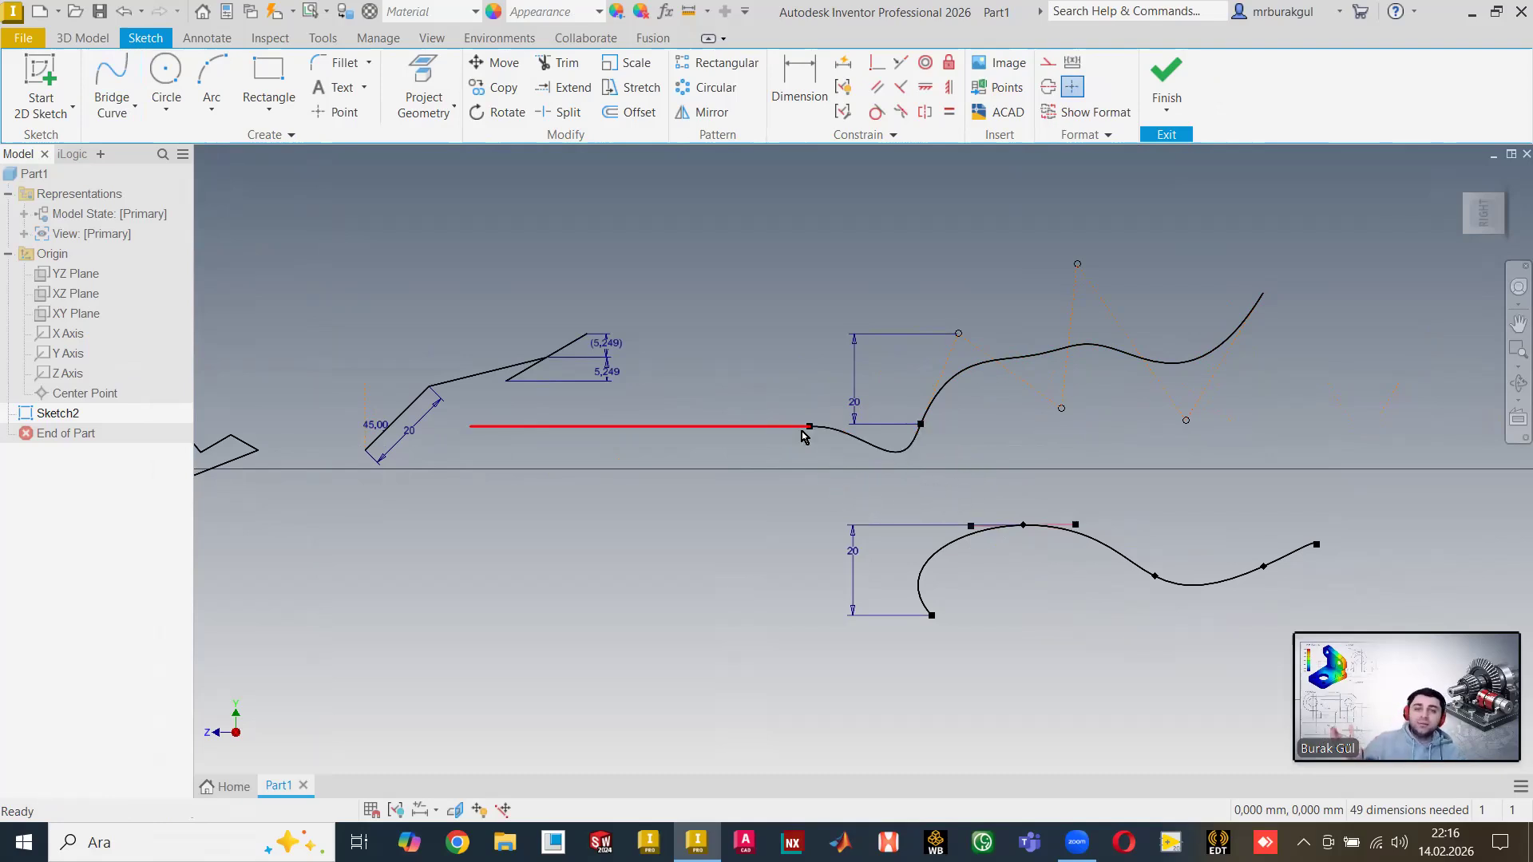
{"action": "left_click", "coordinate": [135, 106]}
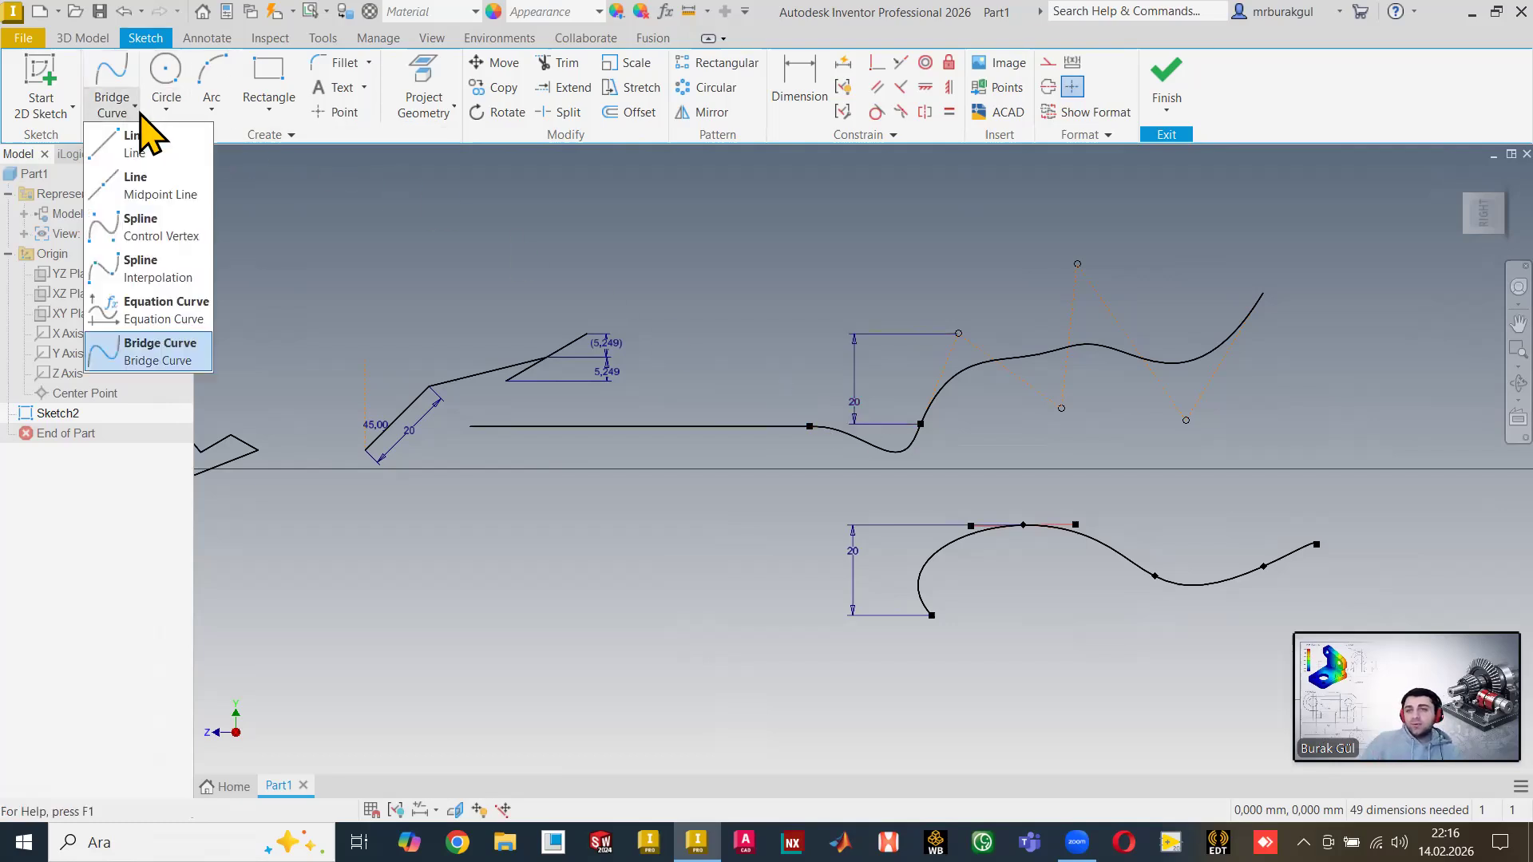
{"action": "left_click", "coordinate": [182, 156]}
{"action": "left_click", "coordinate": [672, 246]}
{"action": "key", "text": "Escape"}
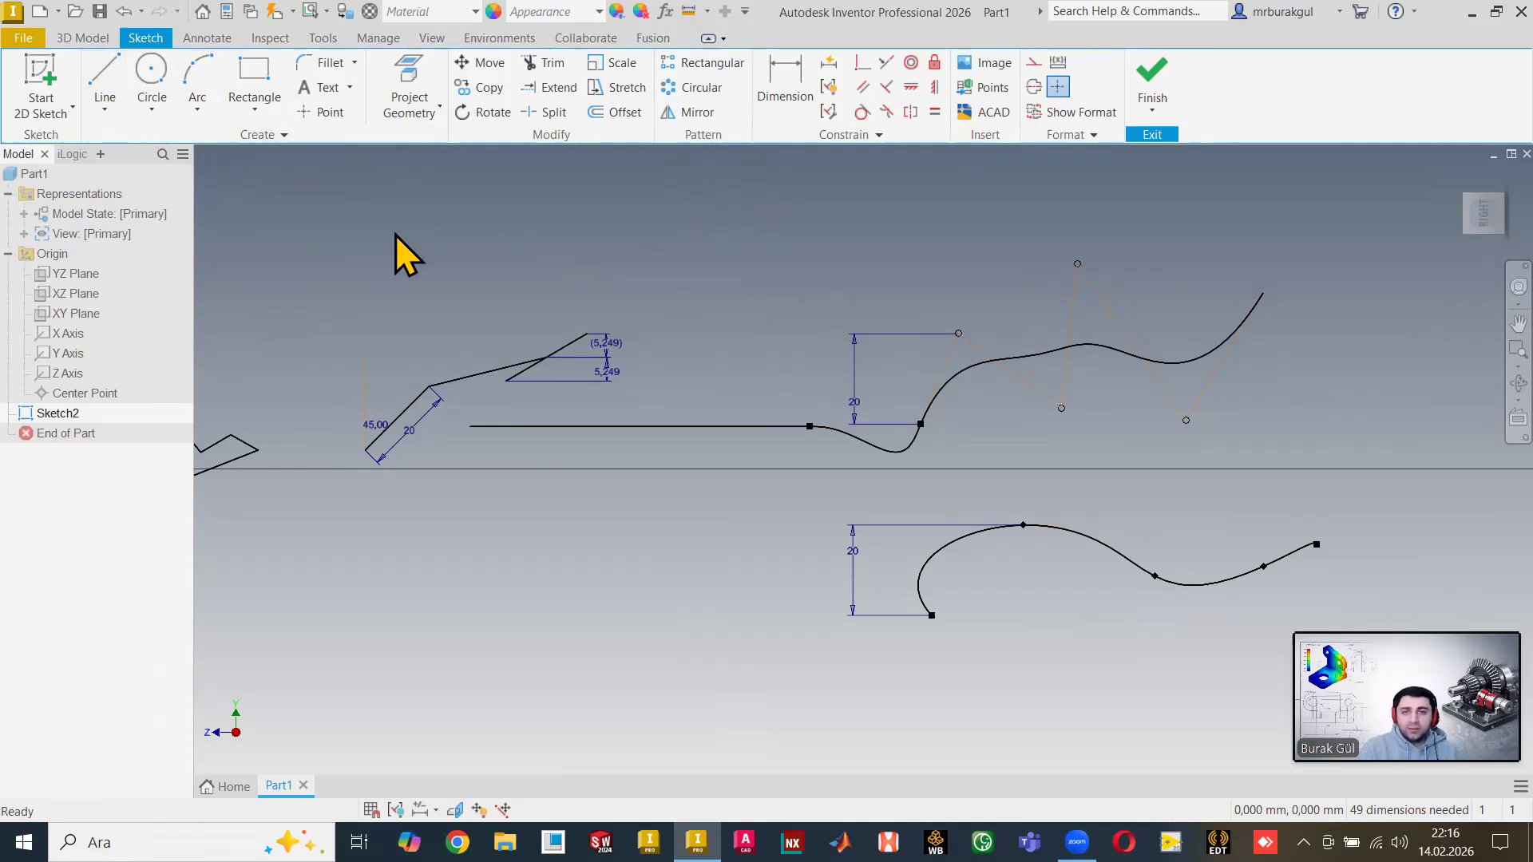
Place three separate sketch points in the empty area above the closed profile and angled lines, and exit the Point command.
{"action": "scroll", "coordinate": [941, 338], "scroll_direction": "down", "scroll_amount": 3}
{"action": "mouse_move", "coordinate": [1279, 380]}
{"action": "middle_mouse_down"}
{"action": "mouse_move", "coordinate": [1003, 339]}
{"action": "mouse_move", "coordinate": [1450, 371]}
{"action": "middle_mouse_up"}
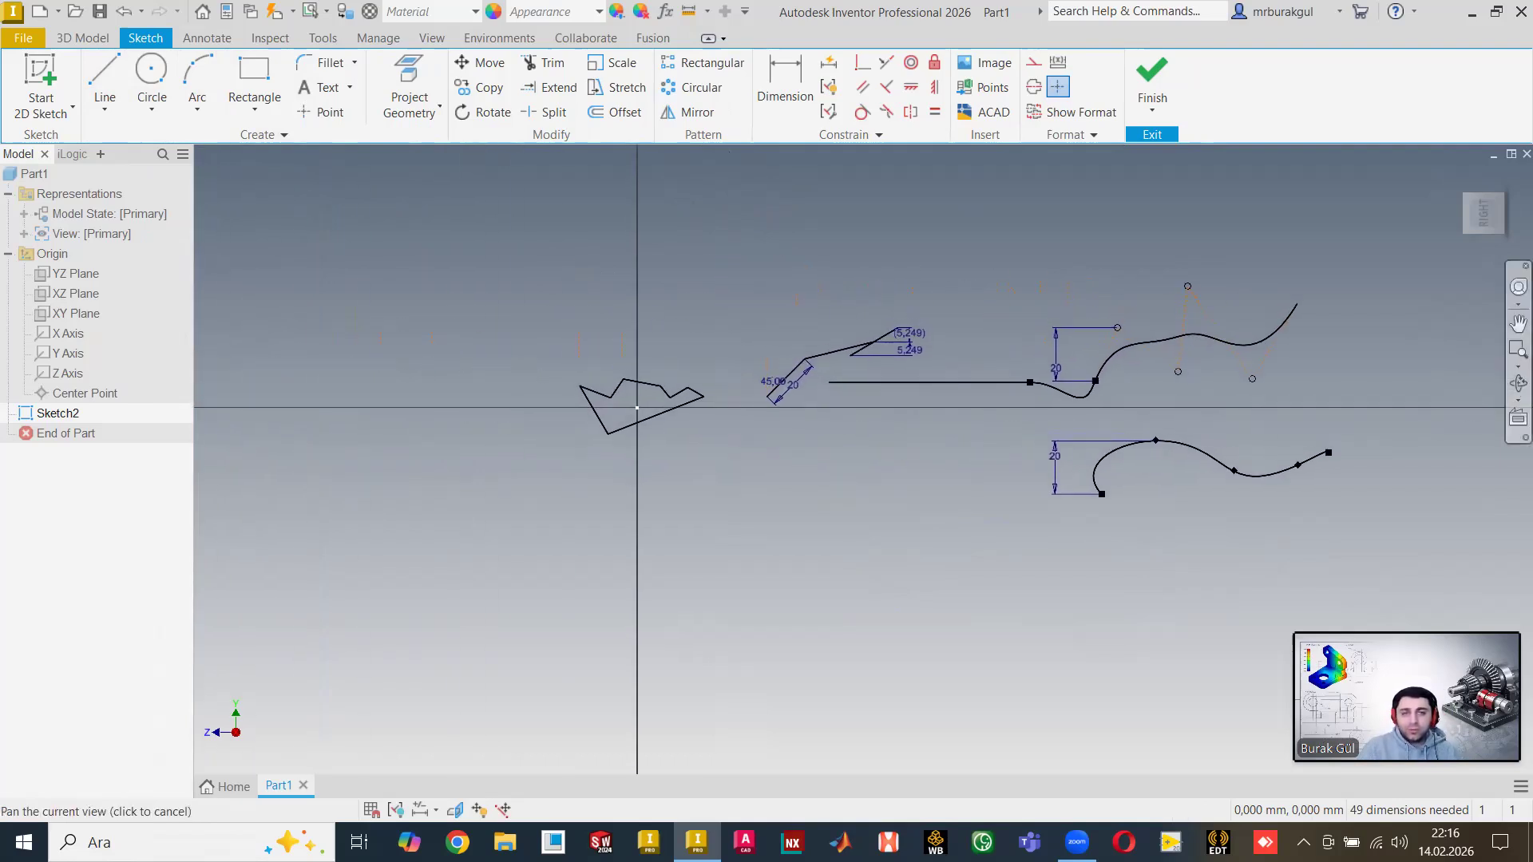
{"action": "scroll", "coordinate": [1430, 387], "scroll_direction": "up", "scroll_amount": 3}
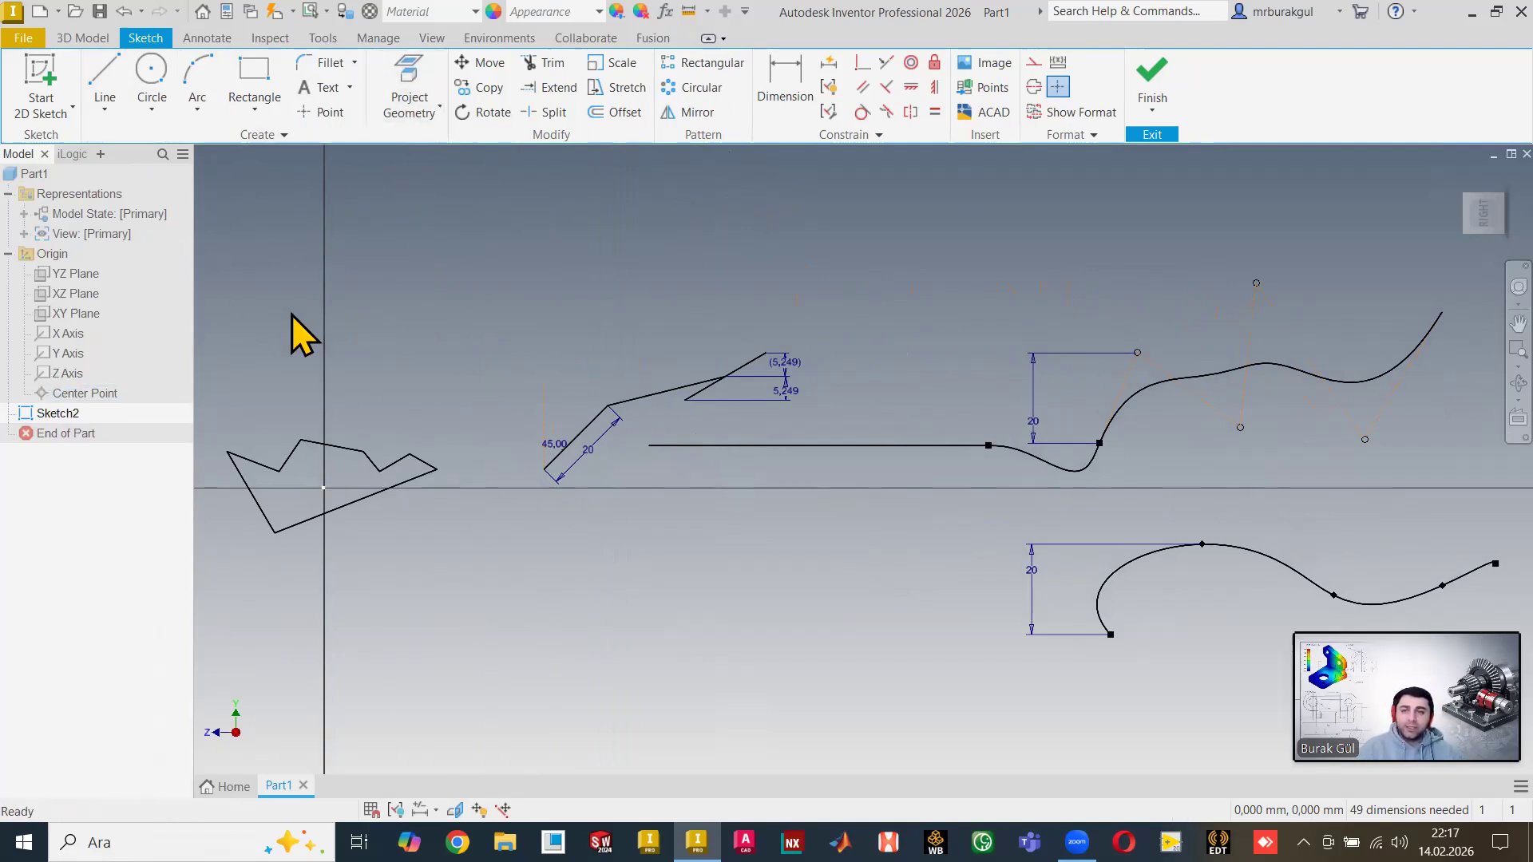
{"action": "left_click", "coordinate": [329, 112]}
{"action": "left_click", "coordinate": [453, 263]}
{"action": "left_click", "coordinate": [509, 227]}
{"action": "left_click", "coordinate": [684, 218]}
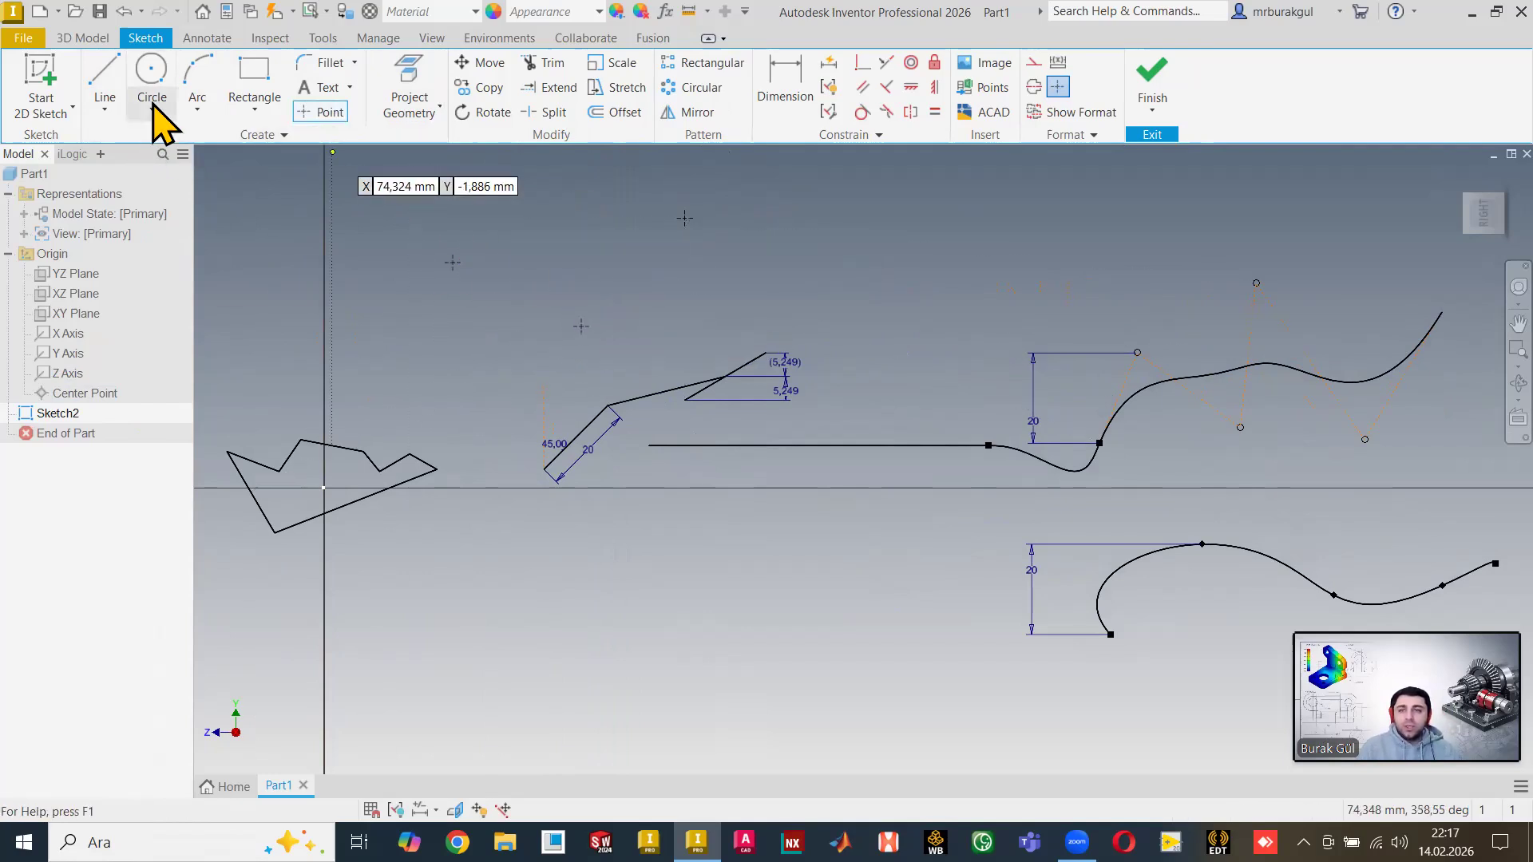
{"action": "right_click", "coordinate": [981, 217]}
{"action": "left_click", "coordinate": [1042, 218]}
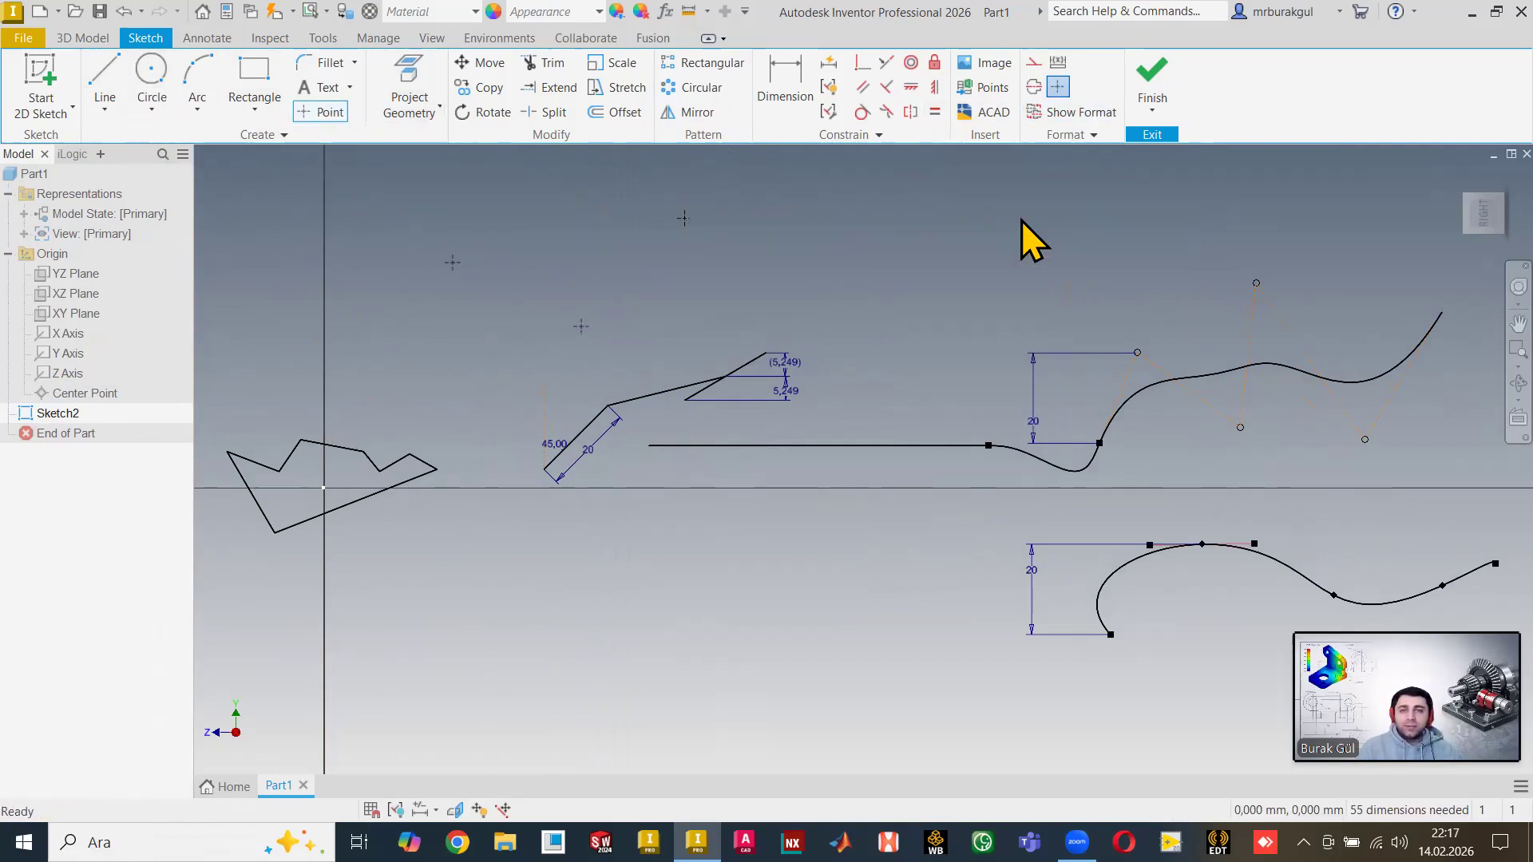
Finish the sketch and return to the 3D model environment.
{"action": "left_click", "coordinate": [109, 115]}
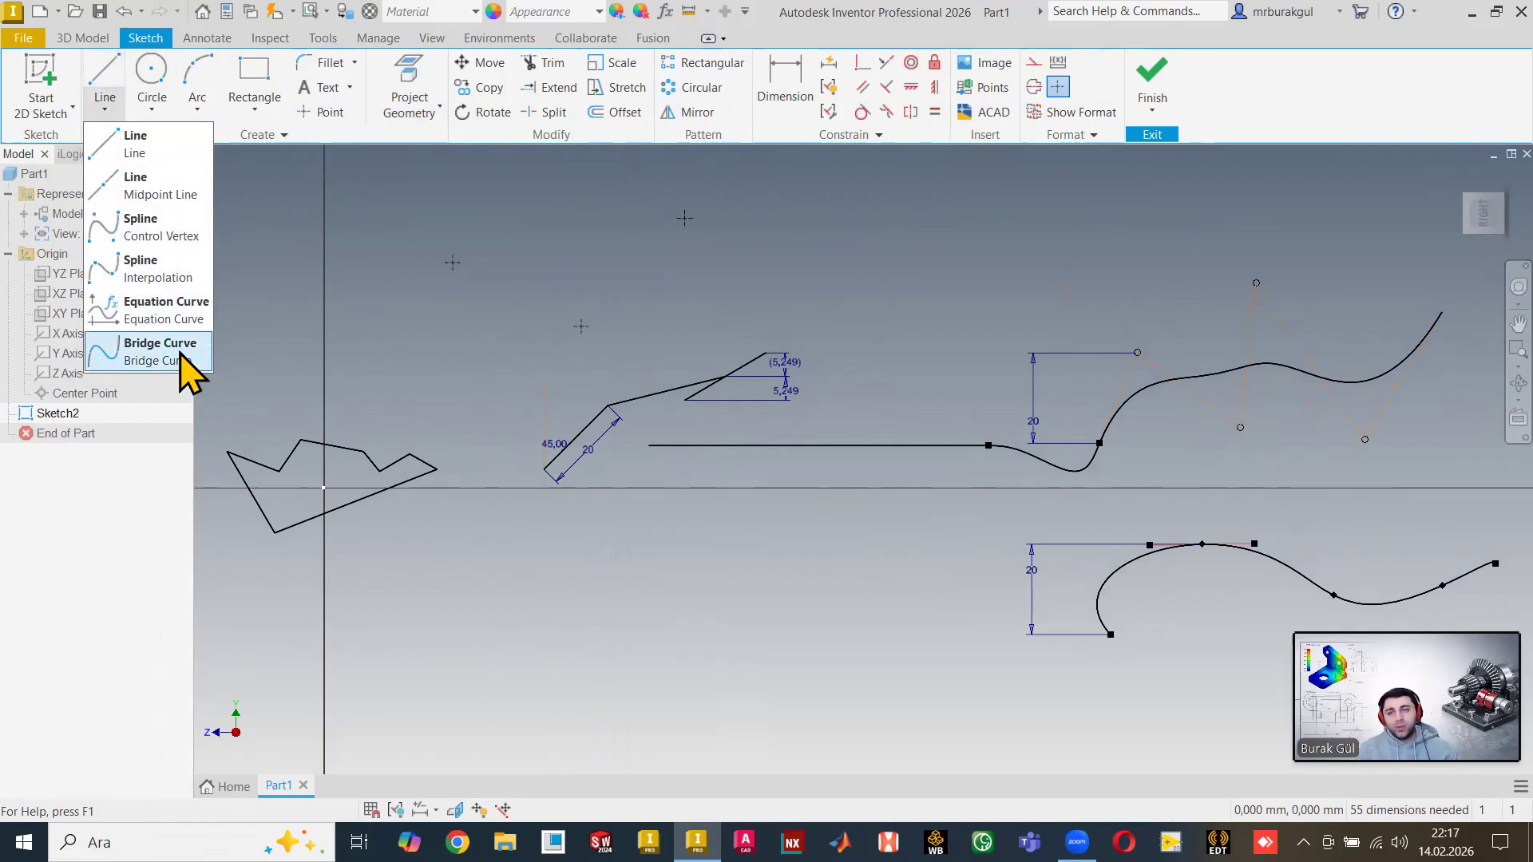
{"action": "left_click", "coordinate": [514, 204]}
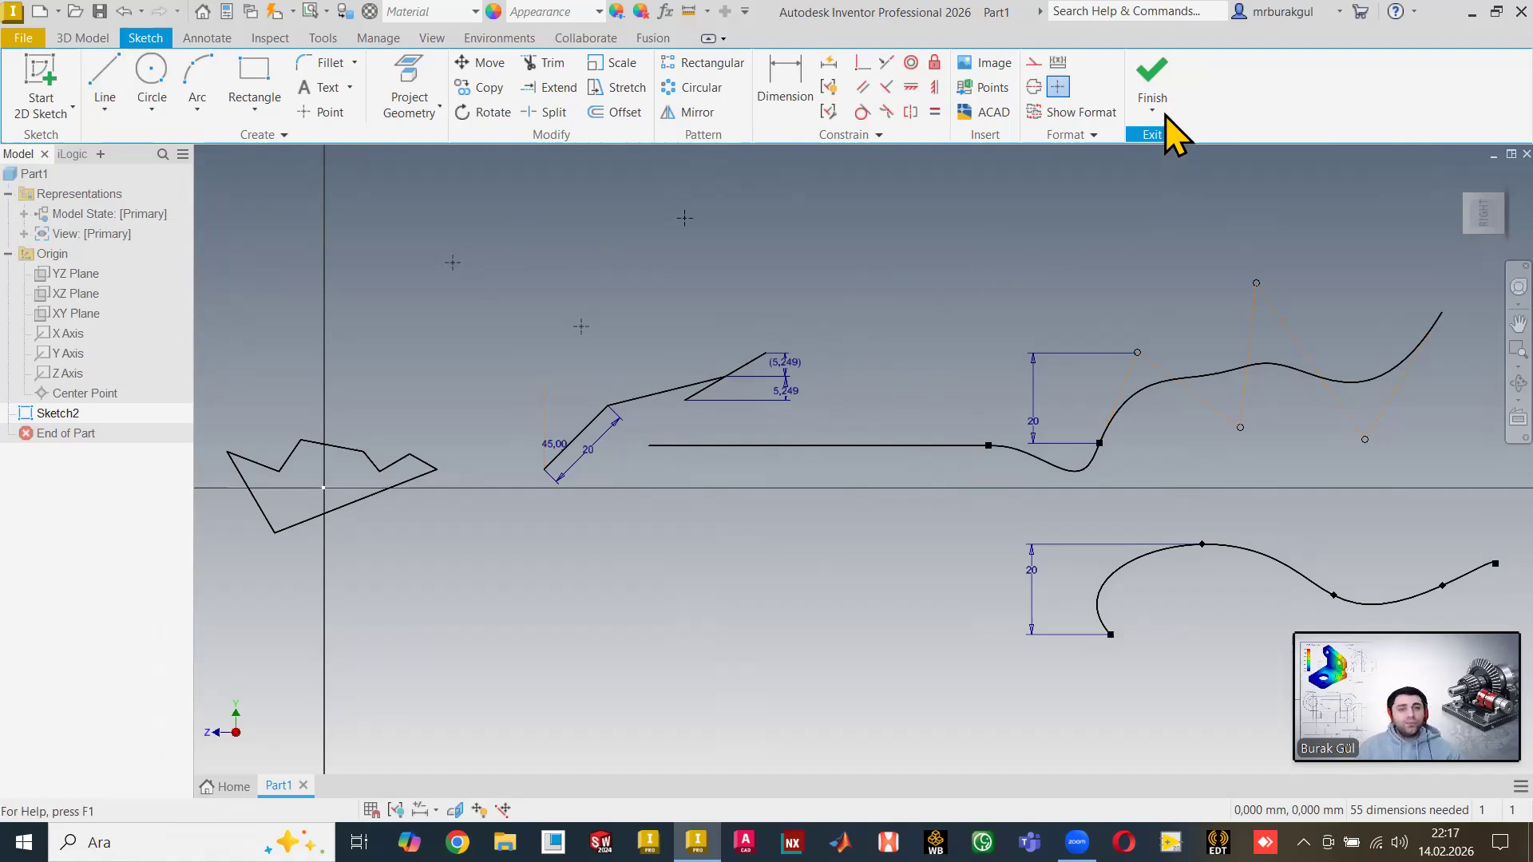
{"action": "left_click", "coordinate": [1165, 80]}
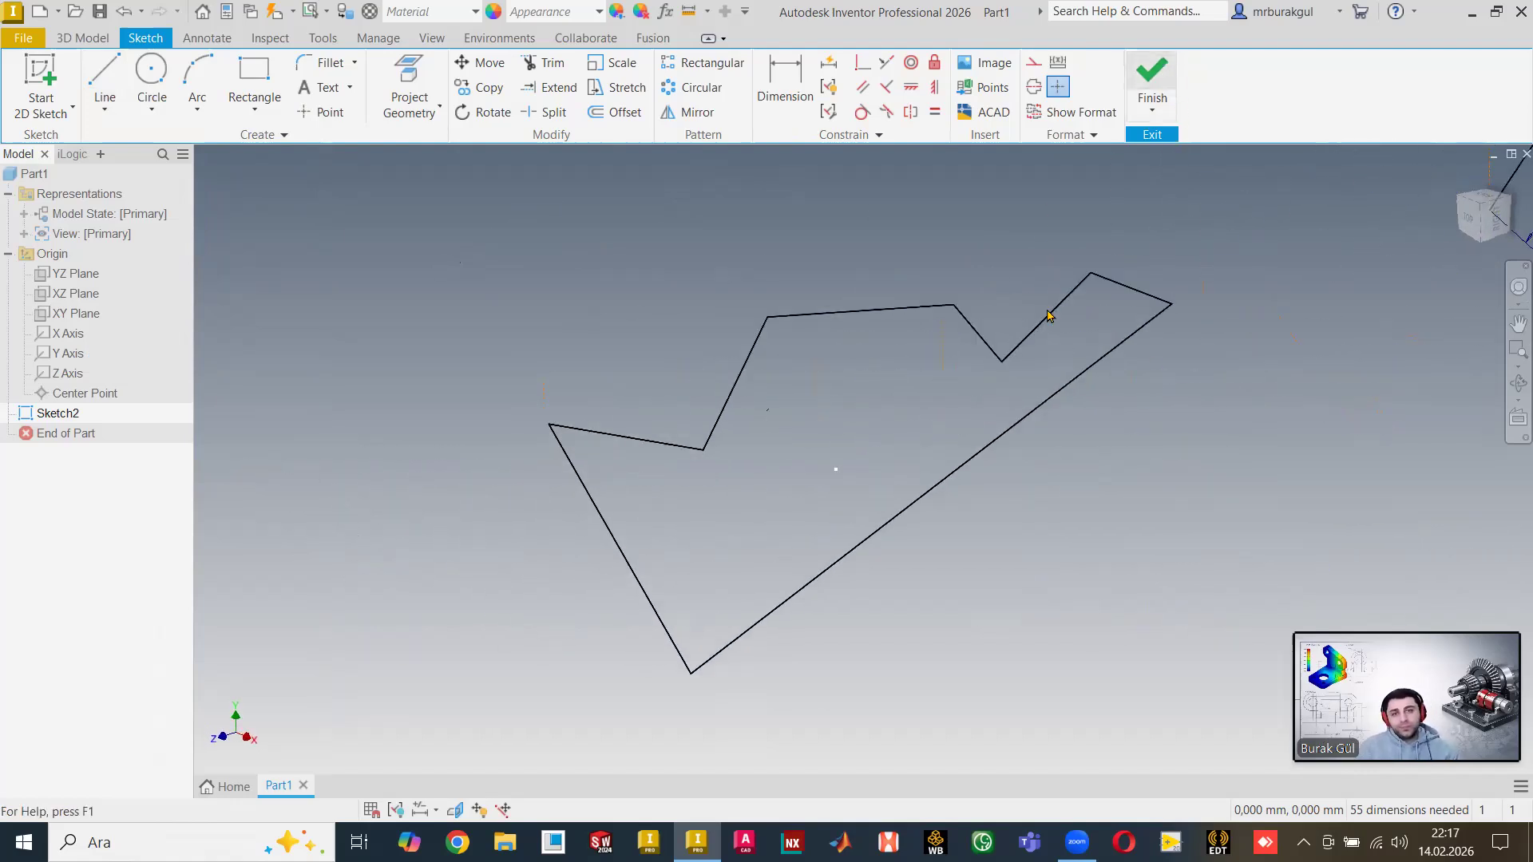